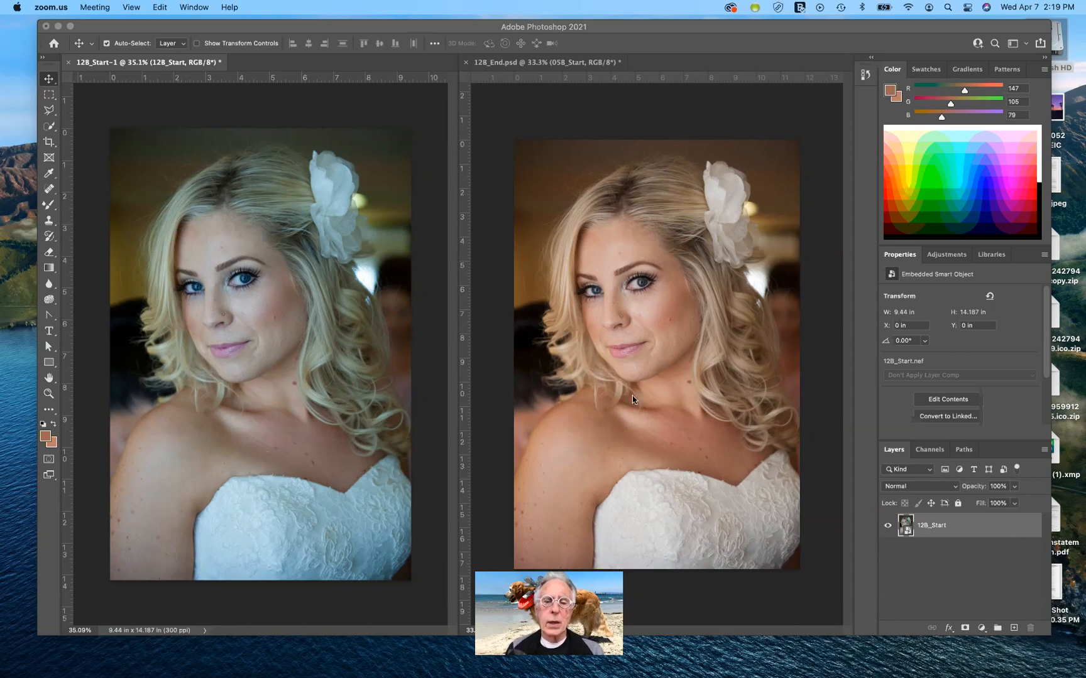
- Open the 12B_Start smart object in Camera Raw and white-balance it by sampling the dress, refined to temperature 3650 and tint +1
{"action": "left_click", "coordinate": [430, 387]}
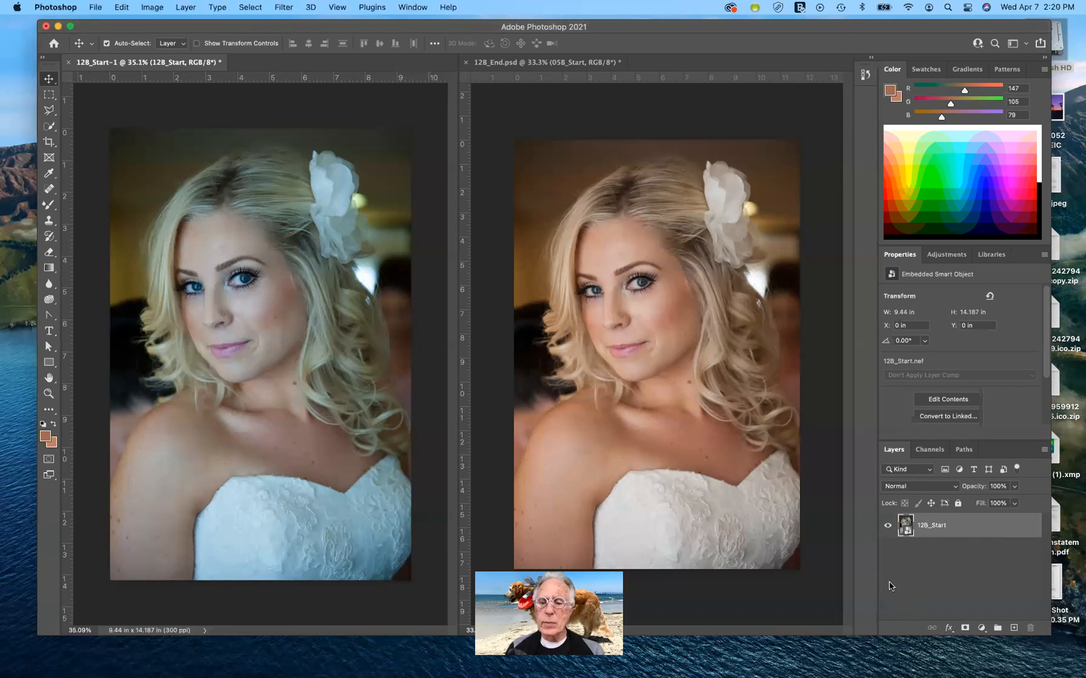
{"action": "double_click", "coordinate": [906, 530]}
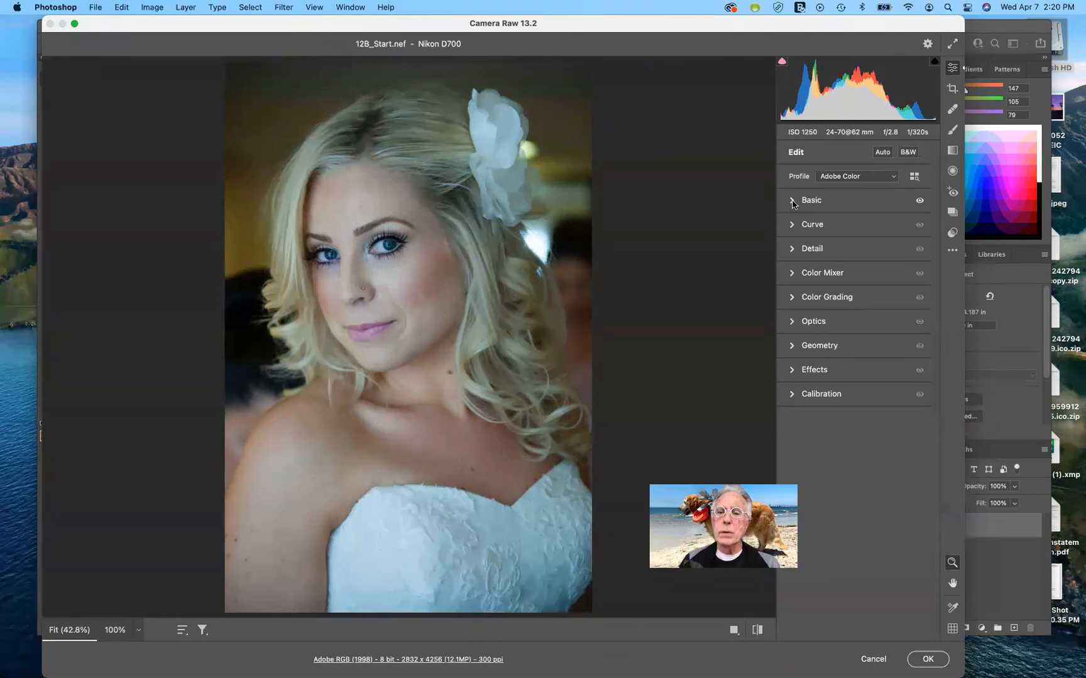
{"action": "left_click", "coordinate": [793, 203]}
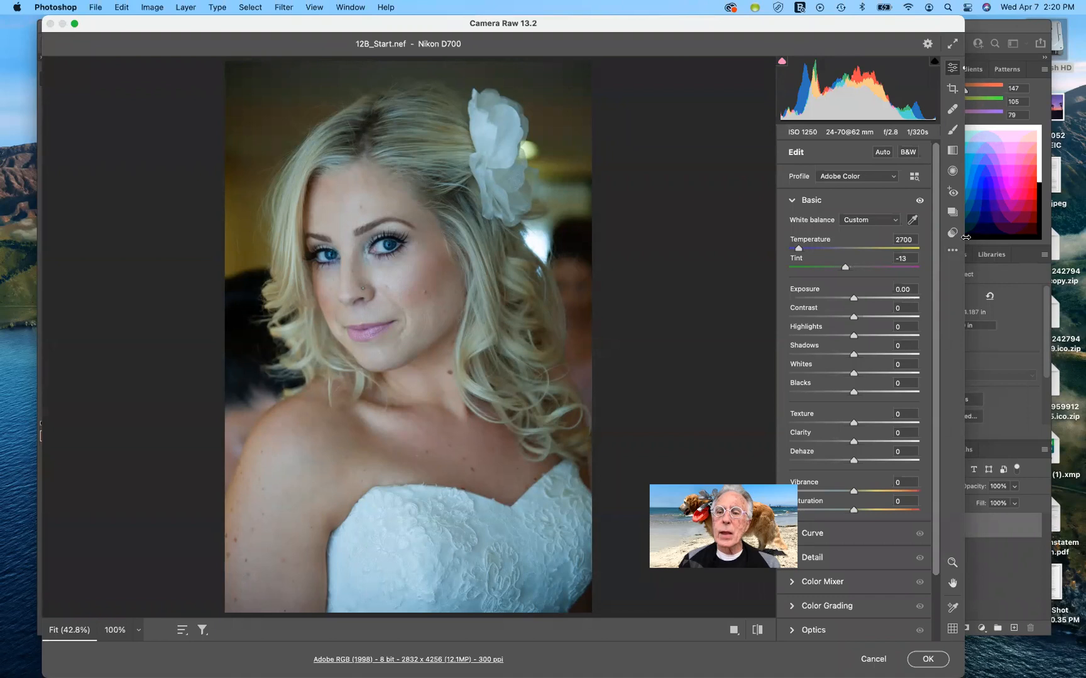
{"action": "left_click", "coordinate": [913, 219]}
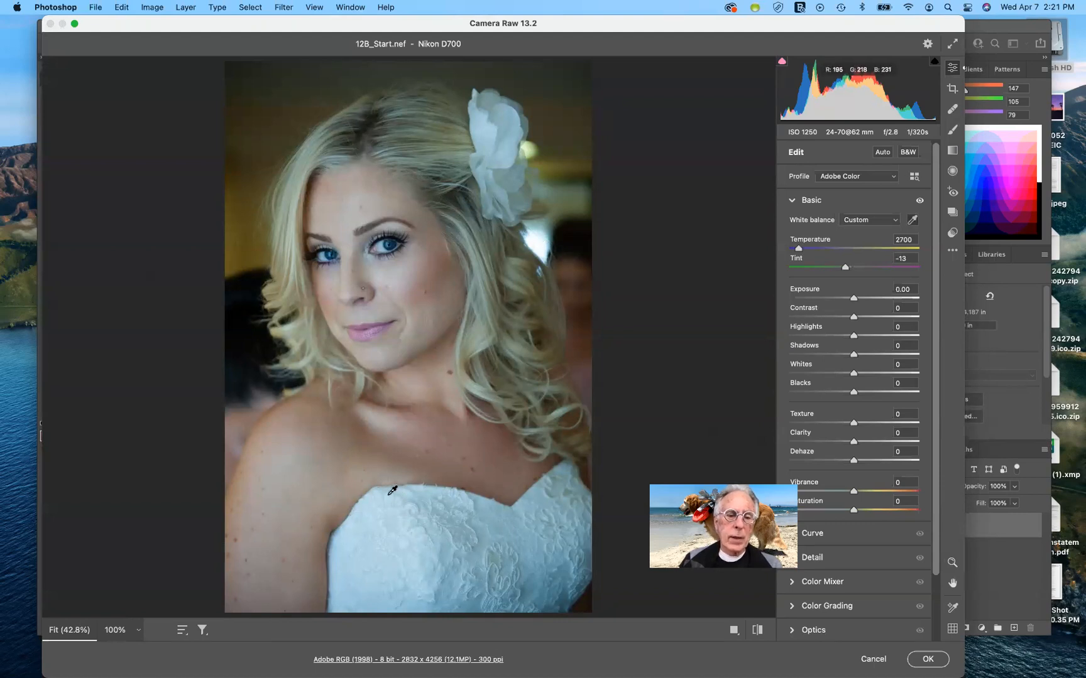
{"action": "left_click", "coordinate": [414, 500]}
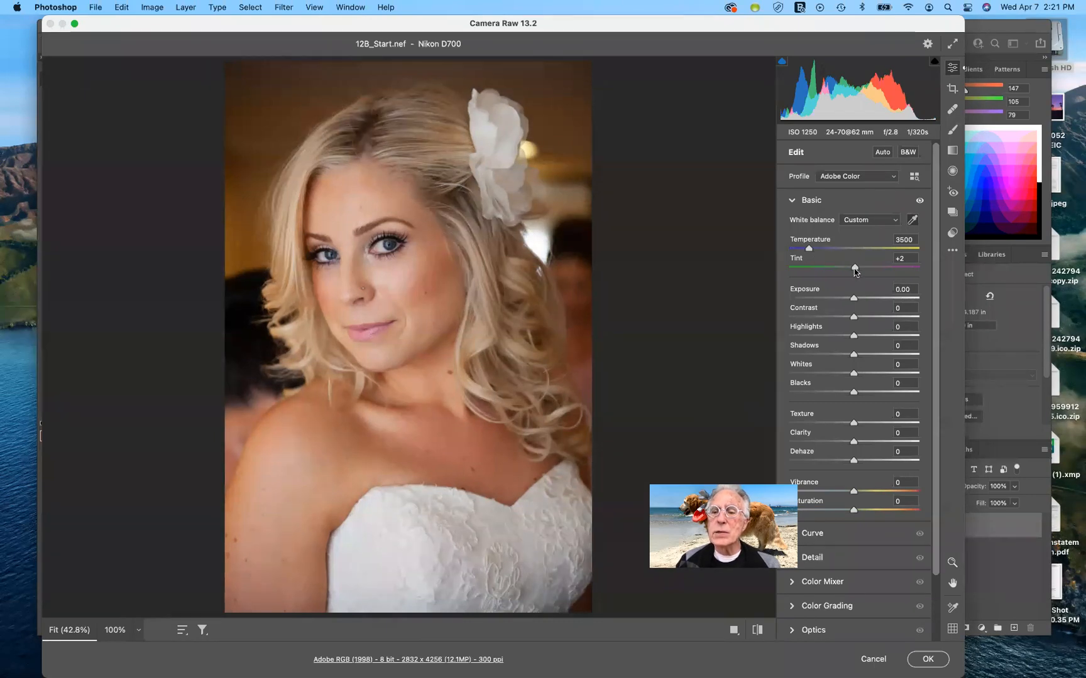
{"action": "left_click_drag", "start_coordinate": [855, 270], "coordinate": [855, 270]}
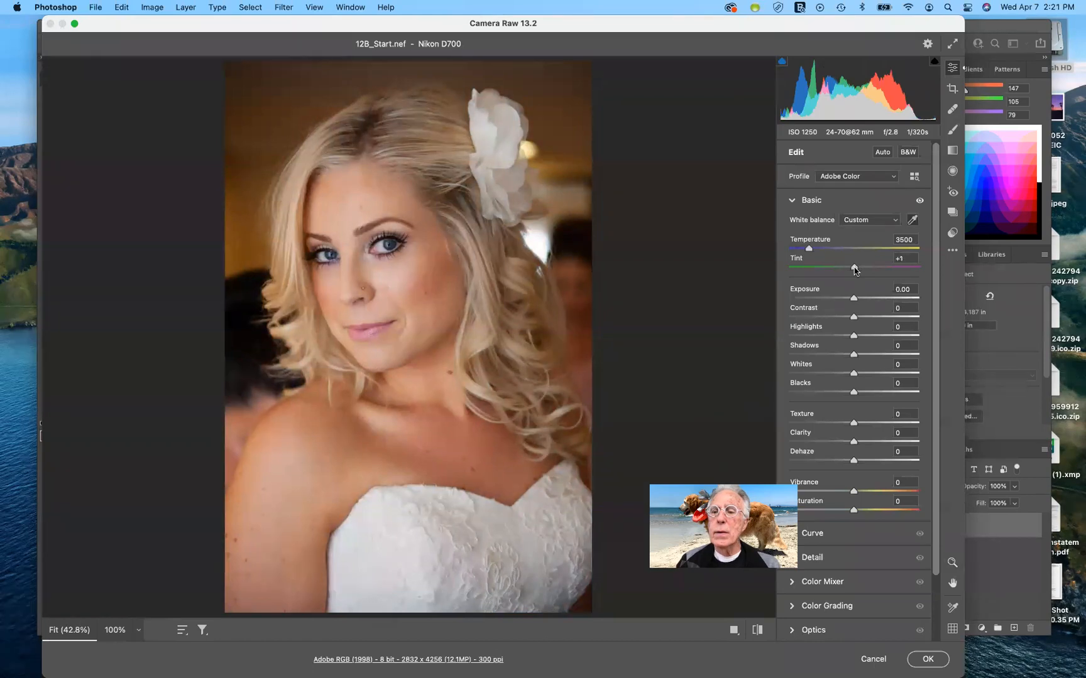
{"action": "left_click_drag", "start_coordinate": [807, 250], "coordinate": [810, 249]}
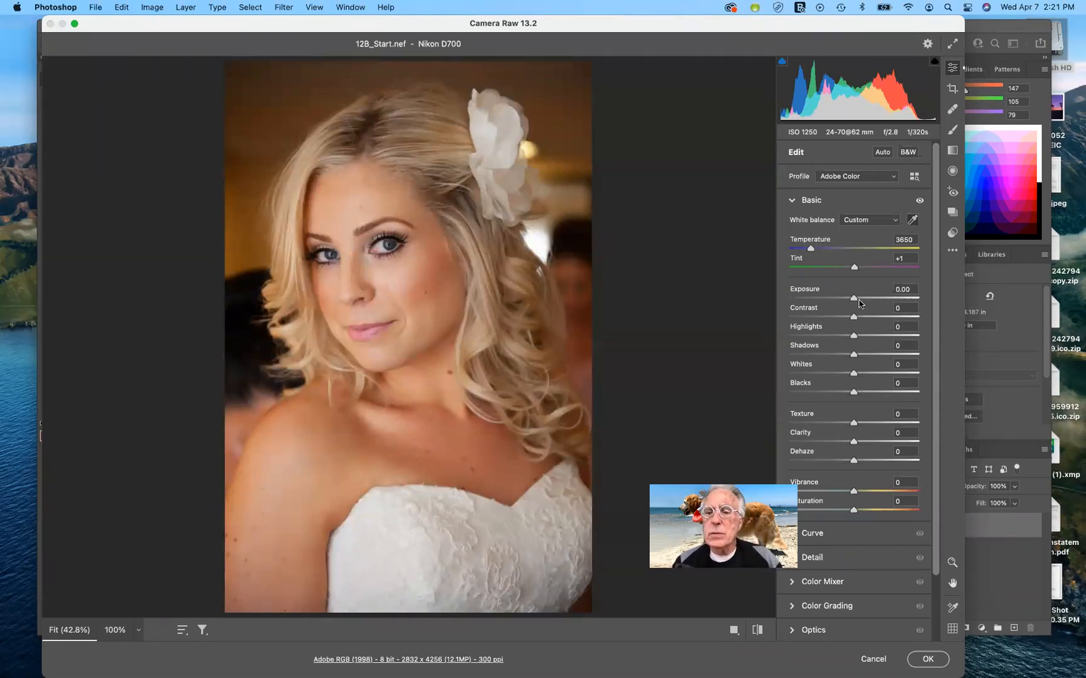
- Set the portrait's exposure to +0.50, contrast to +15 and clarity to +8
{"action": "mouse_move", "coordinate": [854, 302]}
{"action": "left_mouse_down"}
{"action": "mouse_move", "coordinate": [924, 301]}
{"action": "mouse_move", "coordinate": [770, 309]}
{"action": "mouse_move", "coordinate": [879, 309]}
{"action": "mouse_move", "coordinate": [858, 311]}
{"action": "left_mouse_up"}
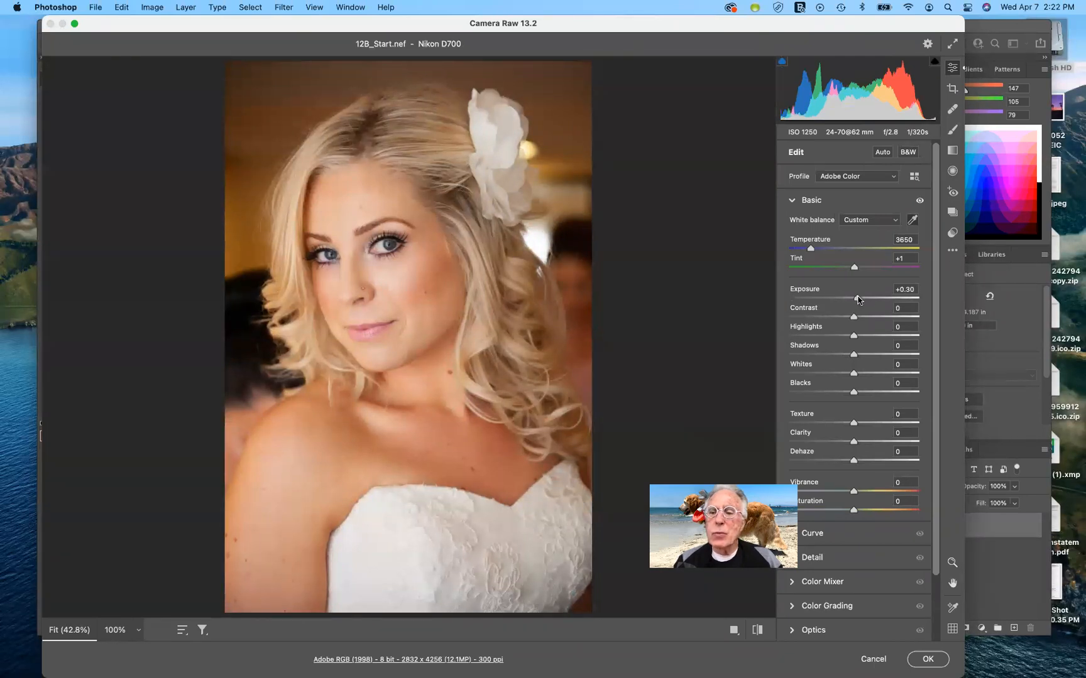
{"action": "left_click_drag", "start_coordinate": [858, 300], "coordinate": [861, 300]}
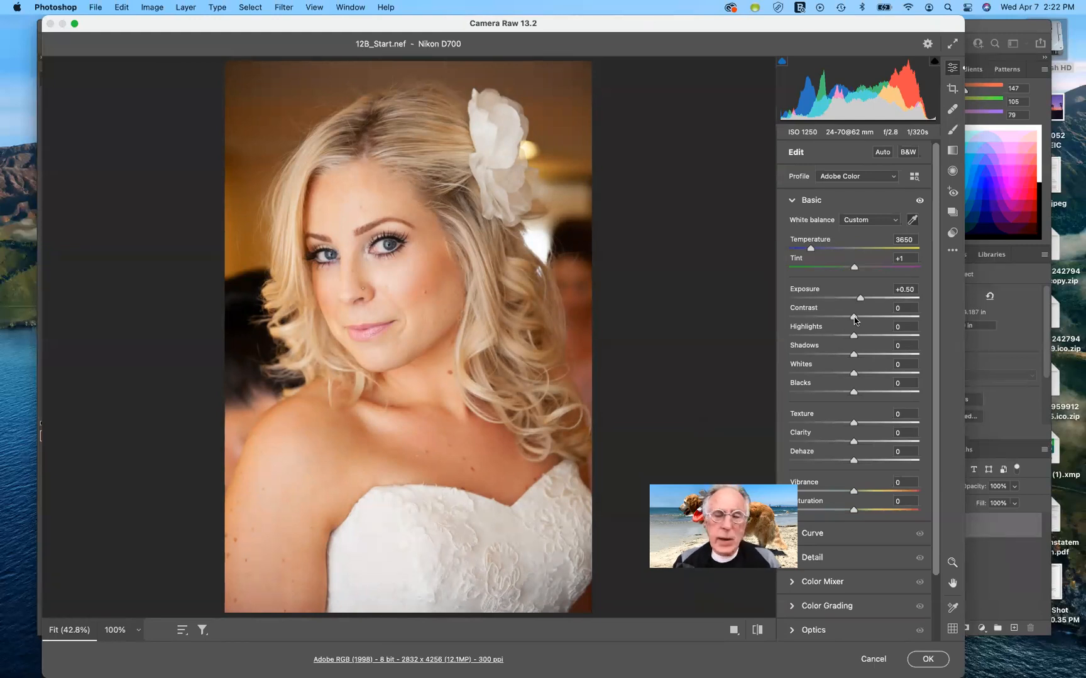
{"action": "left_click_drag", "start_coordinate": [854, 319], "coordinate": [863, 322]}
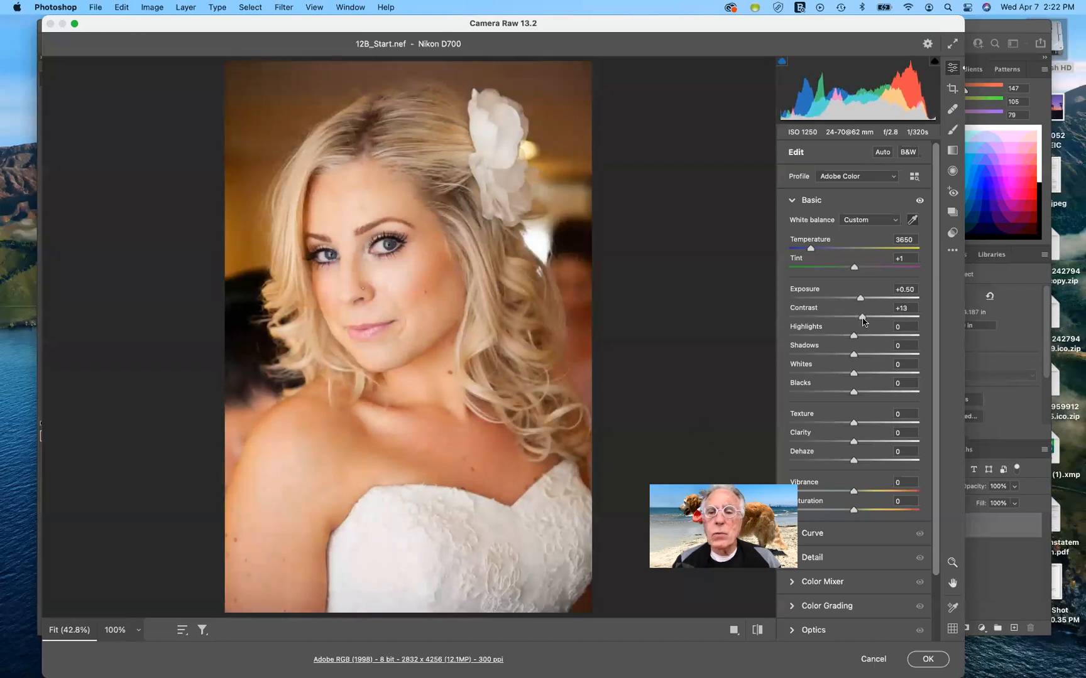
{"action": "left_click_drag", "start_coordinate": [863, 322], "coordinate": [864, 322]}
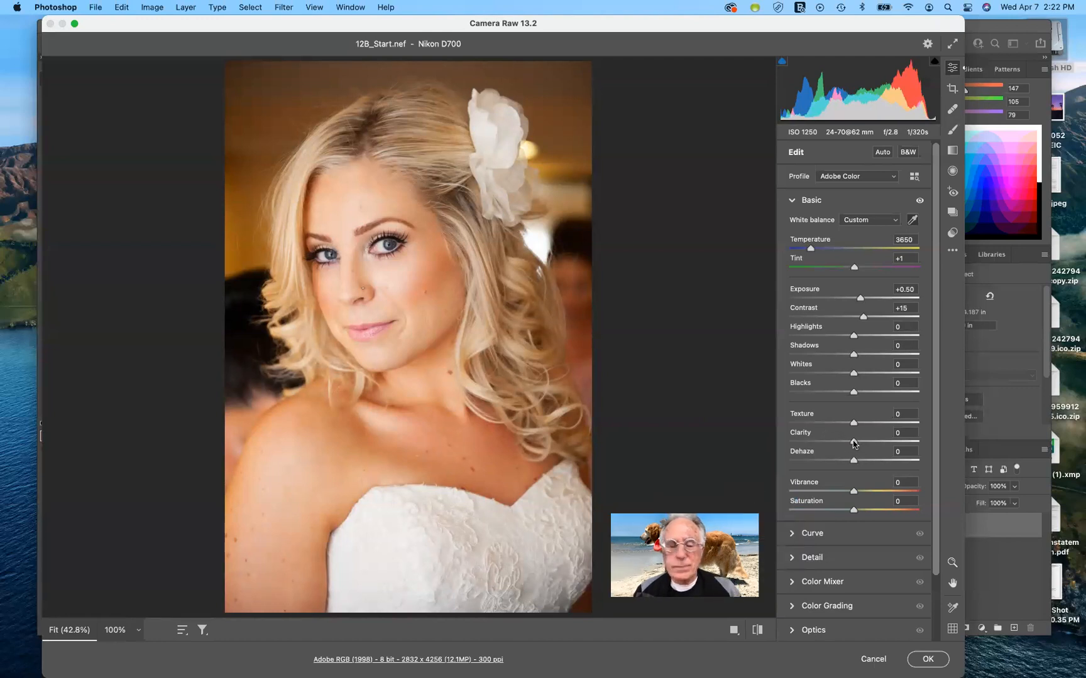
{"action": "left_click_drag", "start_coordinate": [853, 441], "coordinate": [859, 444]}
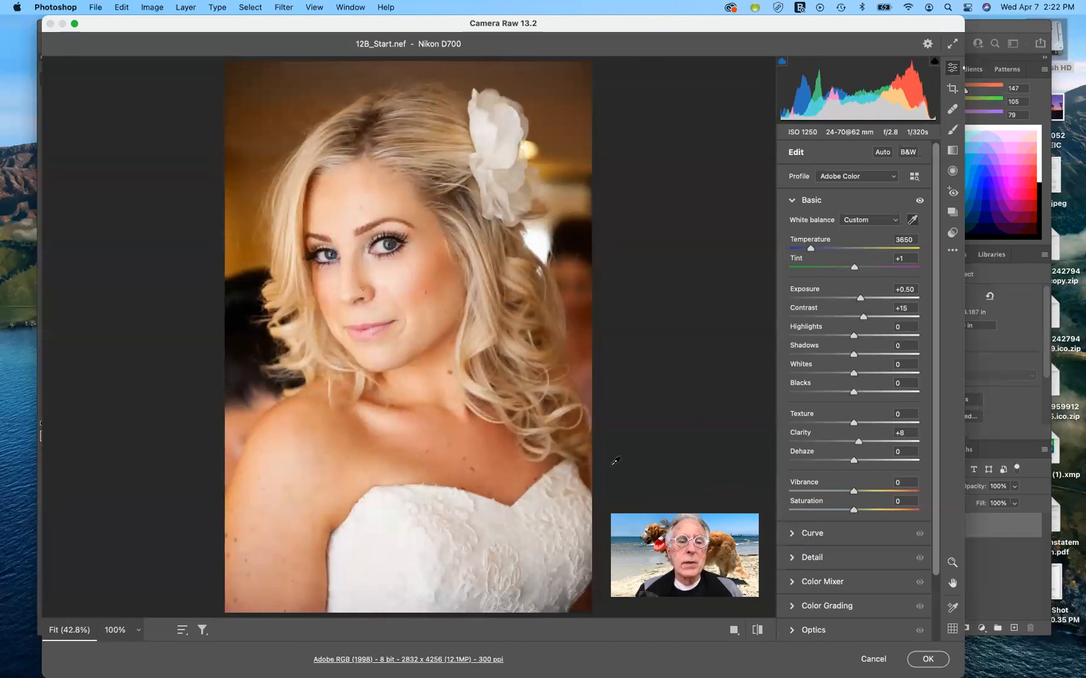
- Compare the portrait before and after the raw adjustments, and apply them to the smart object
{"action": "left_click", "coordinate": [733, 631]}
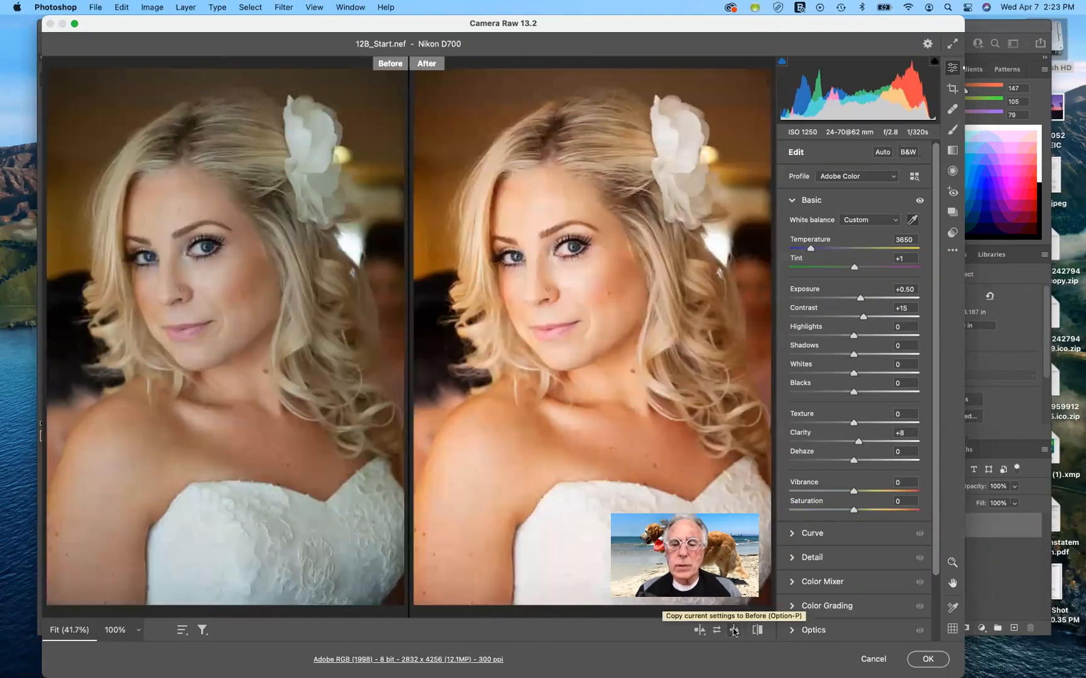
{"action": "left_click", "coordinate": [733, 630]}
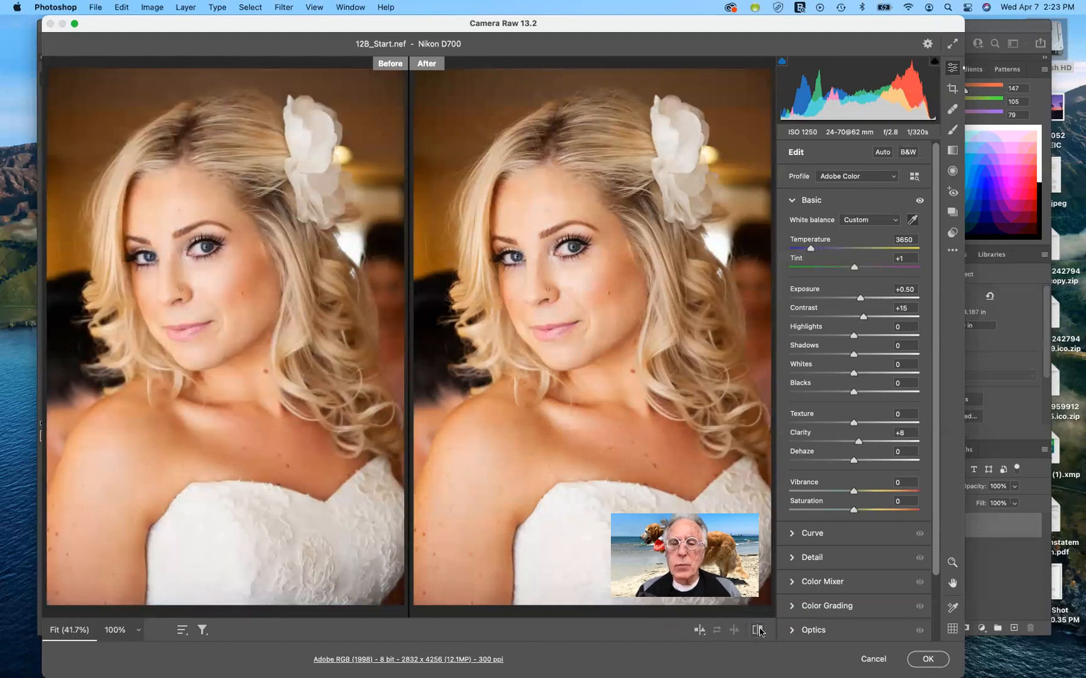
{"action": "left_click", "coordinate": [757, 630]}
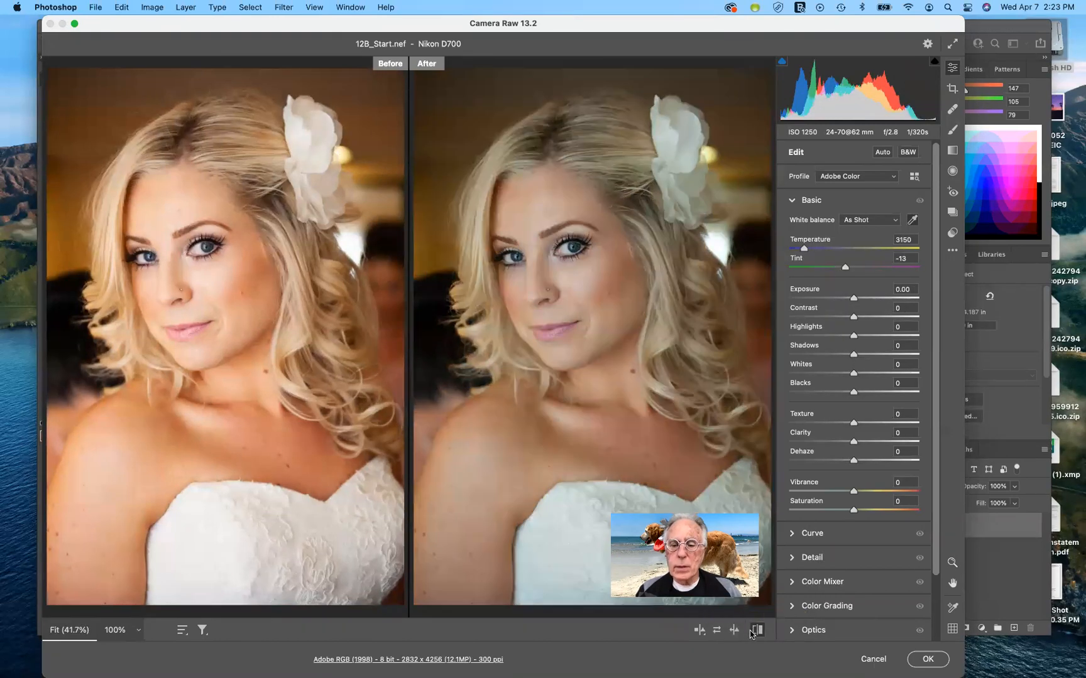
{"action": "left_click", "coordinate": [751, 634]}
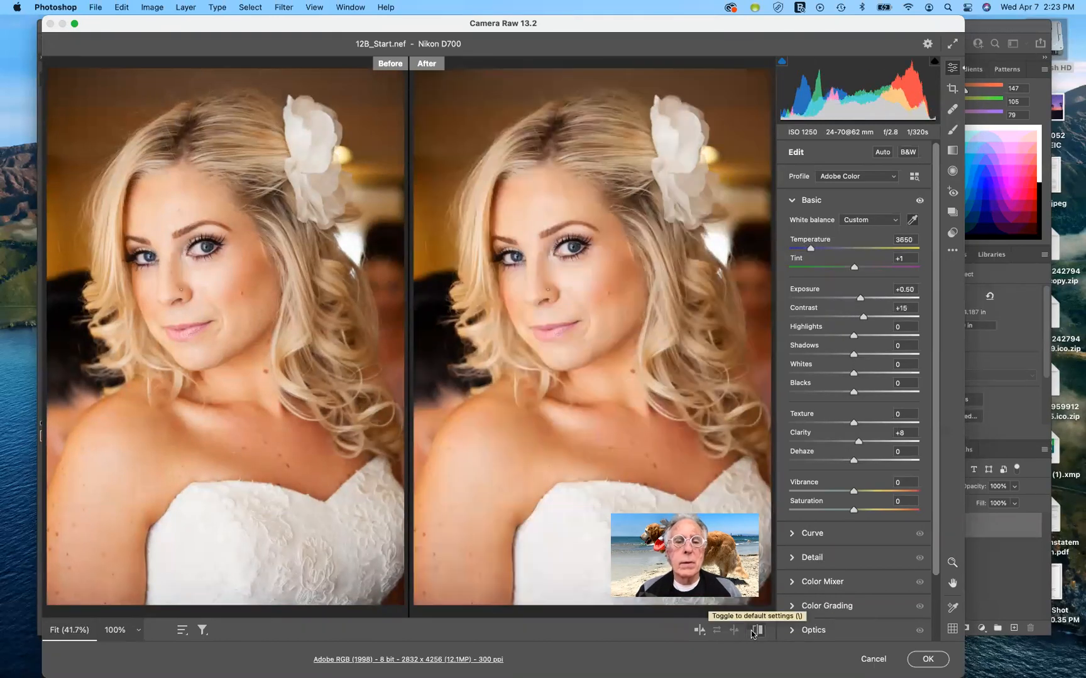
{"action": "left_click", "coordinate": [754, 632]}
{"action": "left_click", "coordinate": [753, 632]}
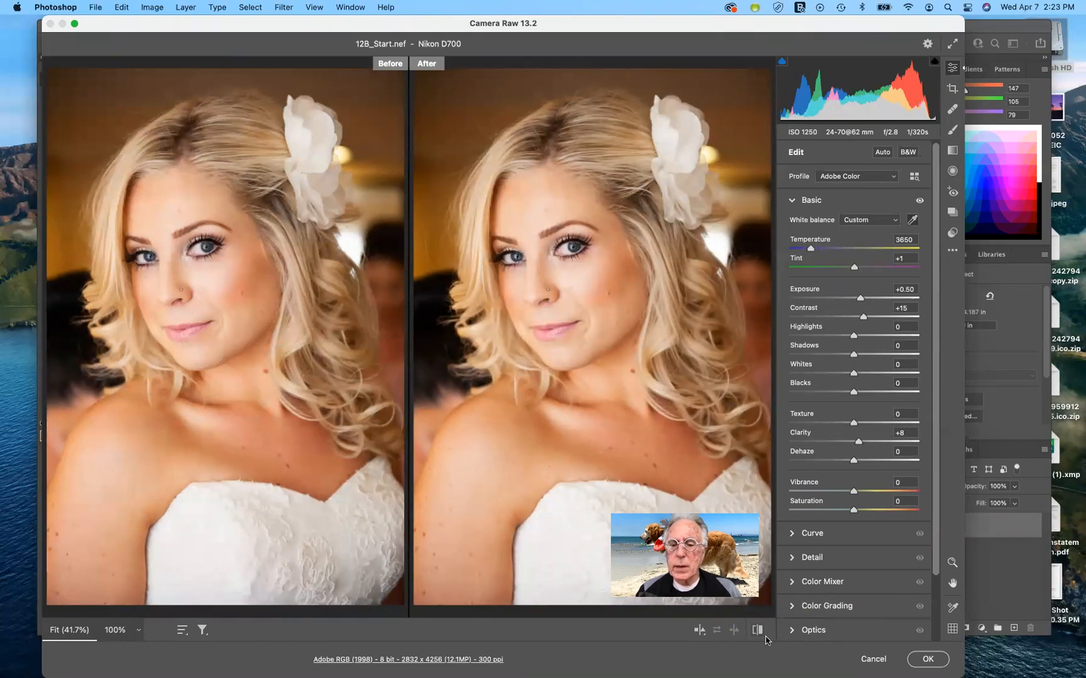
{"action": "left_click", "coordinate": [926, 659]}
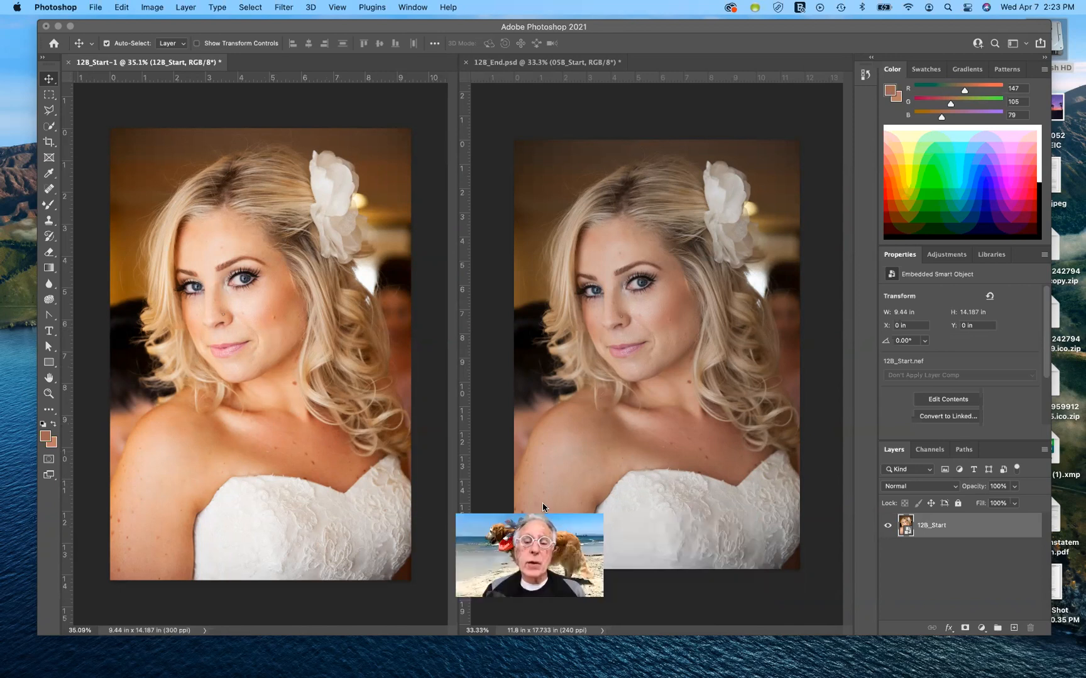
- Reopen the 12B_Start smart object's raw settings, set the exposure to +0.30 and apply the change
{"action": "double_click", "coordinate": [905, 528]}
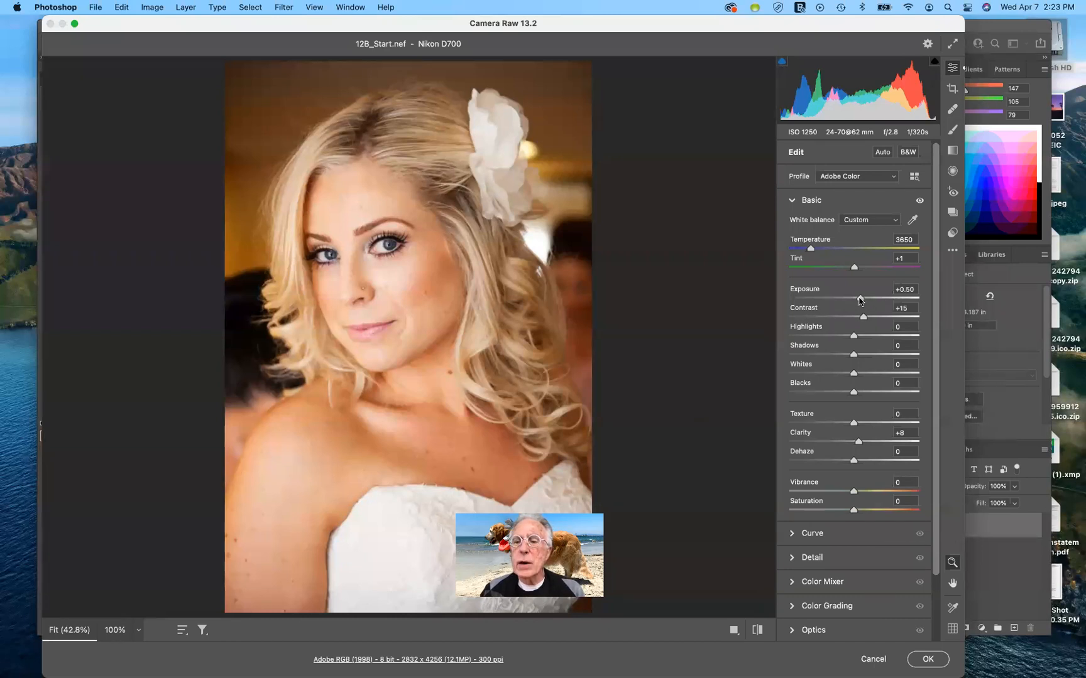
{"action": "left_click_drag", "start_coordinate": [858, 301], "coordinate": [855, 302]}
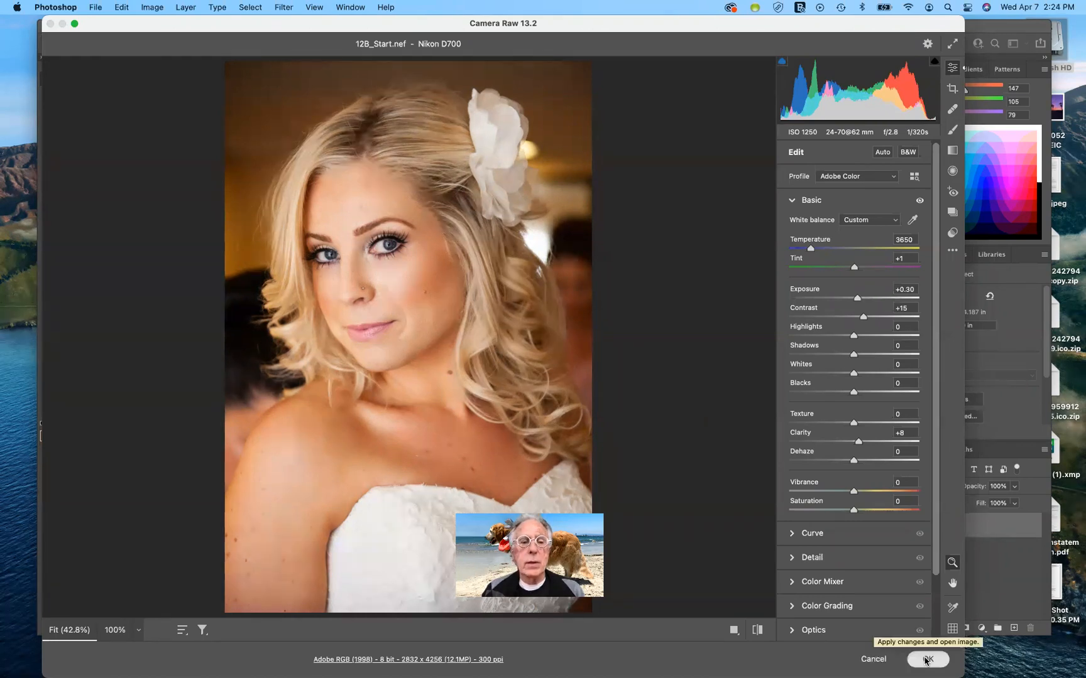
{"action": "left_click", "coordinate": [926, 660]}
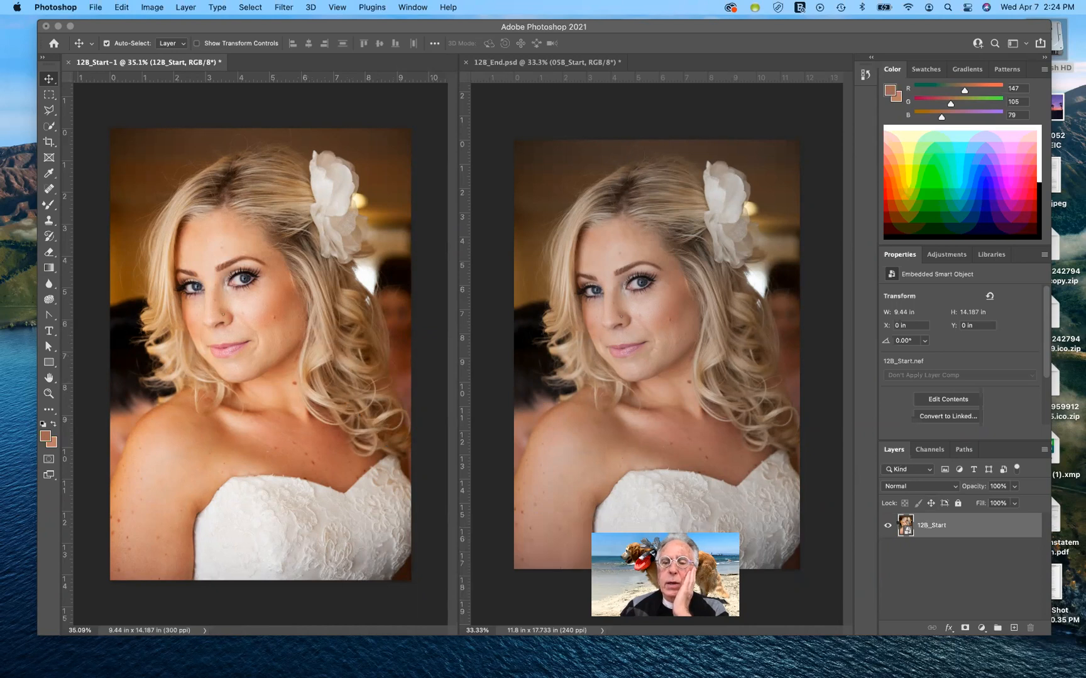
- Set the saturation to -20 in the 12B_Start smart object's raw settings and apply the change
{"action": "double_click", "coordinate": [905, 525]}
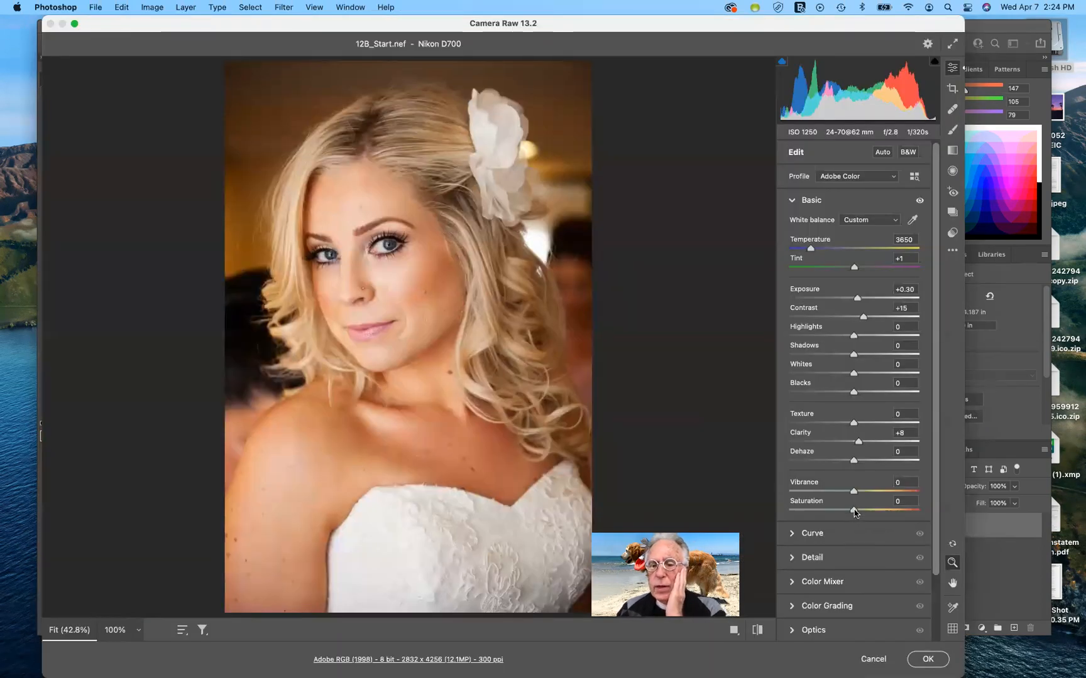
{"action": "left_click_drag", "start_coordinate": [853, 512], "coordinate": [842, 513]}
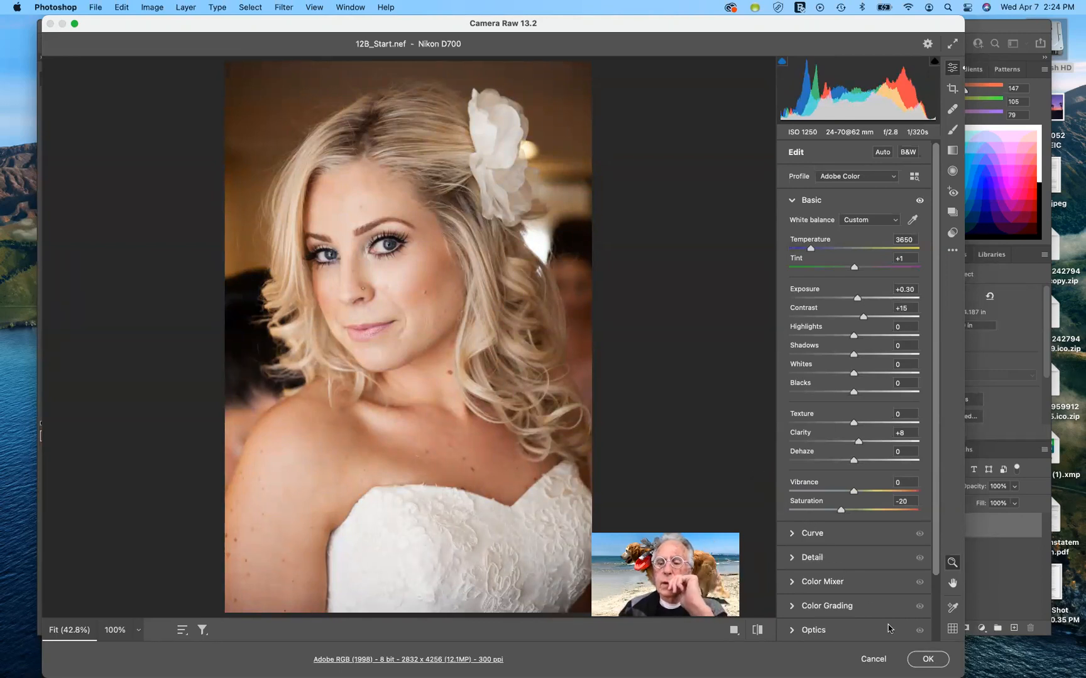
{"action": "left_click", "coordinate": [927, 660]}
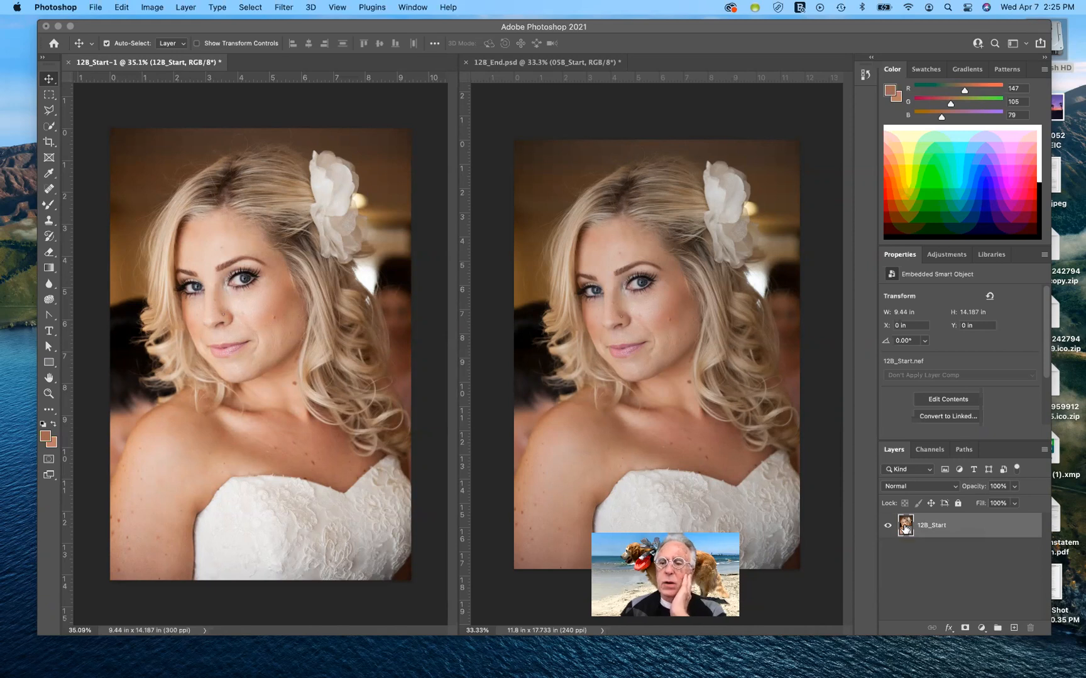
- Add a Levels adjustment layer above the portrait with the midtone input at 0.90 and the white input at 242
{"action": "left_click", "coordinate": [946, 255]}
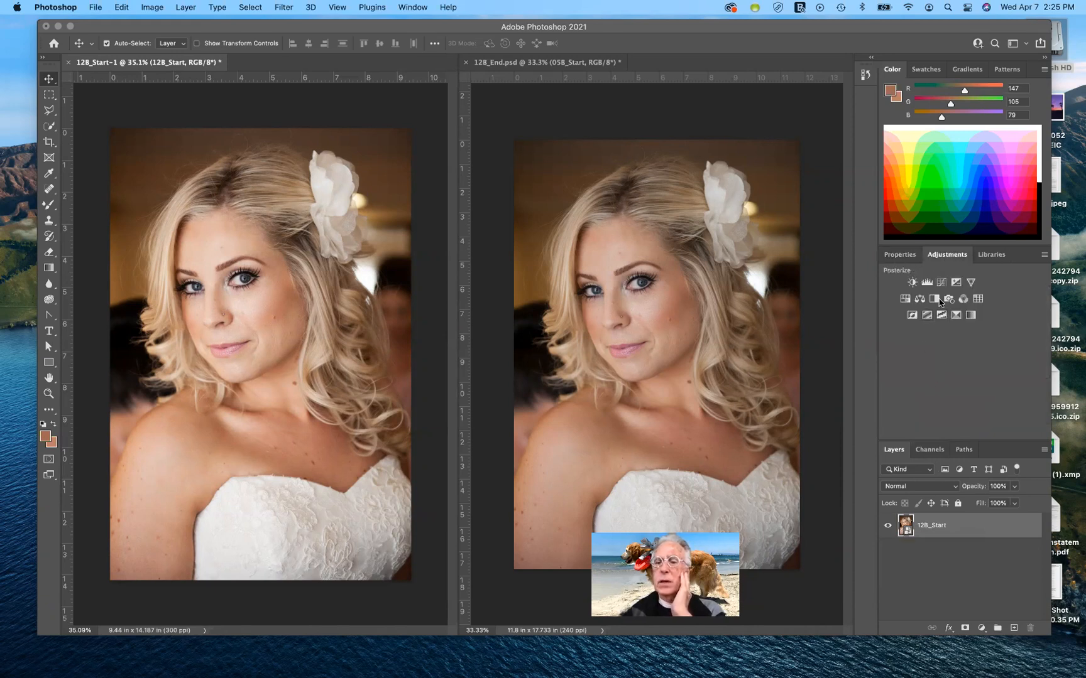
{"action": "left_click", "coordinate": [926, 283]}
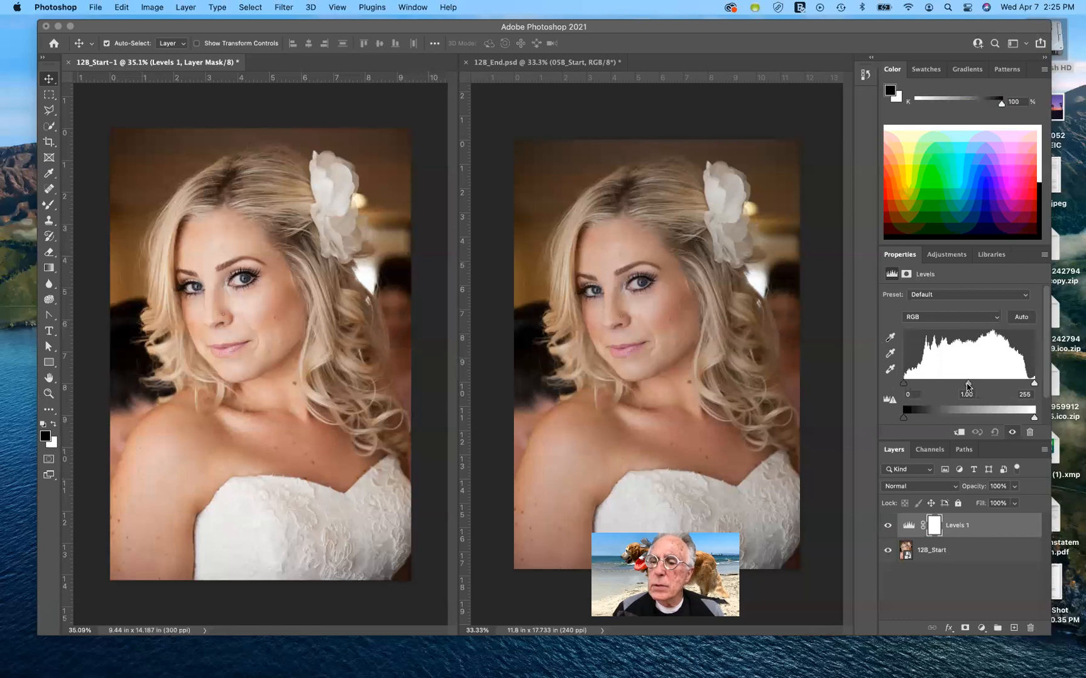
{"action": "left_click_drag", "start_coordinate": [966, 386], "coordinate": [970, 387]}
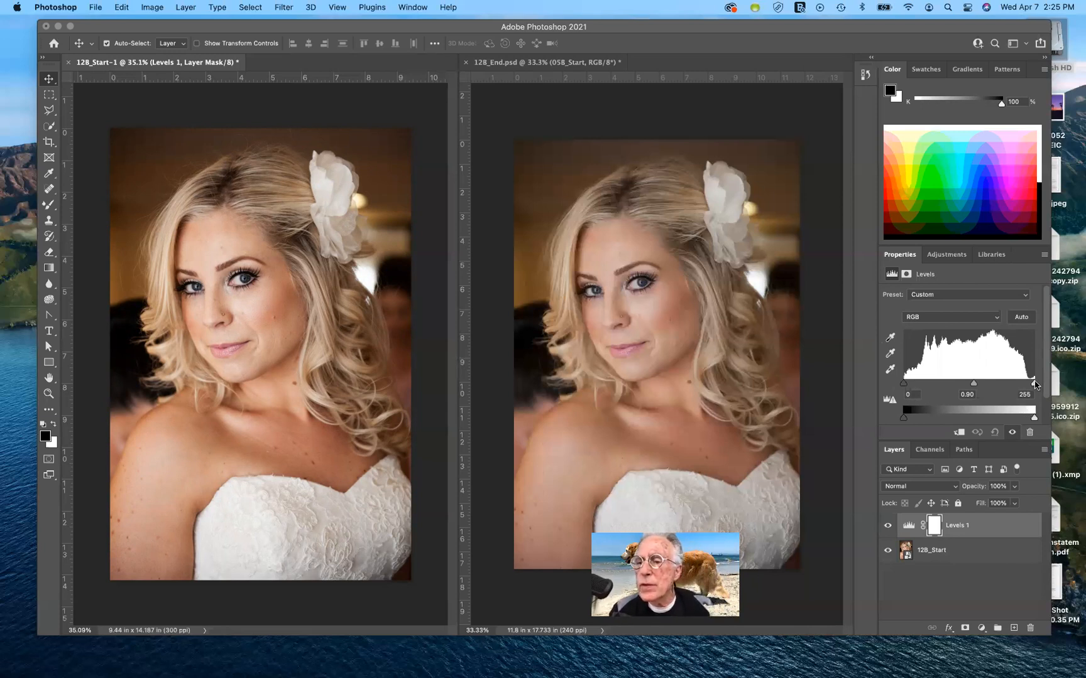
{"action": "left_click_drag", "start_coordinate": [1035, 386], "coordinate": [1031, 385]}
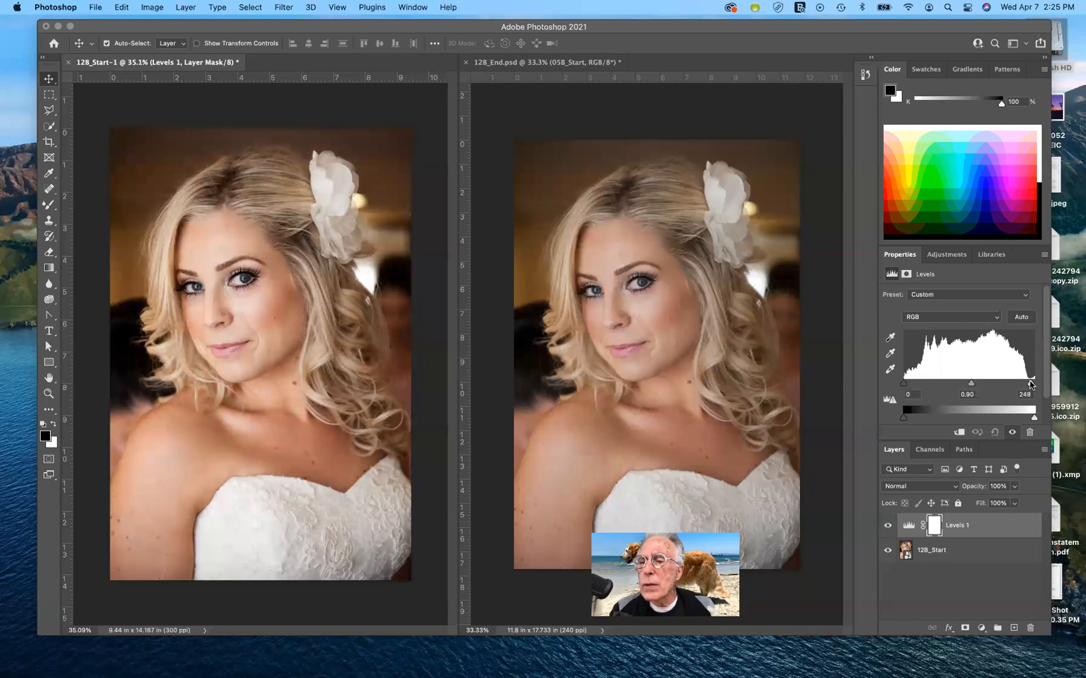
{"action": "left_click_drag", "start_coordinate": [1031, 386], "coordinate": [1030, 385]}
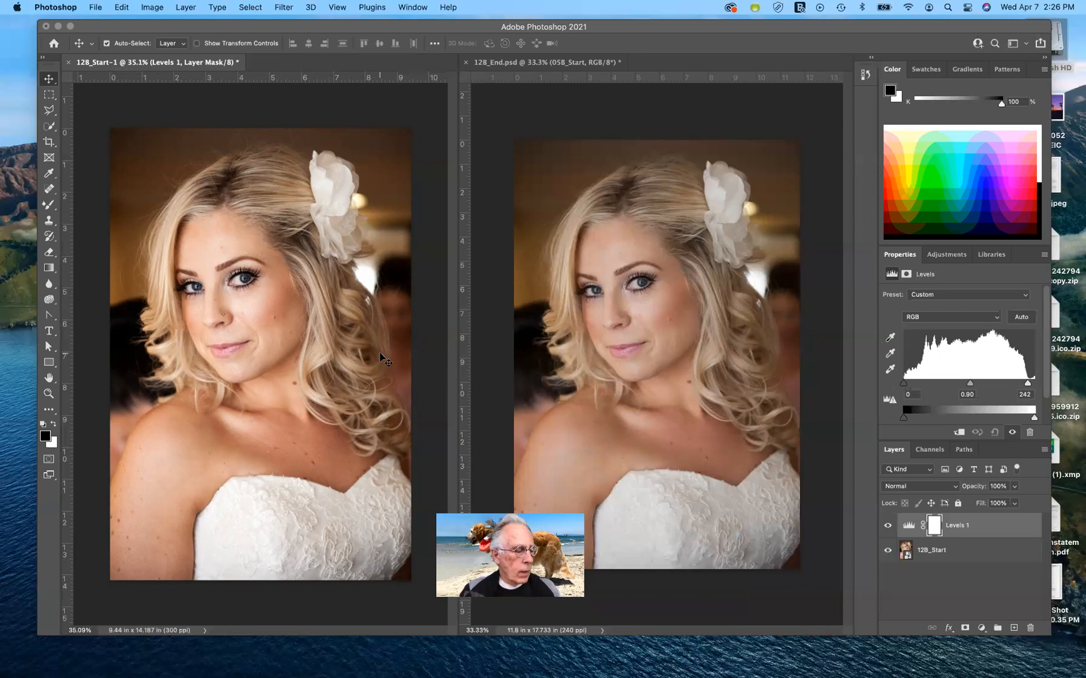
- Duplicate the 12B_Start layer beneath the Levels adjustment and activate the Spot Healing Brush for retouching the bride's face
{"action": "left_click", "coordinate": [328, 341]}
{"action": "scroll", "coordinate": [329, 341], "scroll_direction": "up", "scroll_amount": 3}
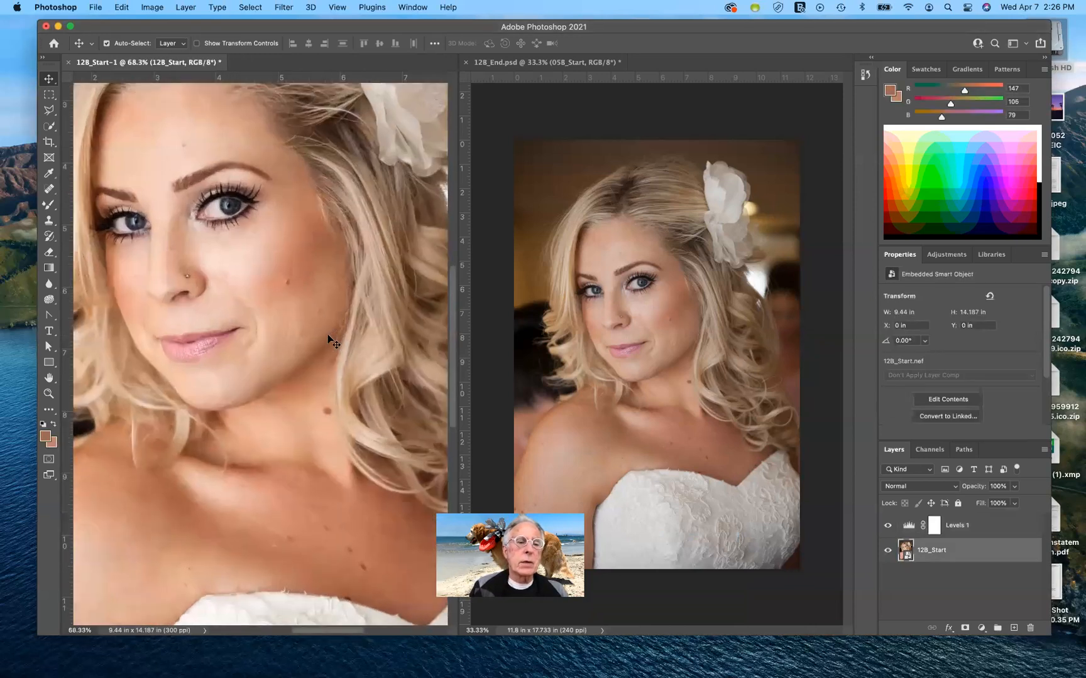
{"action": "scroll", "coordinate": [329, 341], "scroll_direction": "up", "scroll_amount": 3}
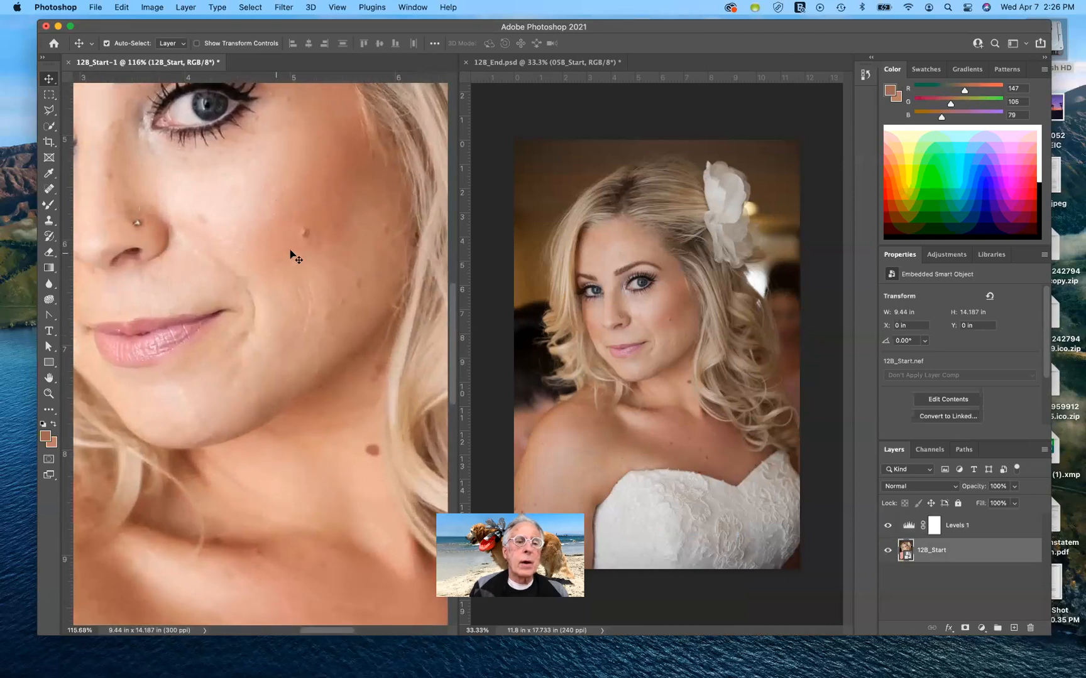
{"action": "scroll", "coordinate": [296, 258], "scroll_direction": "left", "scroll_amount": 5}
{"action": "scroll", "coordinate": [296, 257], "scroll_direction": "up", "scroll_amount": 2}
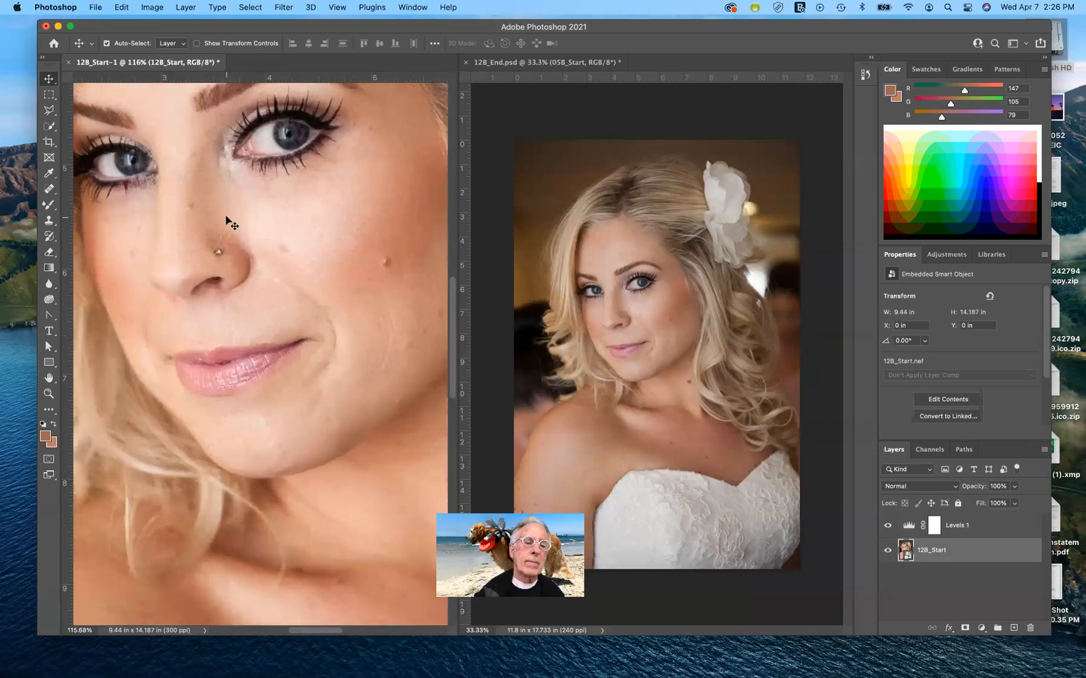
{"action": "scroll", "coordinate": [200, 217], "scroll_direction": "up", "scroll_amount": 2}
{"action": "scroll", "coordinate": [199, 216], "scroll_direction": "left", "scroll_amount": 1}
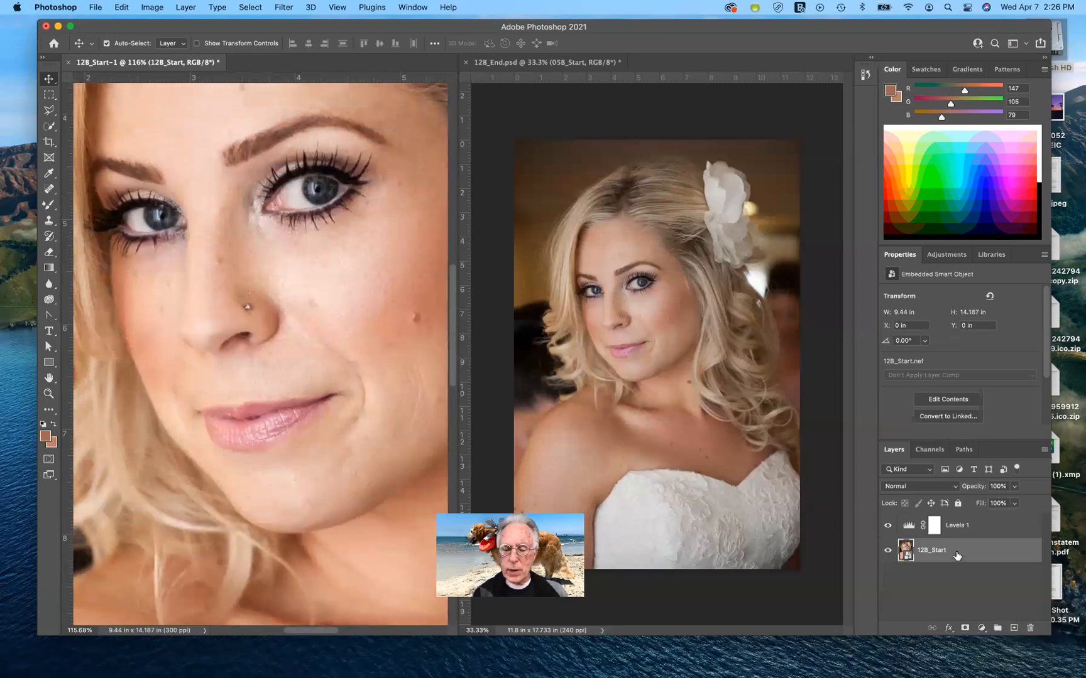
{"action": "key", "text": "super+j"}
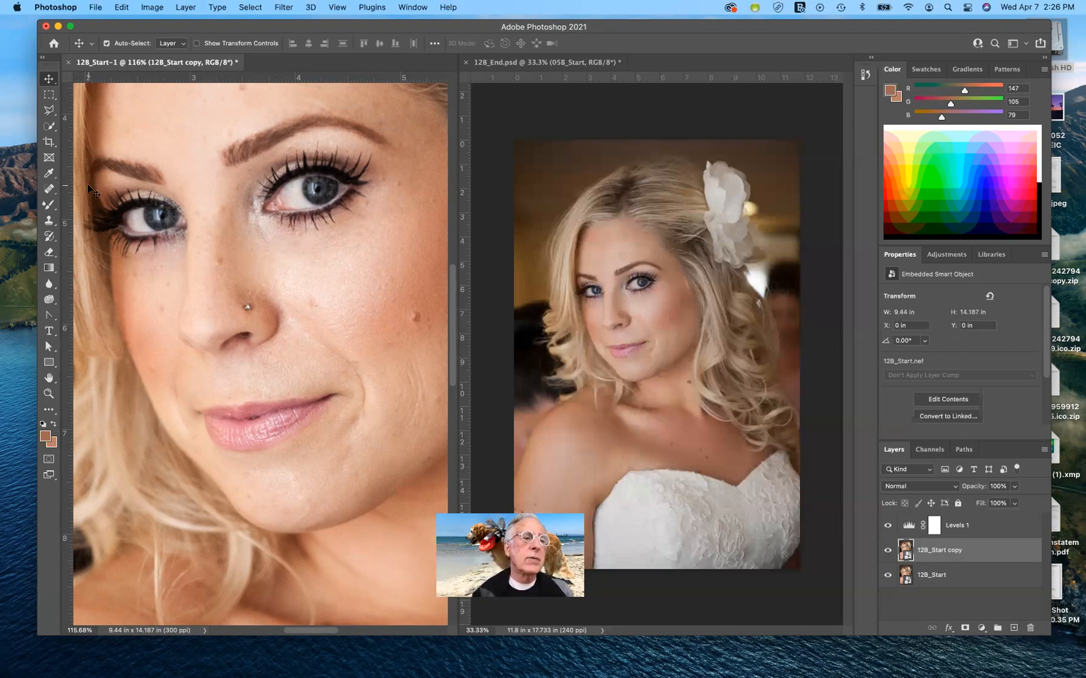
{"action": "left_click", "coordinate": [49, 189]}
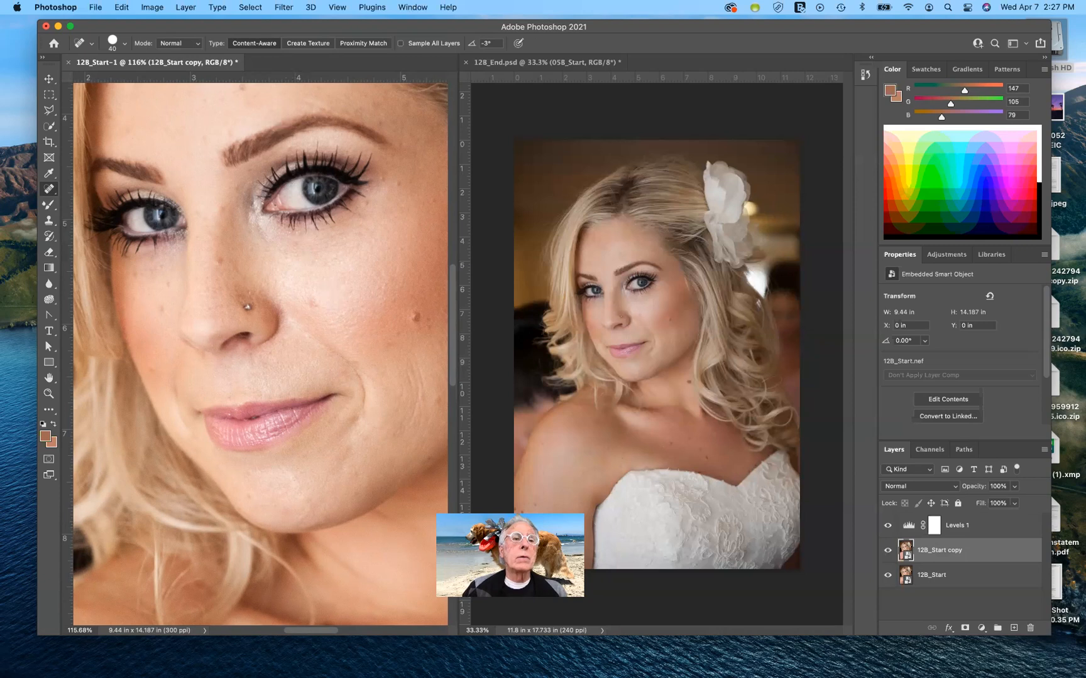
- Rasterize the 12B_Start copy smart object into an editable pixel layer
{"action": "left_click", "coordinate": [186, 9]}
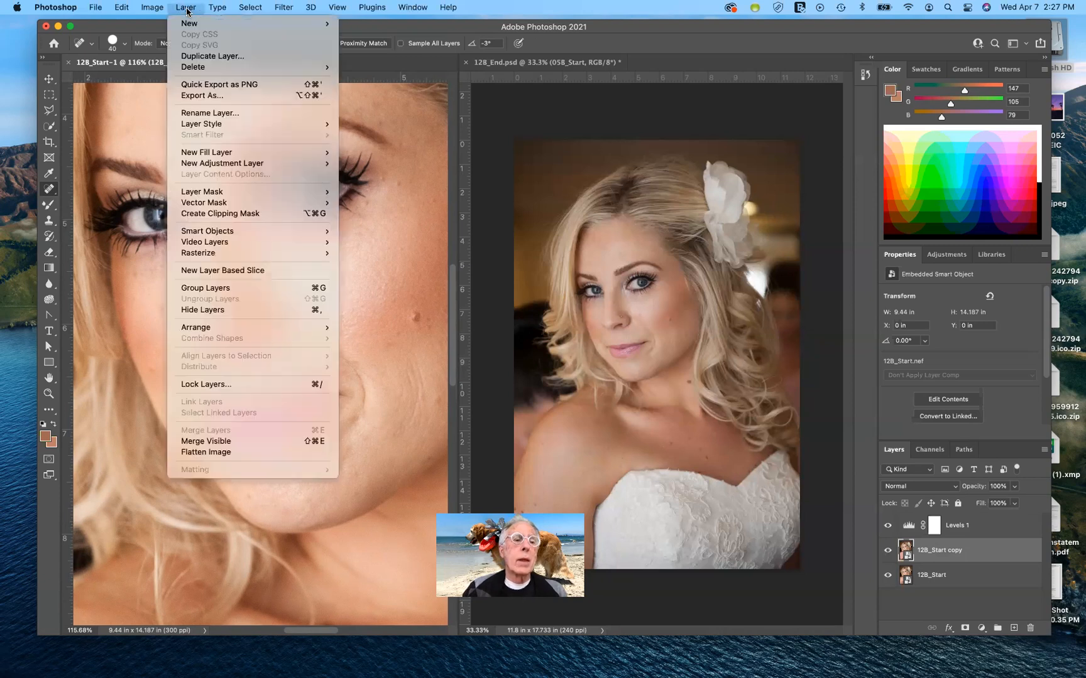
{"action": "mouse_move", "coordinate": [212, 236]}
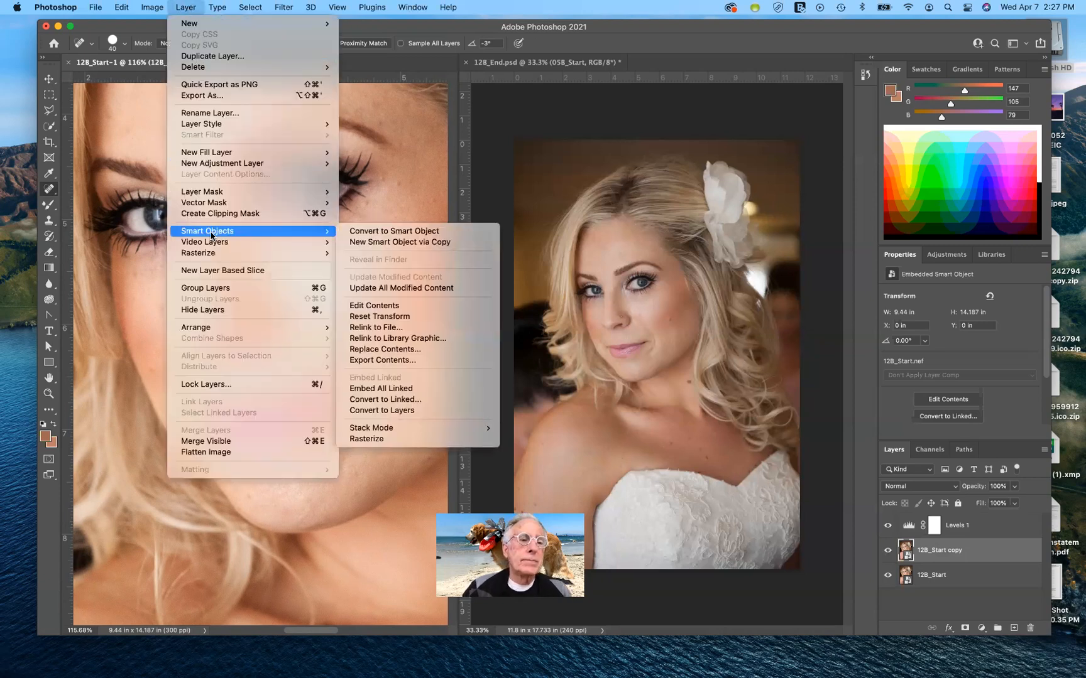
{"action": "left_click", "coordinate": [388, 439]}
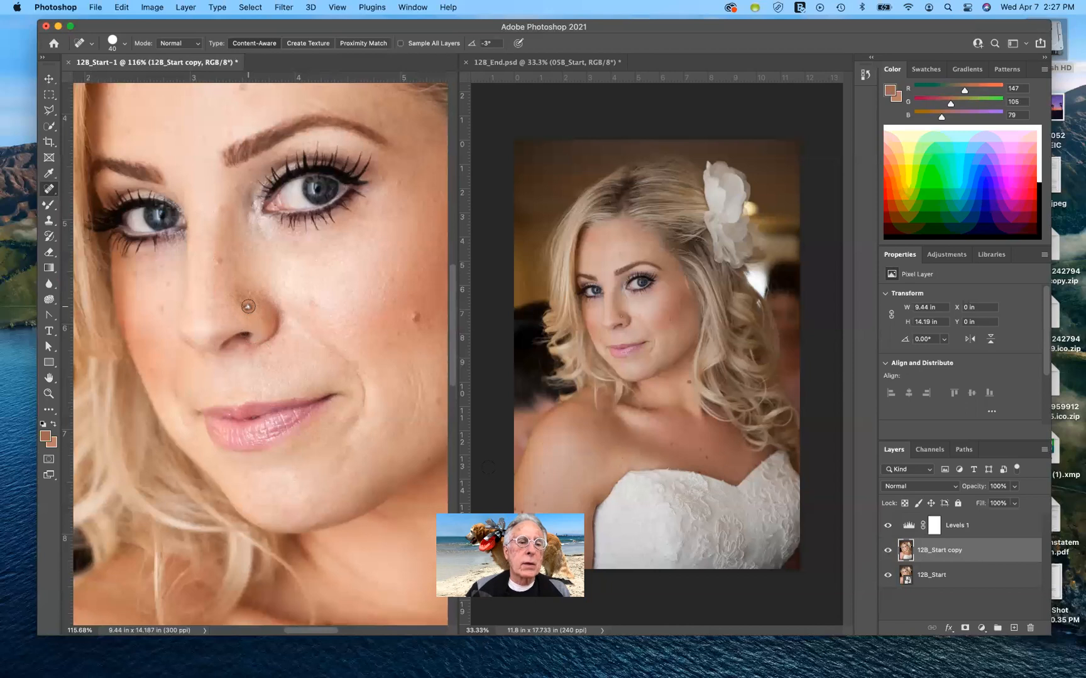
- Remove the nose stud, the cheek spot beside it, the mole on the nose and the forehead blemish with the Spot Healing Brush
{"action": "left_click", "coordinate": [248, 306]}
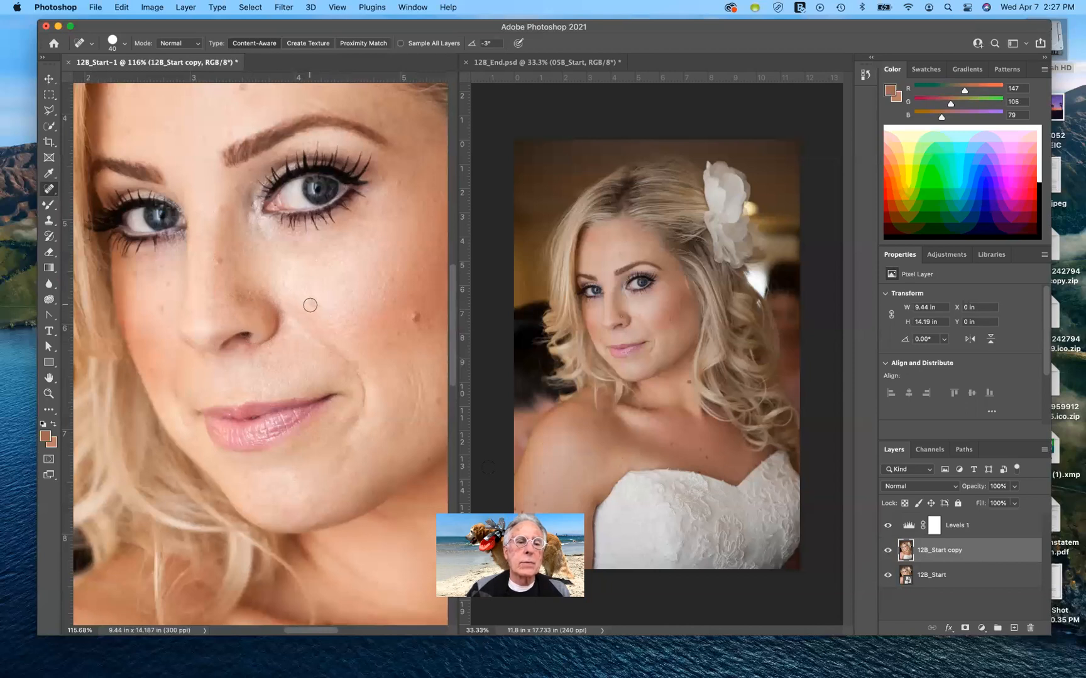
{"action": "left_click", "coordinate": [310, 305]}
{"action": "left_click", "coordinate": [218, 261]}
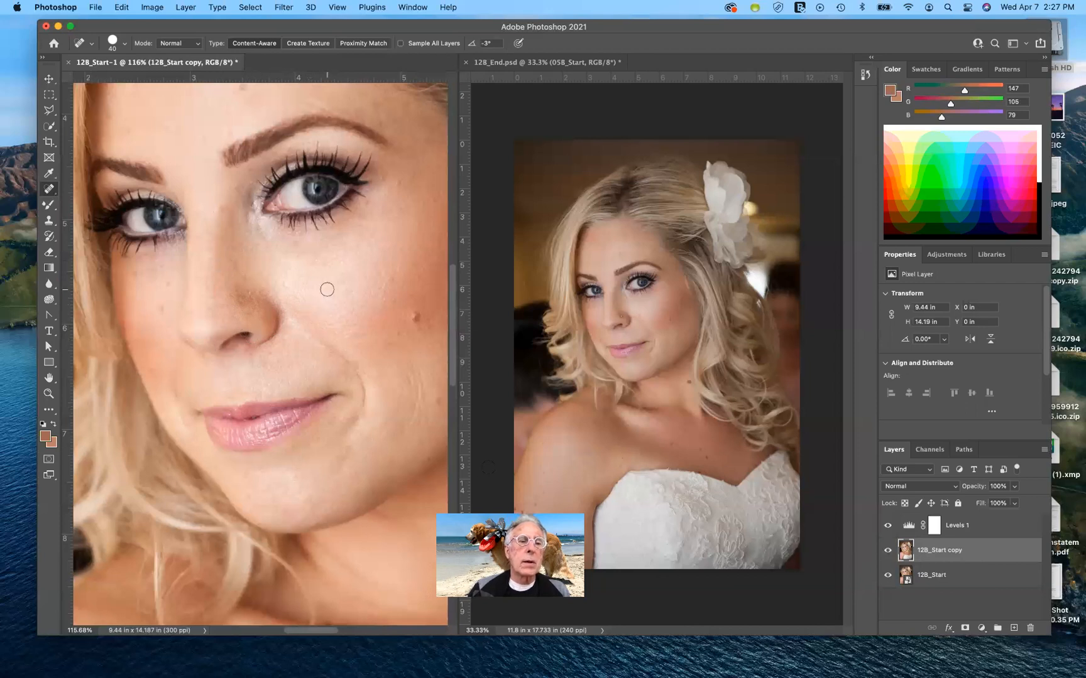
{"action": "scroll", "coordinate": [327, 290], "scroll_direction": "up", "scroll_amount": 5}
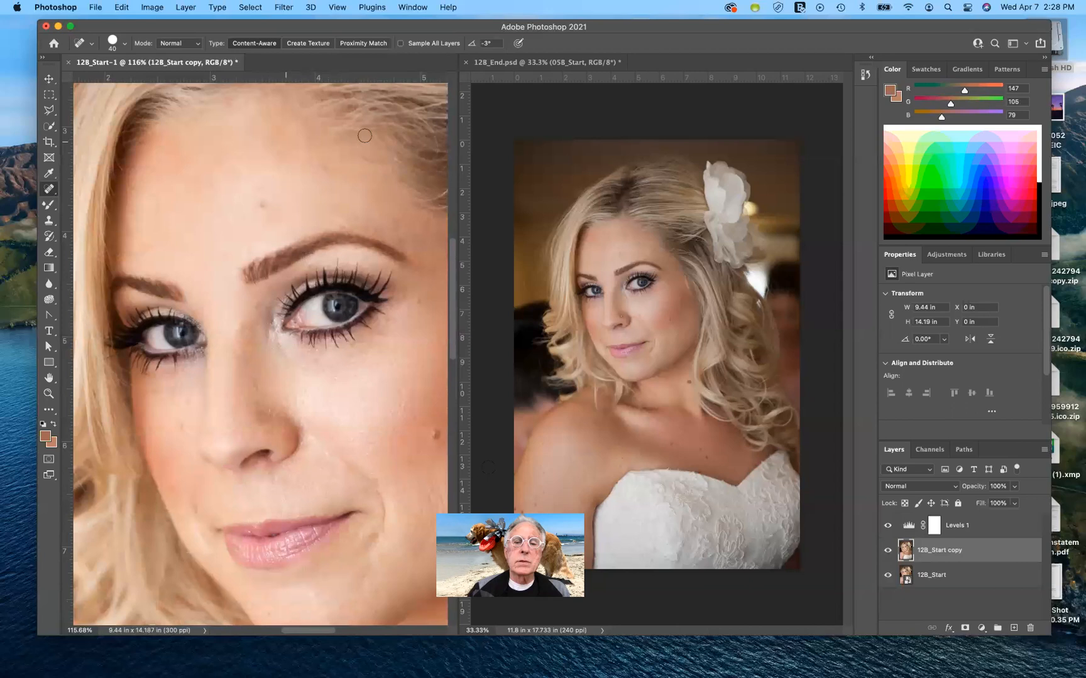
{"action": "left_click", "coordinate": [260, 206]}
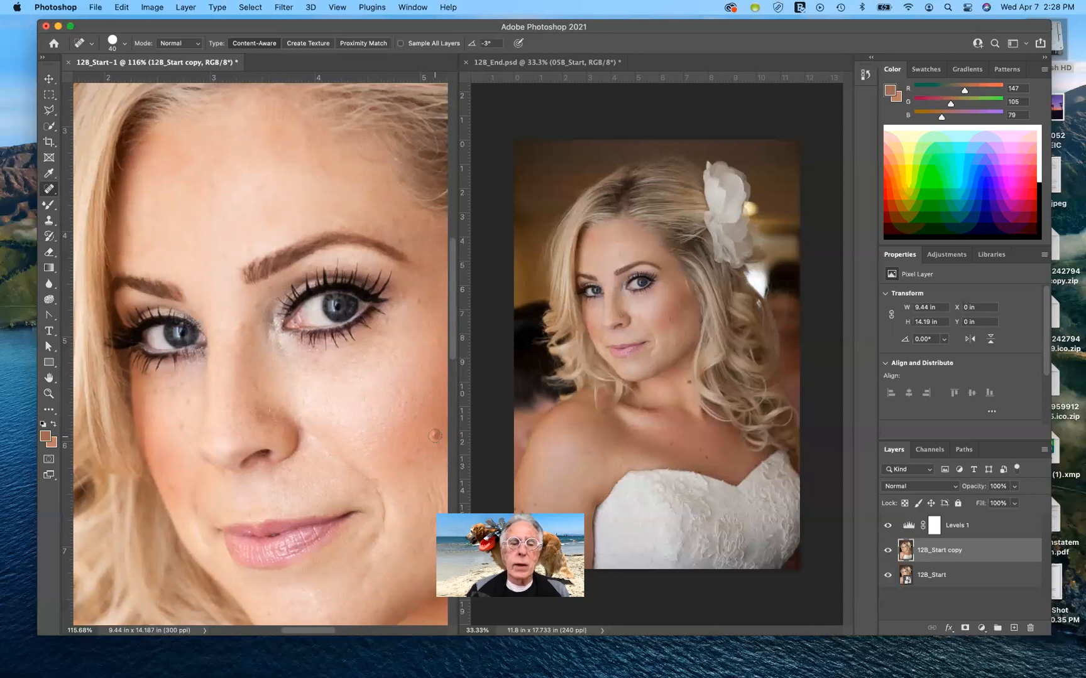
- Heal the two small blemishes on the bride's cheek beneath the eye nearer the loose hair
{"action": "scroll", "coordinate": [435, 435], "scroll_direction": "down", "scroll_amount": 5}
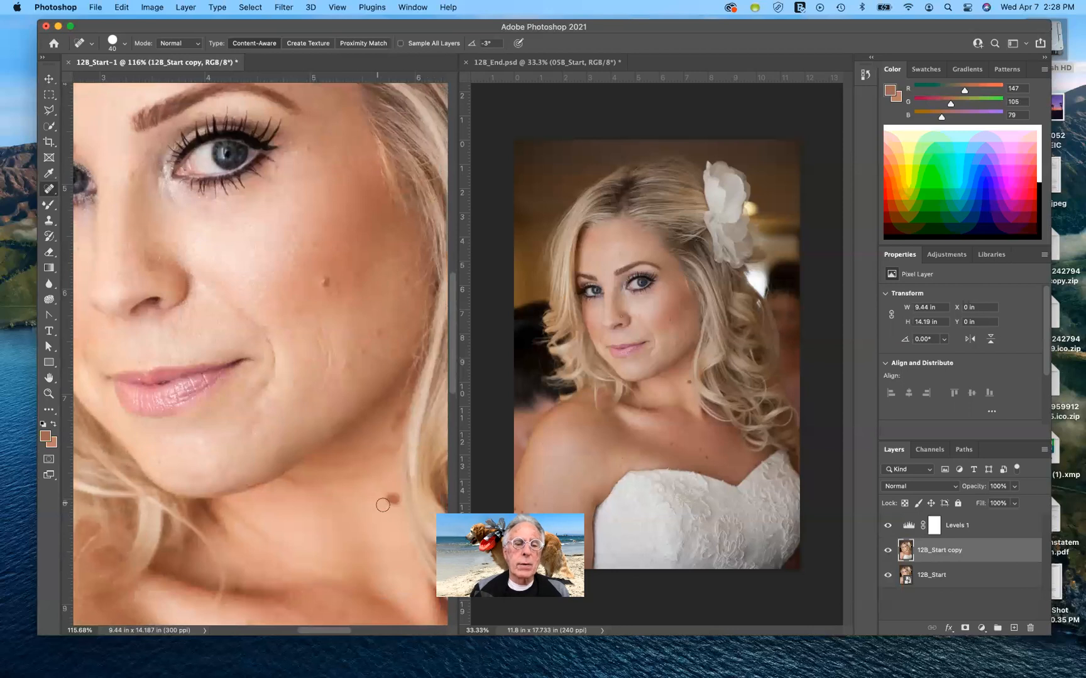
{"action": "scroll", "coordinate": [389, 507], "scroll_direction": "up", "scroll_amount": 5}
{"action": "scroll", "coordinate": [390, 507], "scroll_direction": "left", "scroll_amount": 2}
{"action": "scroll", "coordinate": [390, 507], "scroll_direction": "up", "scroll_amount": 3}
{"action": "scroll", "coordinate": [389, 507], "scroll_direction": "left", "scroll_amount": 1}
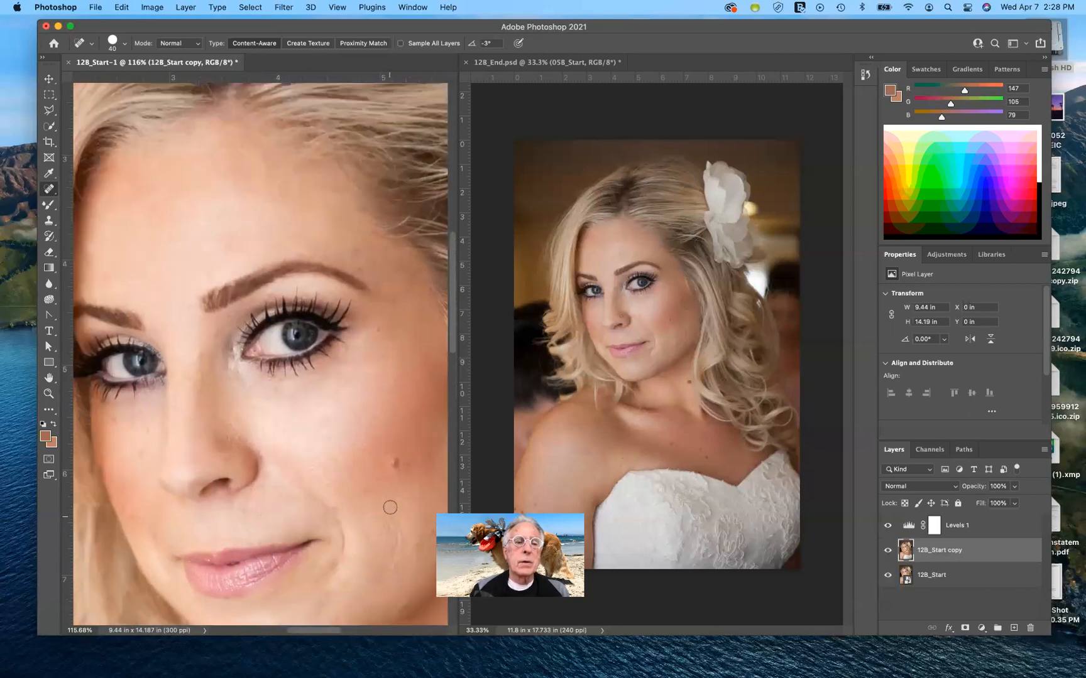
{"action": "scroll", "coordinate": [330, 364], "scroll_direction": "left", "scroll_amount": 3}
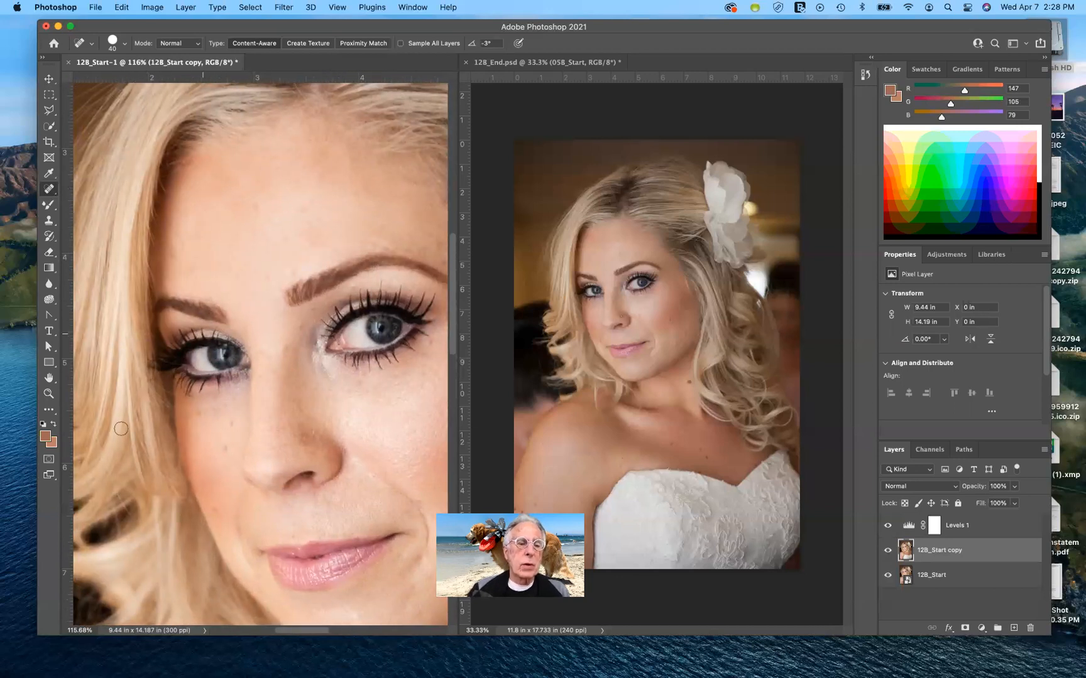
{"action": "left_click", "coordinate": [231, 425]}
{"action": "left_click", "coordinate": [229, 452]}
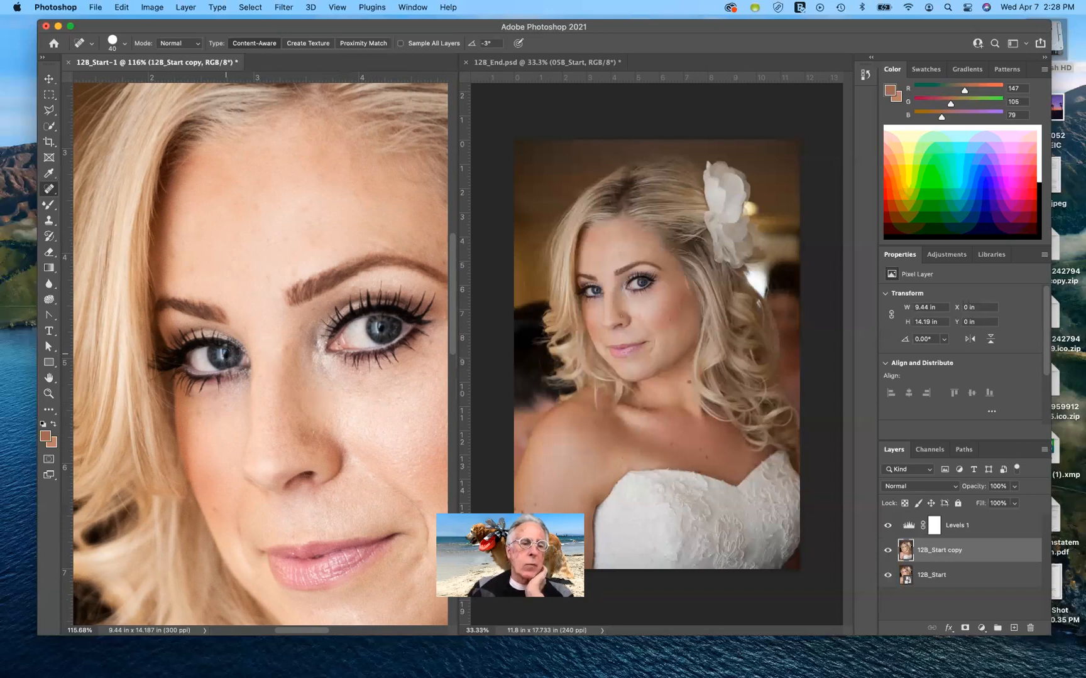
- Intensify the blue of both irises with the Sponge Tool in Saturate mode, using brush size 90 and 50% flow
{"action": "left_click", "coordinate": [48, 299]}
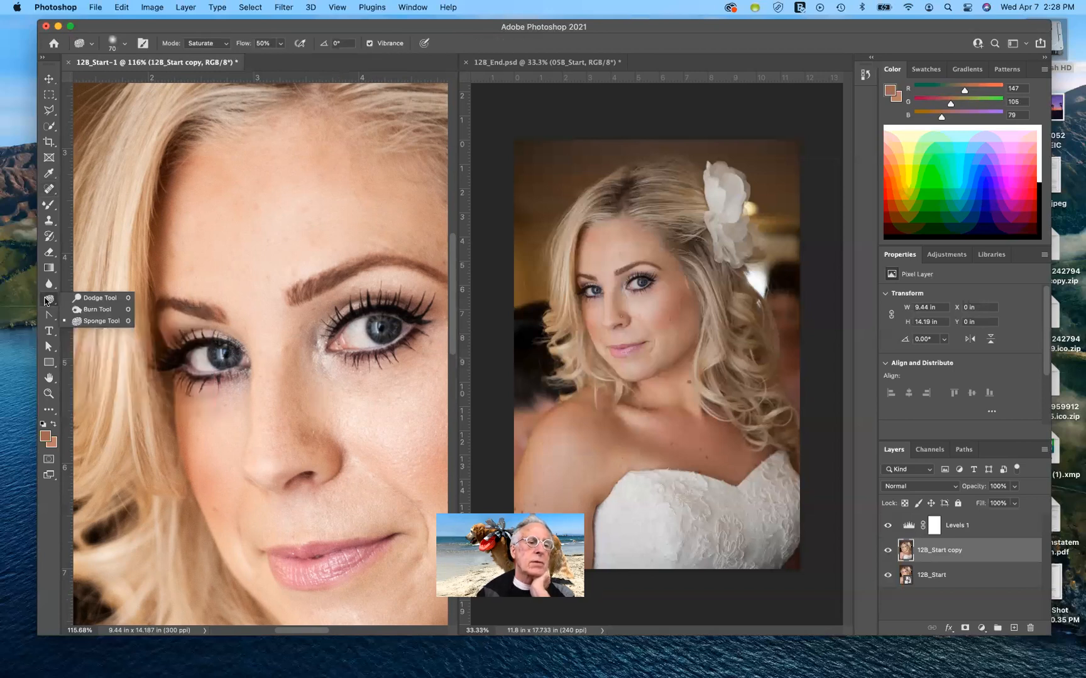
{"action": "left_click", "coordinate": [78, 322]}
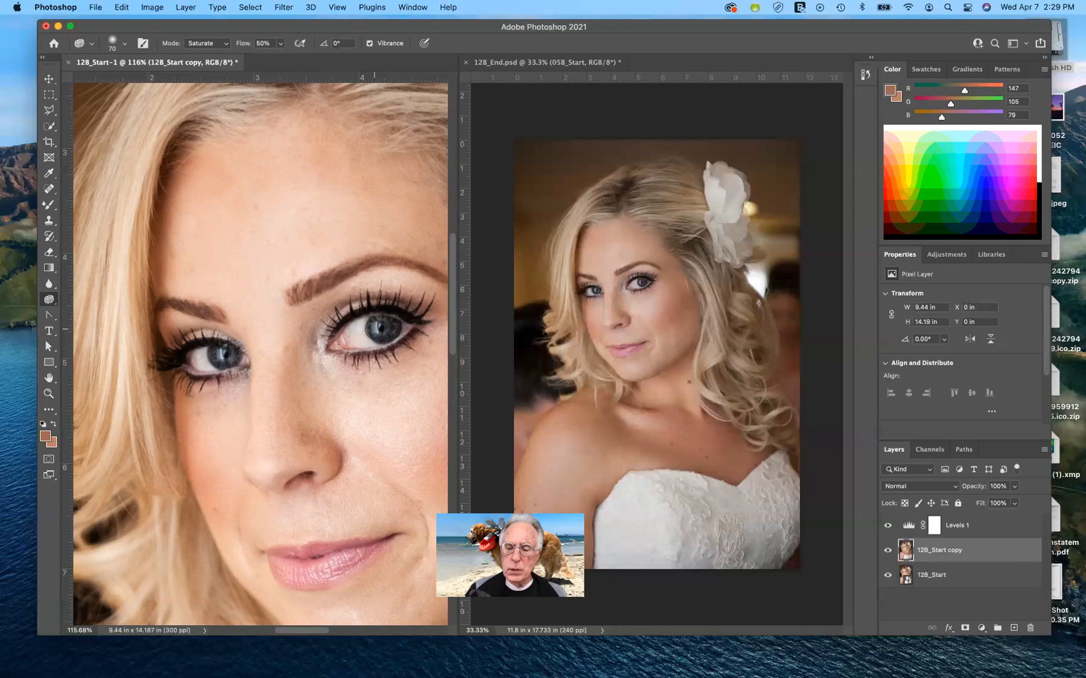
{"action": "key", "text": "bracketright"}
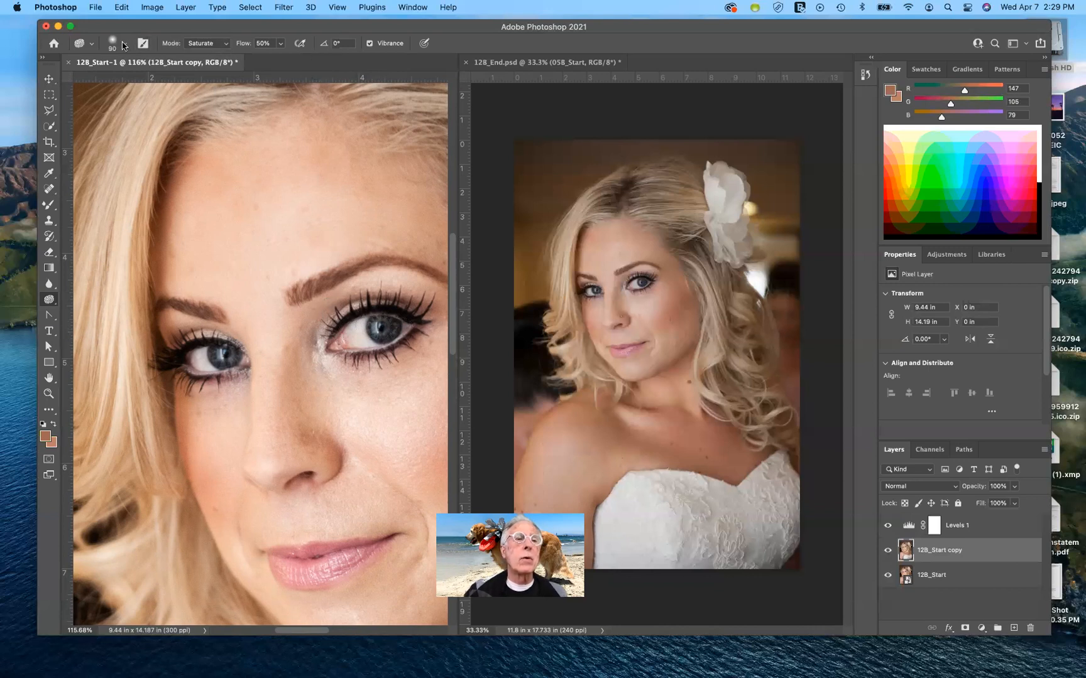
{"action": "left_click", "coordinate": [226, 46]}
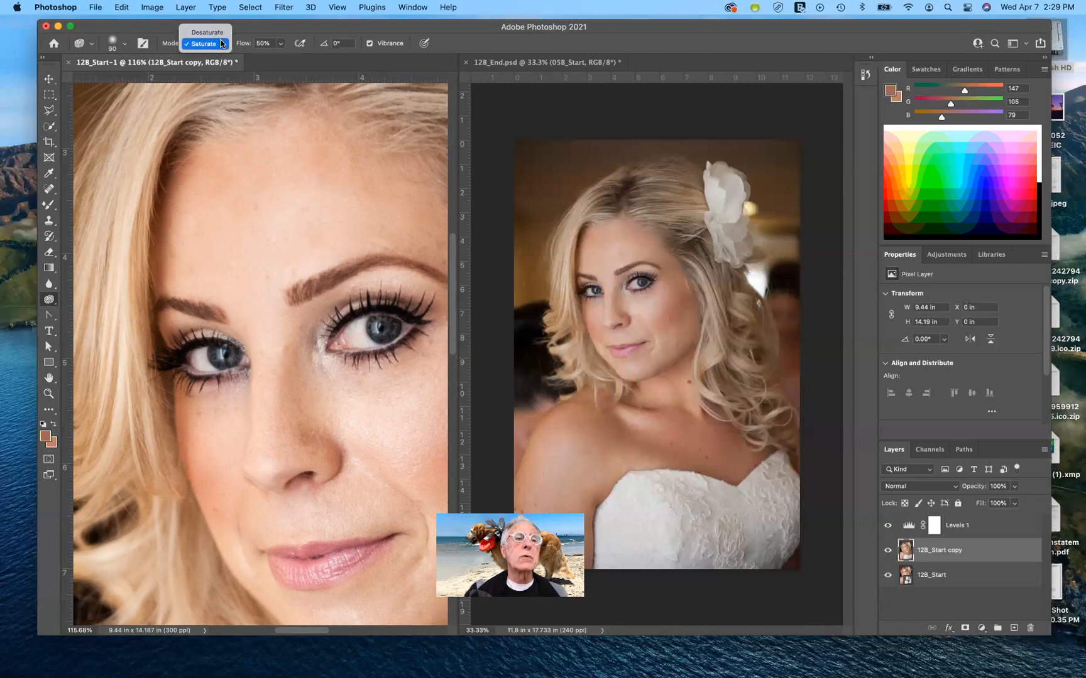
{"action": "left_click", "coordinate": [221, 44]}
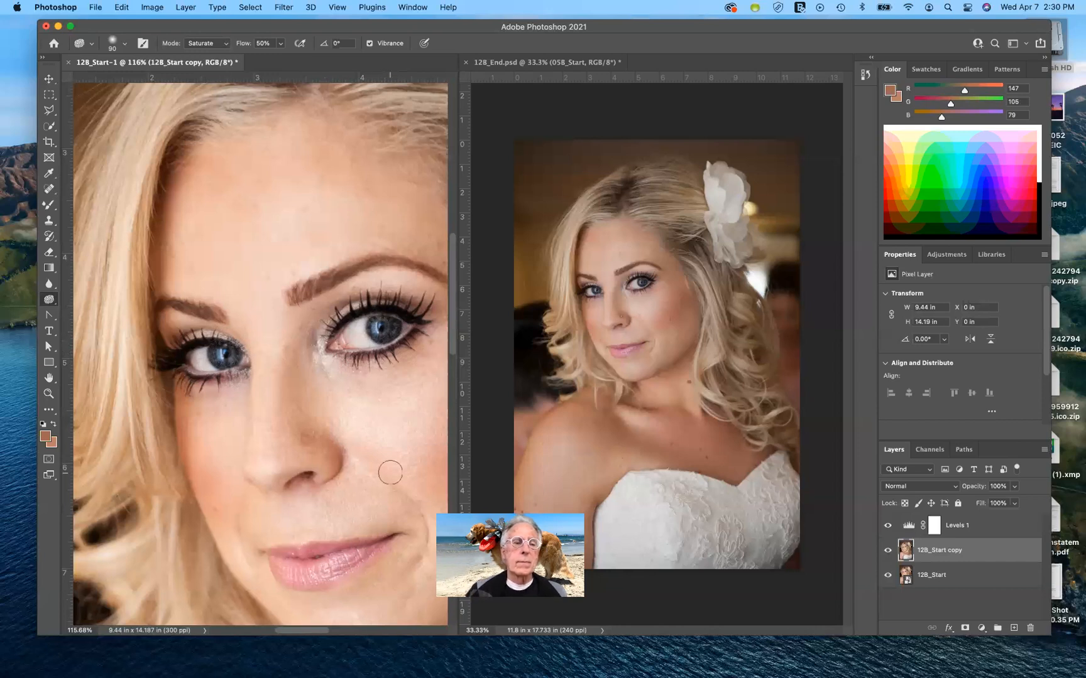
- Desaturate the whites of the bride's eyes with the Sponge Tool in Desaturate mode, using brush size 40 and 26% flow
{"action": "scroll", "coordinate": [391, 473], "scroll_direction": "up", "scroll_amount": 5}
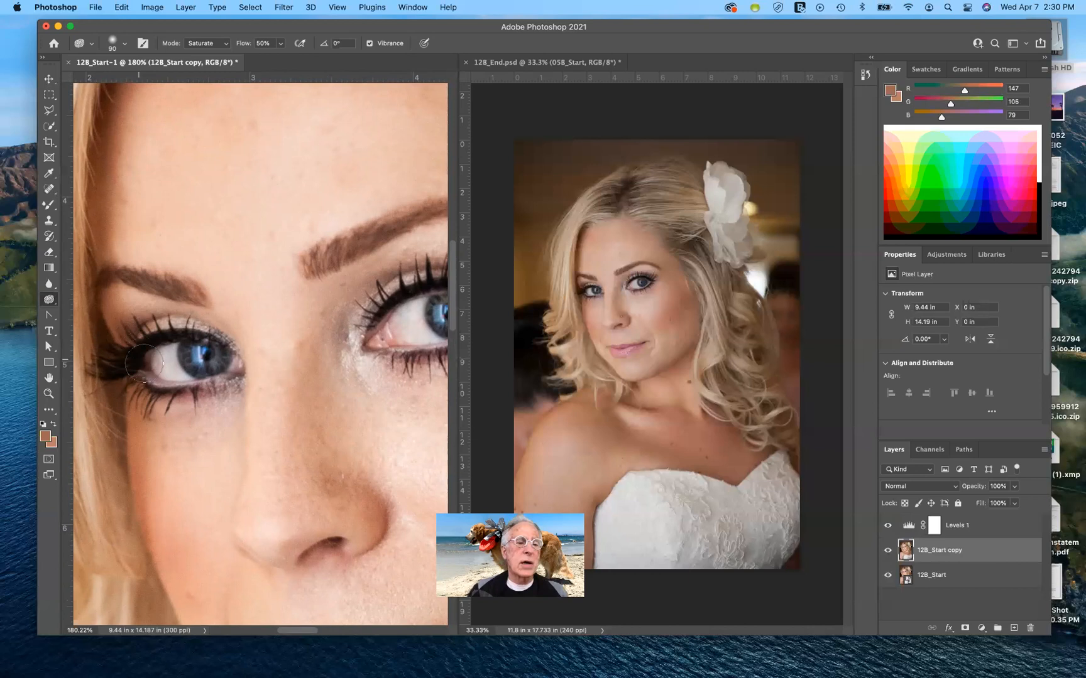
{"action": "key", "text": "bracketleft"}
{"action": "key", "text": "bracketleft"}
{"action": "key", "text": "bracketleft"}
{"action": "key", "text": "bracketleft"}
{"action": "key", "text": "bracketleft"}
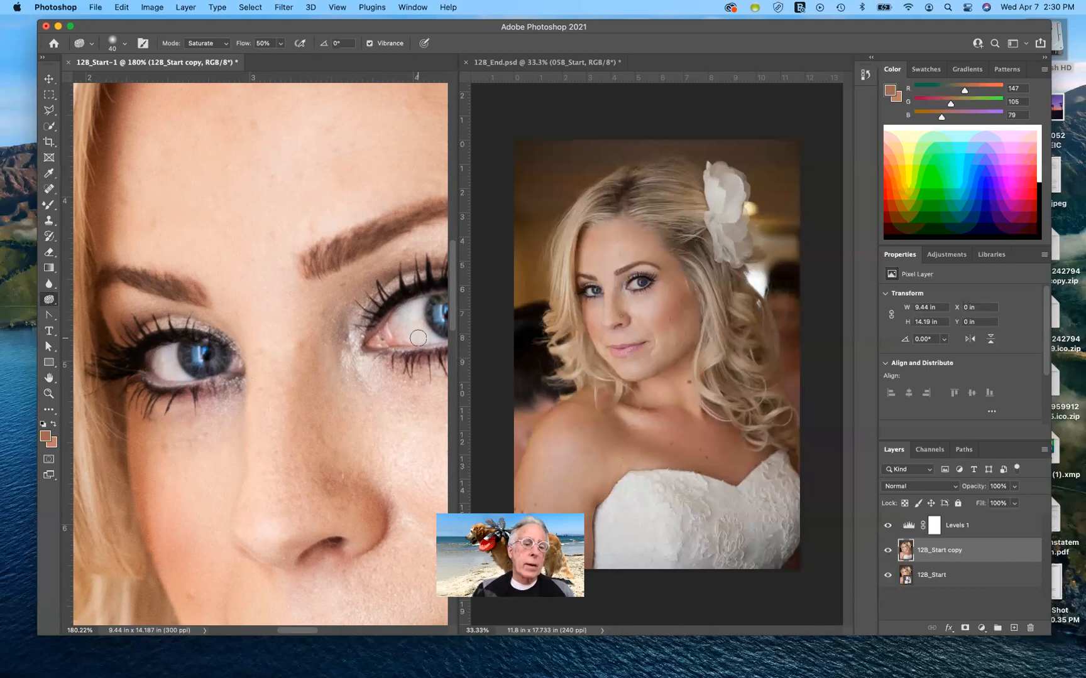
{"action": "left_click", "coordinate": [226, 43]}
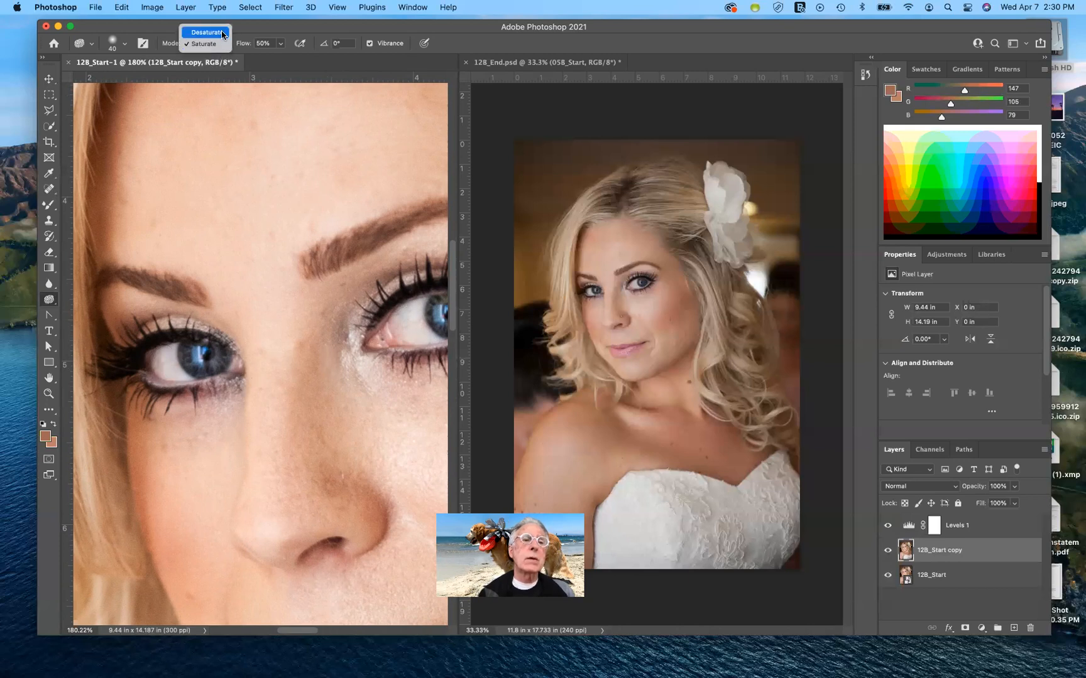
{"action": "left_click", "coordinate": [208, 32]}
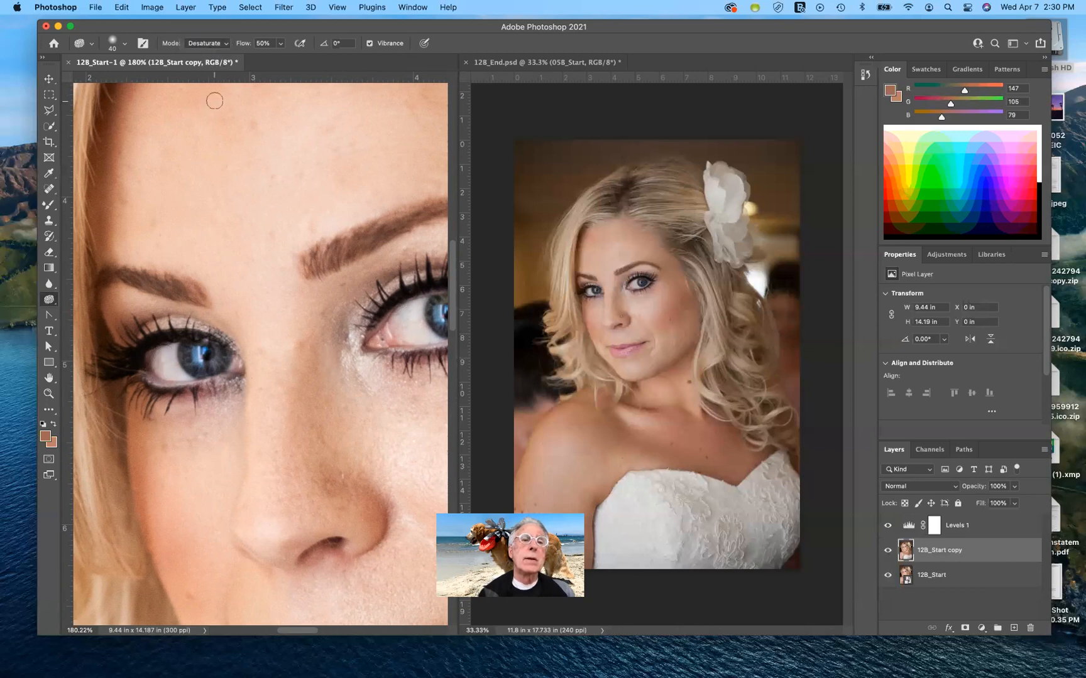
{"action": "left_click", "coordinate": [280, 43]}
{"action": "left_click_drag", "start_coordinate": [280, 59], "coordinate": [266, 61]}
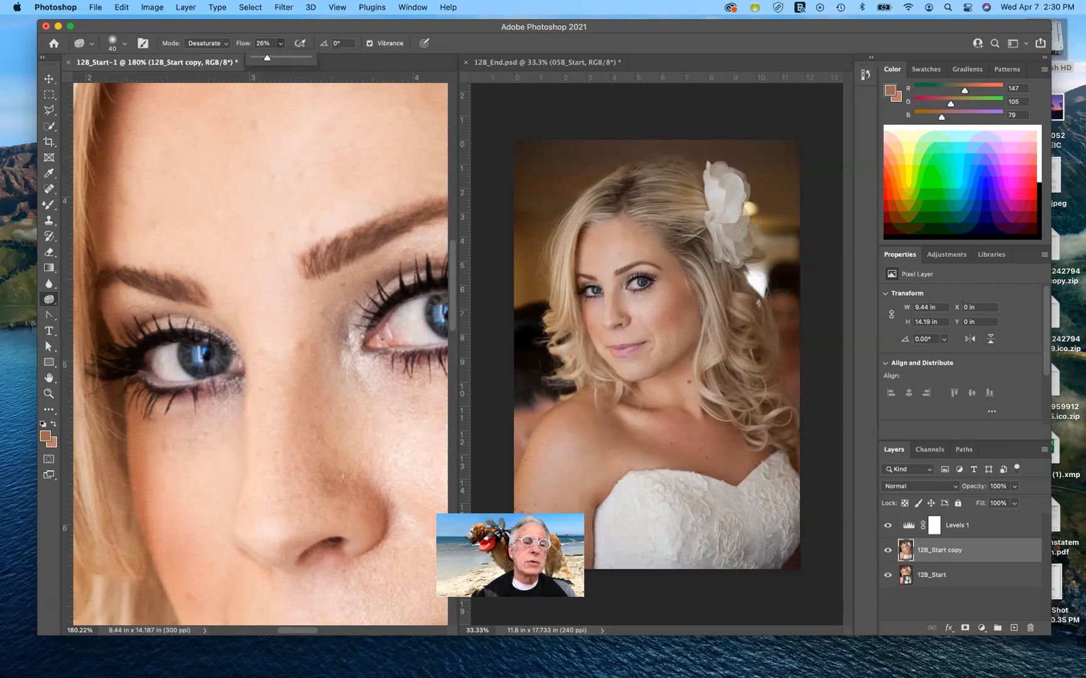
{"action": "left_click", "coordinate": [167, 353]}
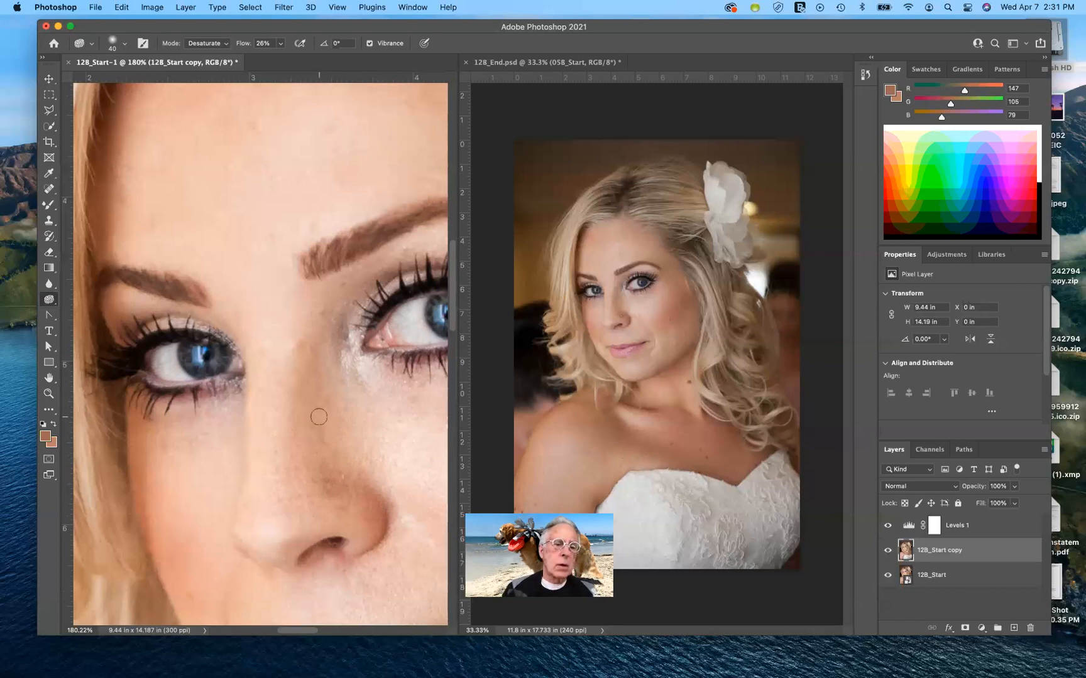
- Compare the whole retouched portrait with the finished reference image
{"action": "scroll", "coordinate": [319, 417], "scroll_direction": "down", "scroll_amount": 4}
{"action": "scroll", "coordinate": [319, 417], "scroll_direction": "down", "scroll_amount": 4}
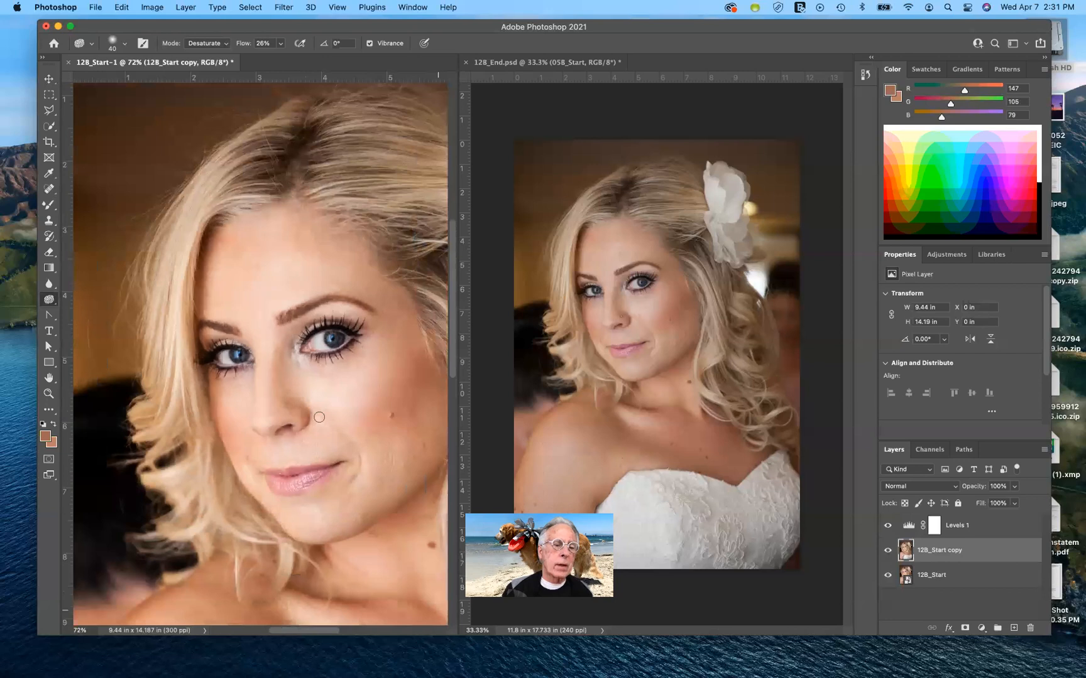
{"action": "scroll", "coordinate": [317, 418], "scroll_direction": "down", "scroll_amount": 3}
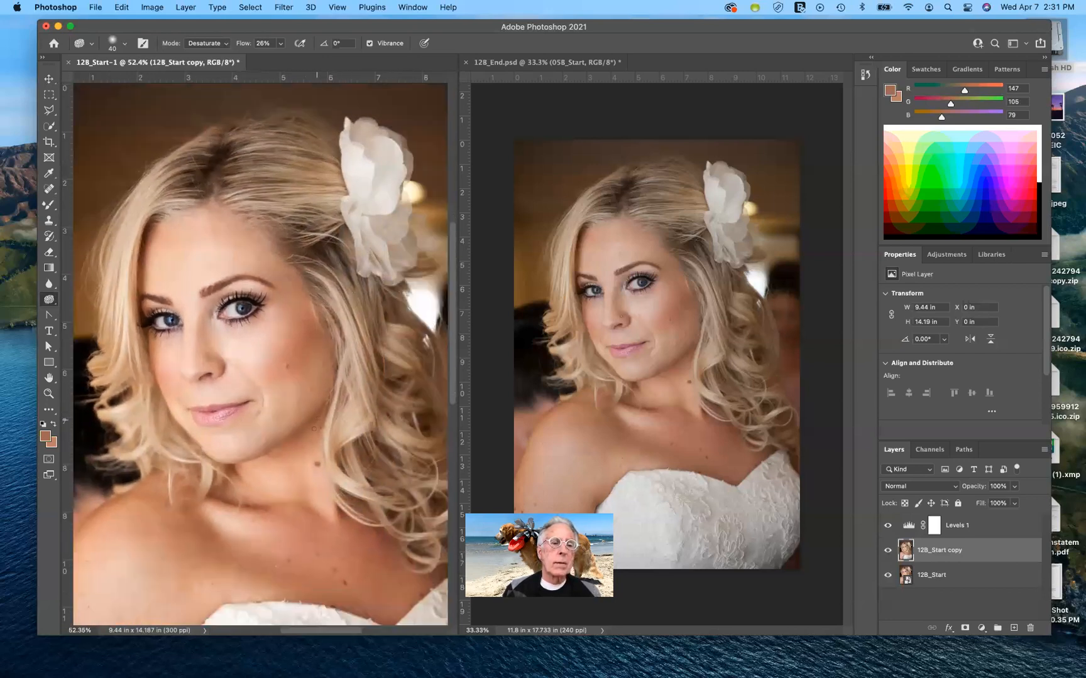
{"action": "scroll", "coordinate": [313, 429], "scroll_direction": "down", "scroll_amount": 1}
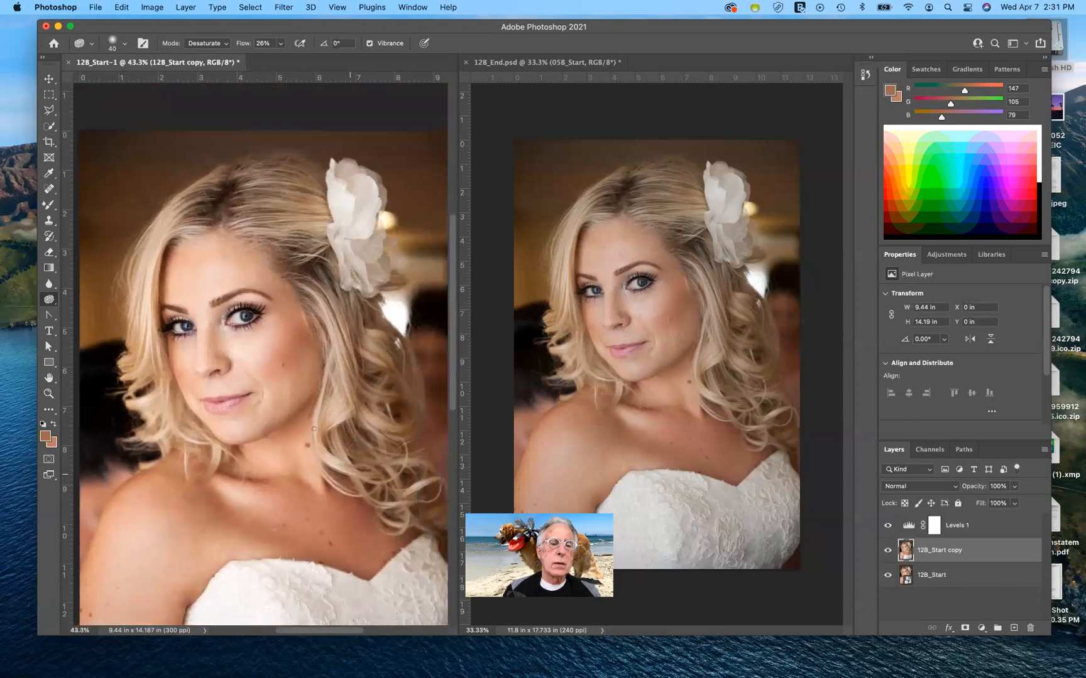
{"action": "scroll", "coordinate": [313, 429], "scroll_direction": "down", "scroll_amount": 2}
{"action": "scroll", "coordinate": [313, 429], "scroll_direction": "down", "scroll_amount": 1}
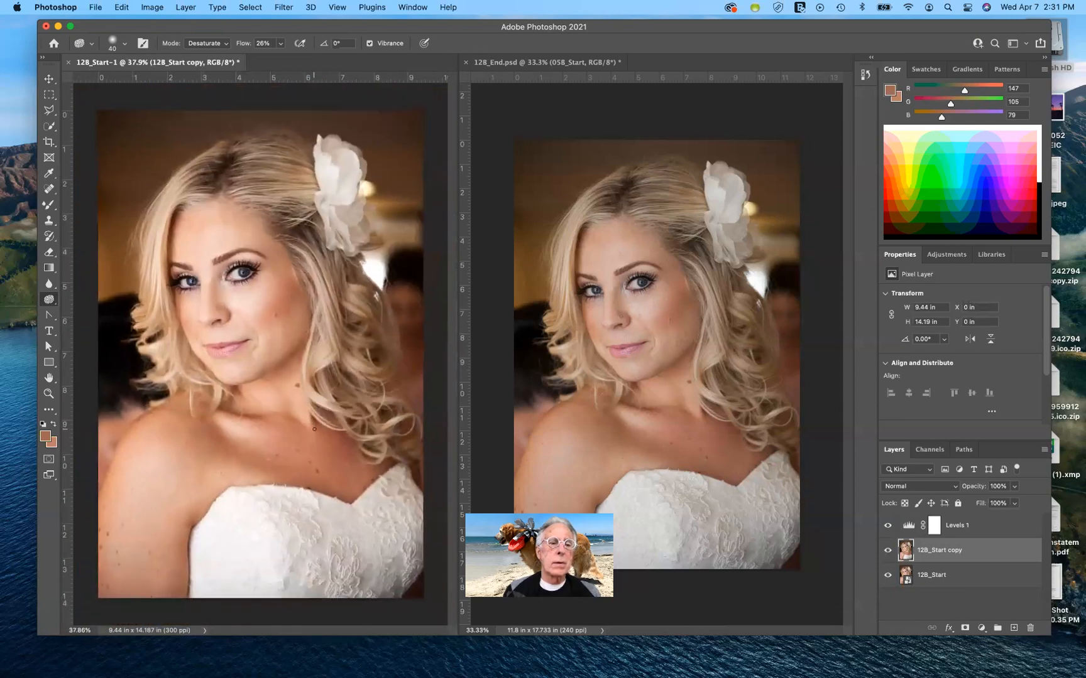
{"action": "scroll", "coordinate": [313, 429], "scroll_direction": "up", "scroll_amount": 2}
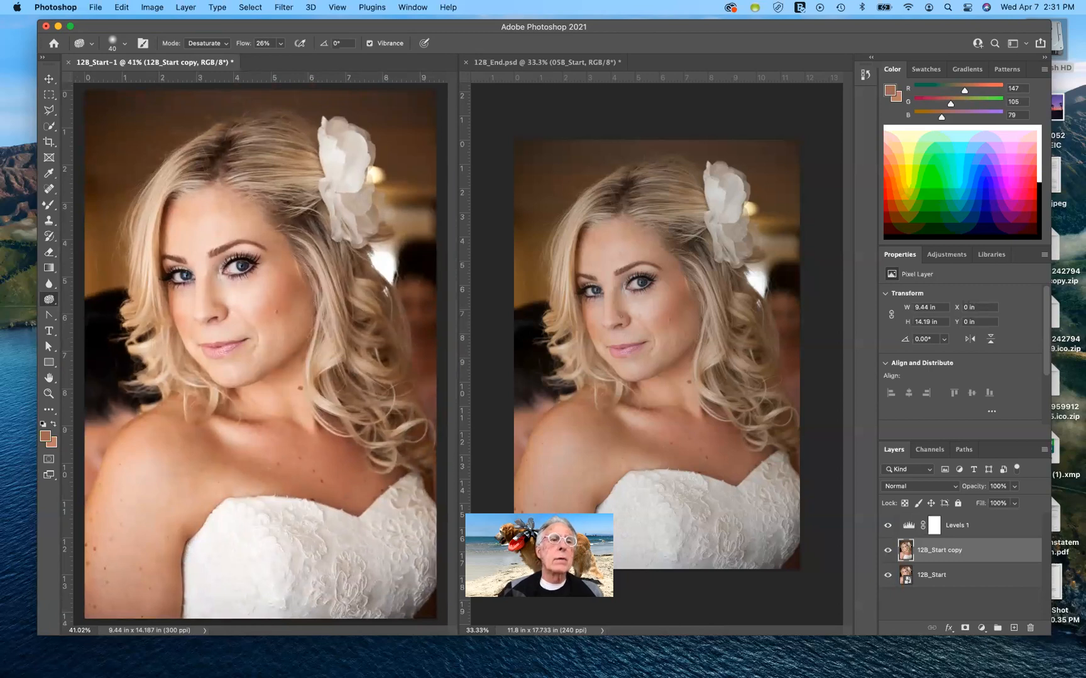
{"action": "left_click", "coordinate": [250, 7]}
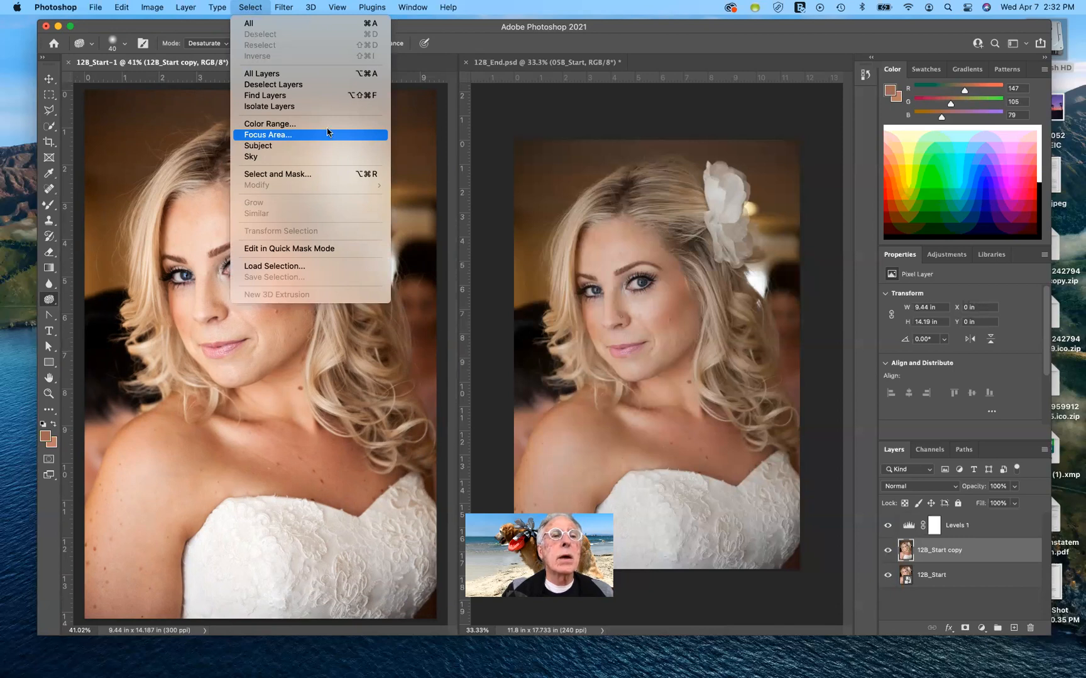
{"action": "mouse_move", "coordinate": [283, 7]}
{"action": "key", "text": "Left"}
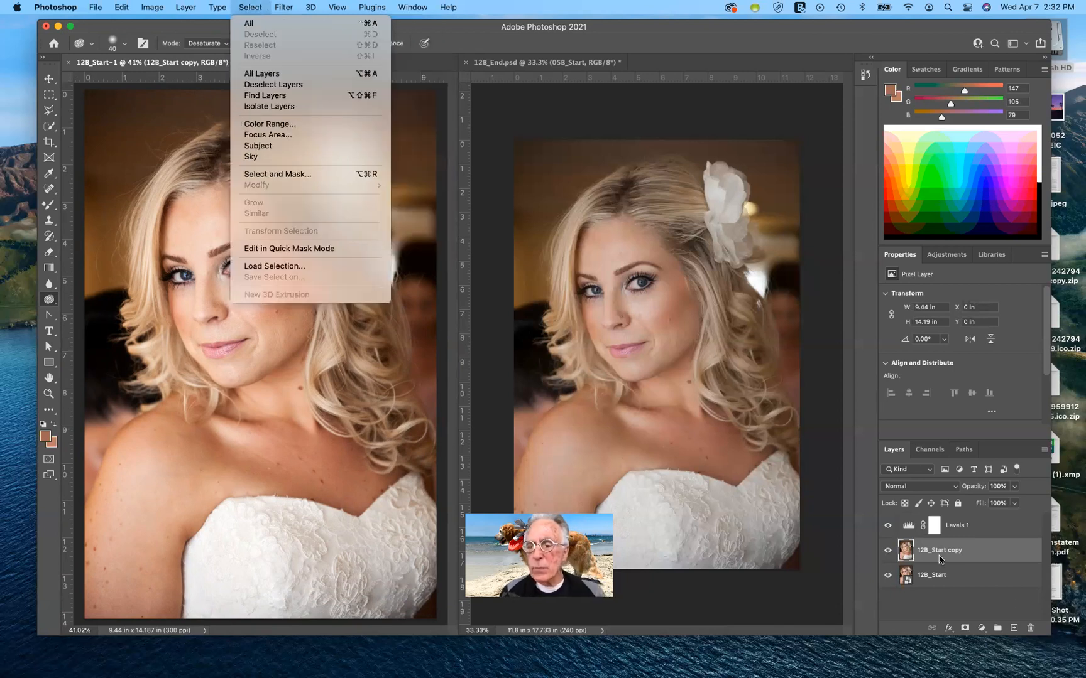
{"action": "key", "text": "Escape"}
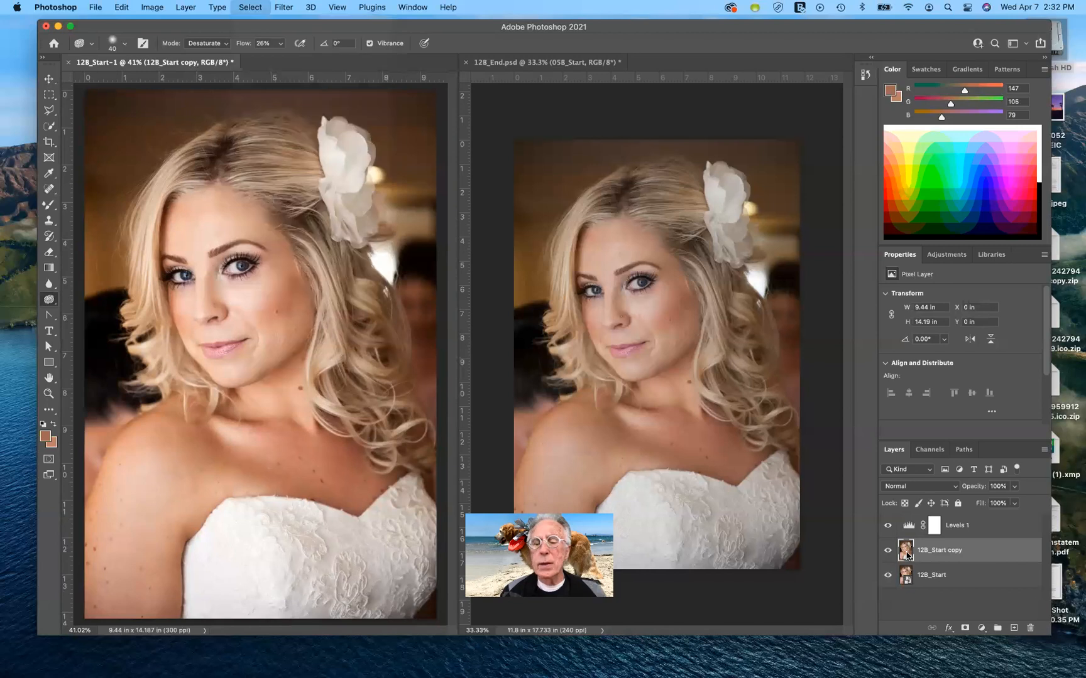
- Select the bride's skin tones on the 12B_Start copy layer with Color Range, using Sampled Colors and a fuzziness of 10
{"action": "left_click", "coordinate": [250, 6]}
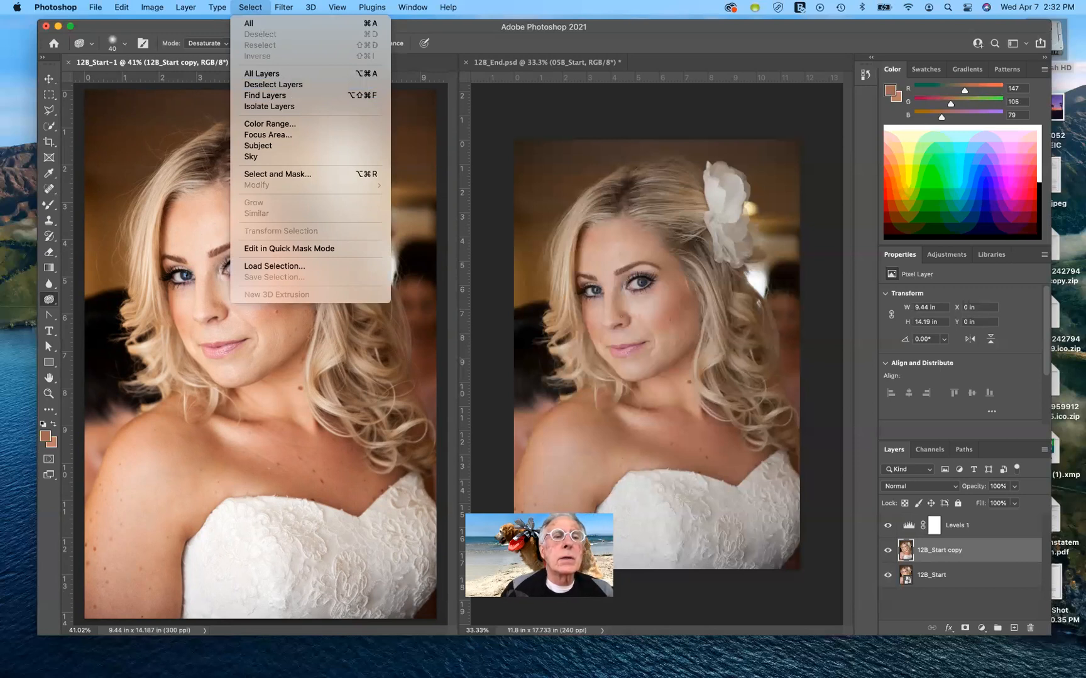
{"action": "left_click", "coordinate": [272, 125]}
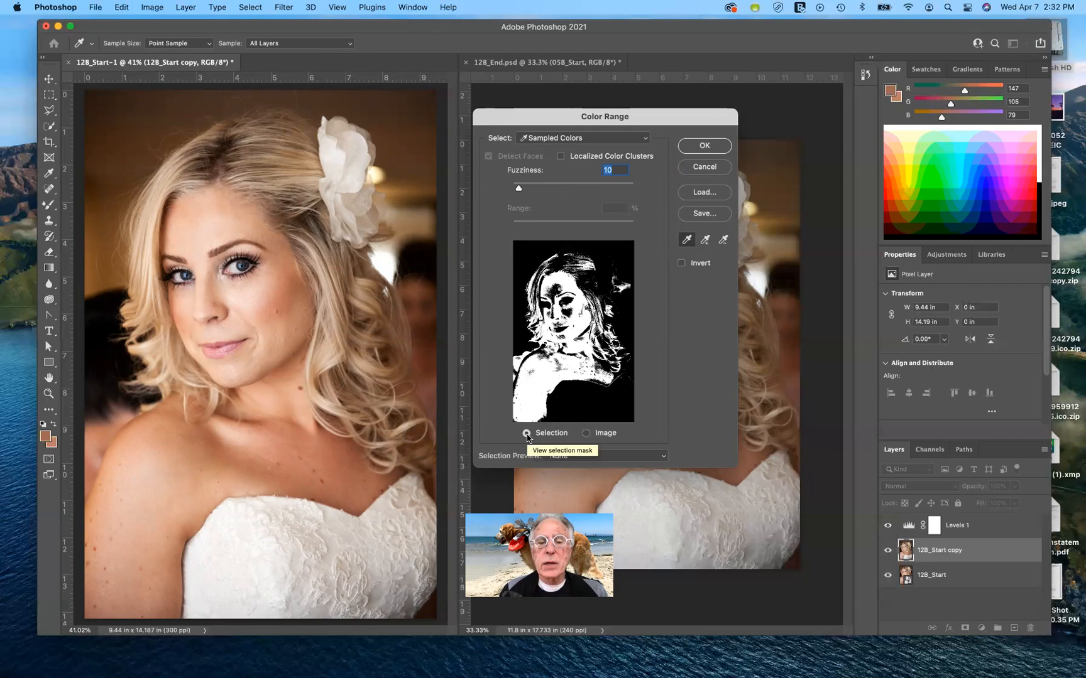
{"action": "left_click", "coordinate": [587, 434]}
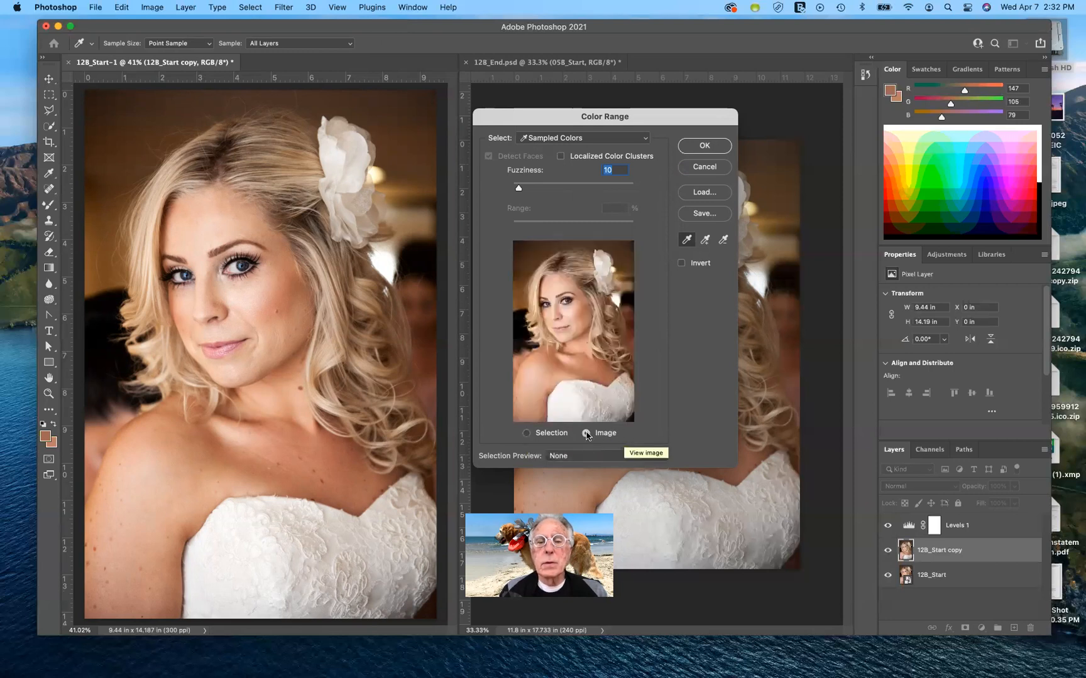
{"action": "left_click", "coordinate": [526, 433]}
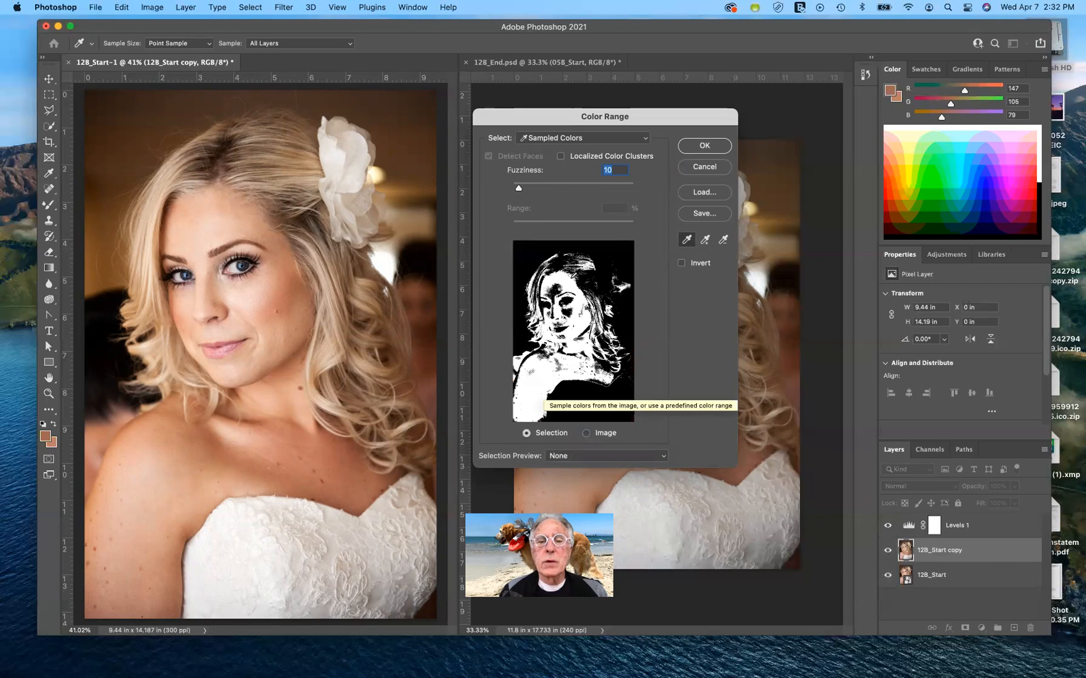
{"action": "left_click", "coordinate": [705, 146]}
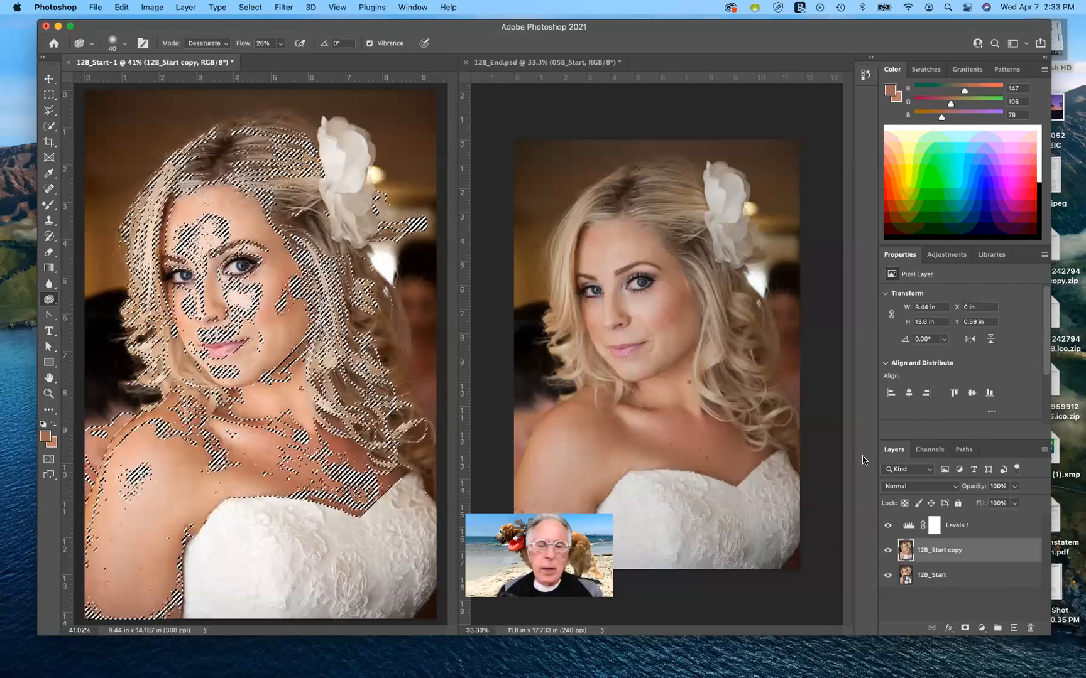
- Add a Curves adjustment layer masked to the skin selection and lift its Red channel very slightly at the midtones
{"action": "left_click", "coordinate": [947, 256]}
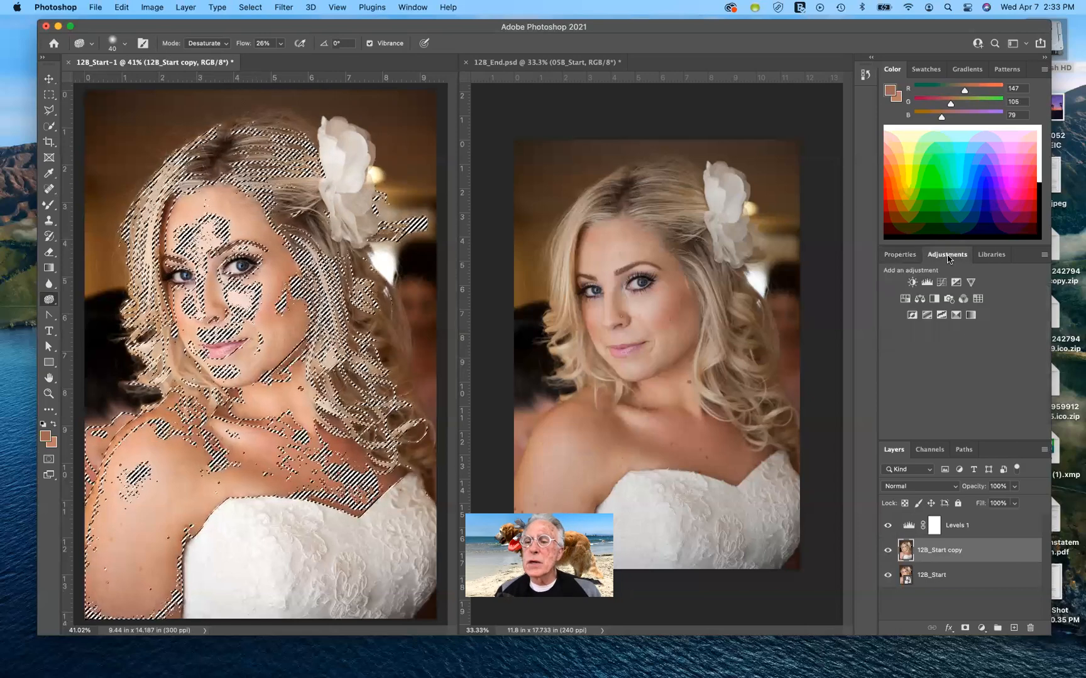
{"action": "left_click", "coordinate": [942, 285]}
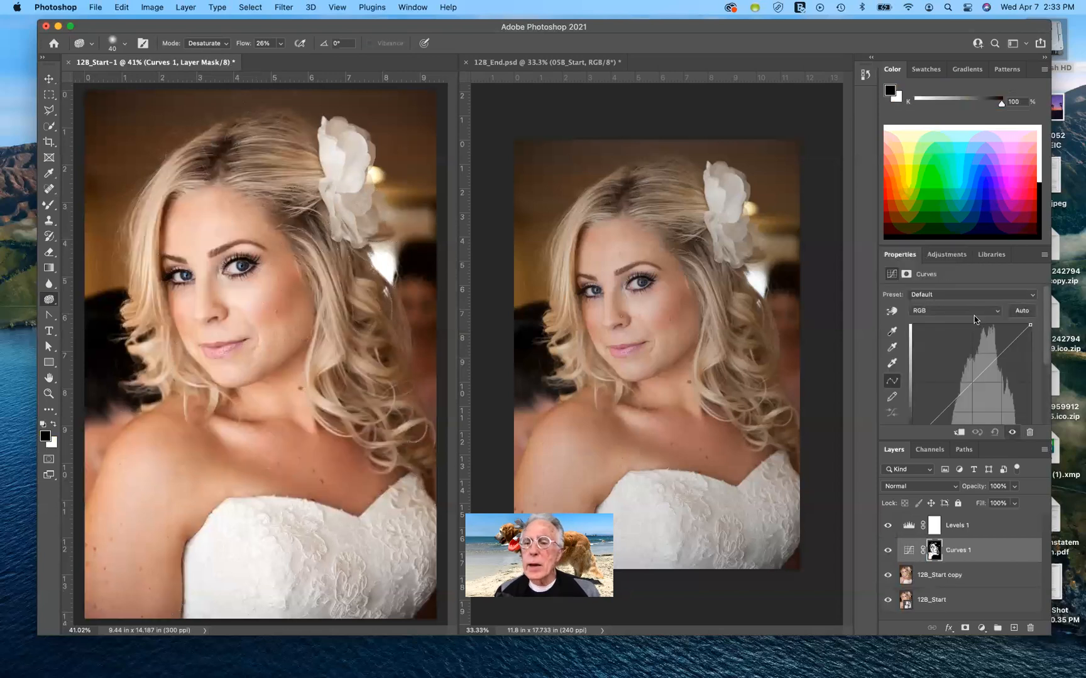
{"action": "left_click", "coordinate": [993, 313]}
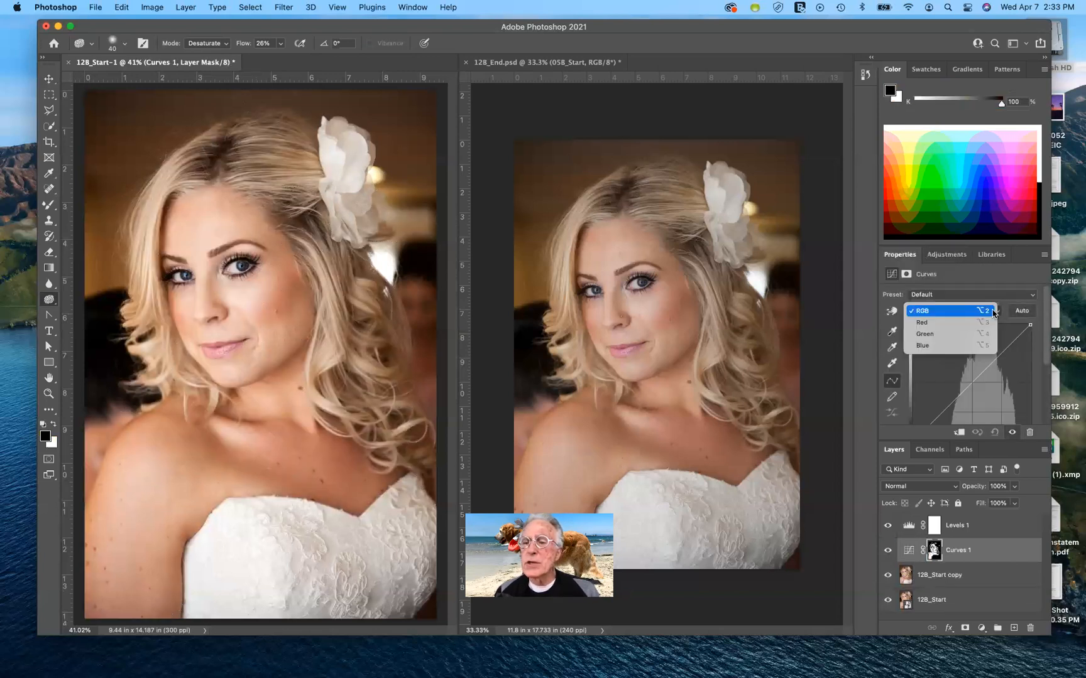
{"action": "left_click", "coordinate": [984, 324]}
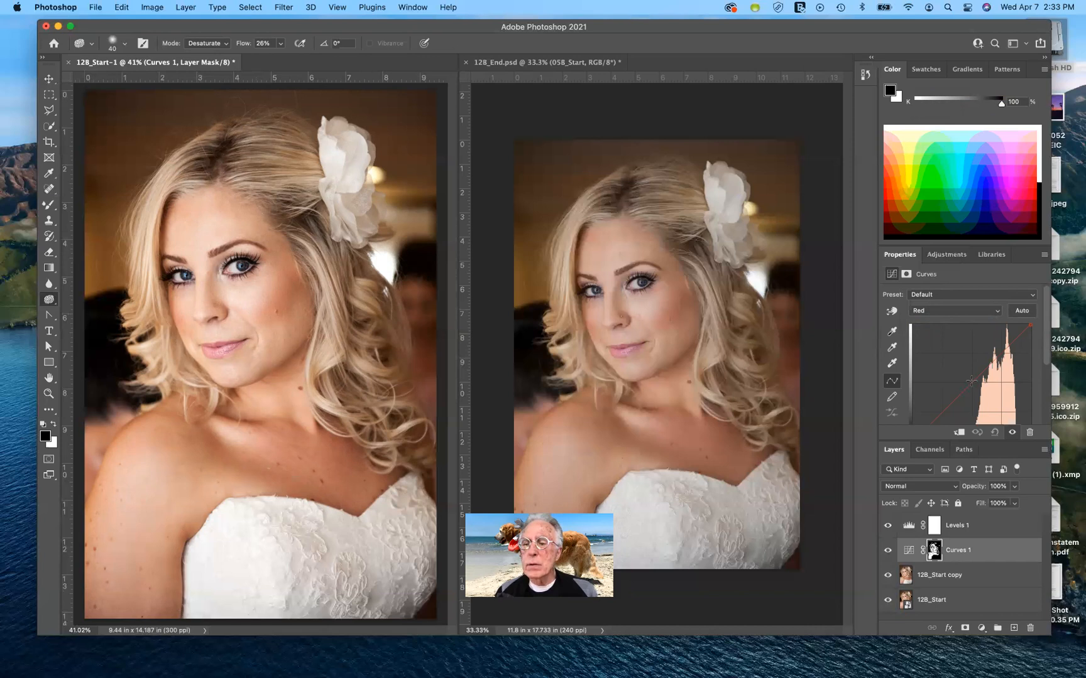
{"action": "left_click_drag", "start_coordinate": [970, 382], "coordinate": [974, 385]}
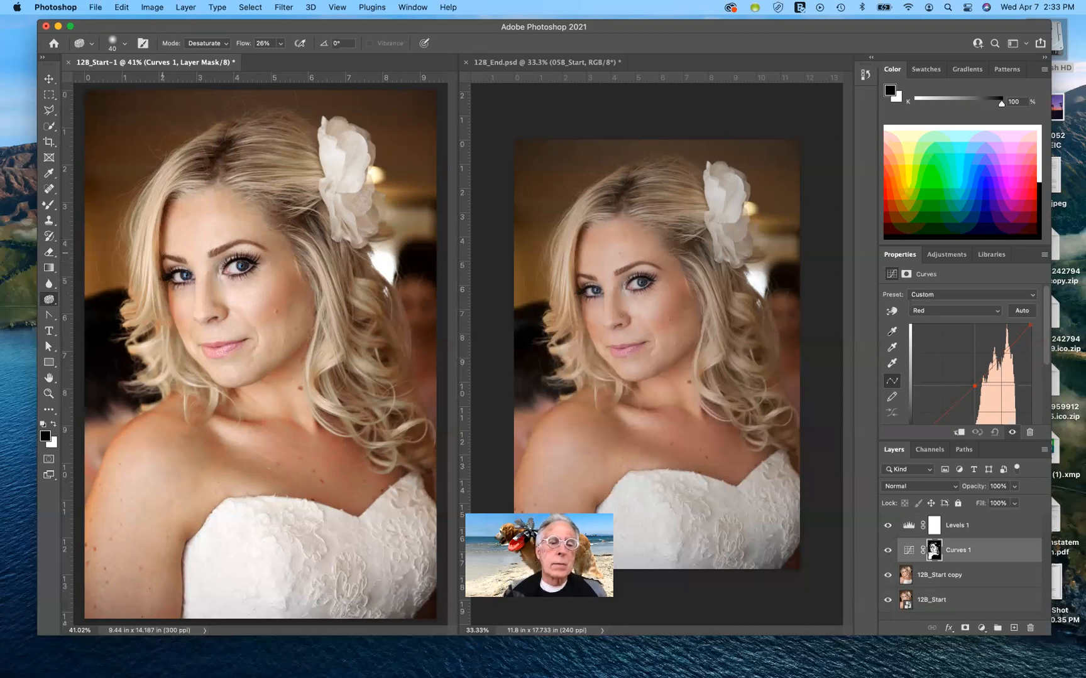
{"action": "left_click_drag", "start_coordinate": [975, 386], "coordinate": [961, 356]}
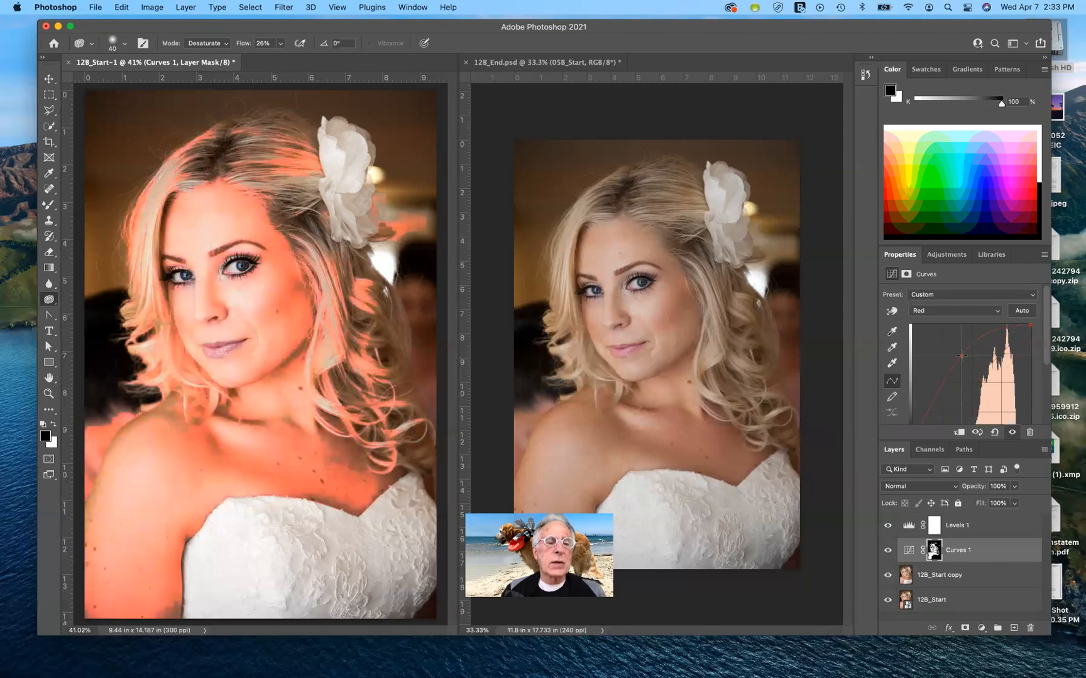
{"action": "left_click_drag", "start_coordinate": [959, 356], "coordinate": [975, 380]}
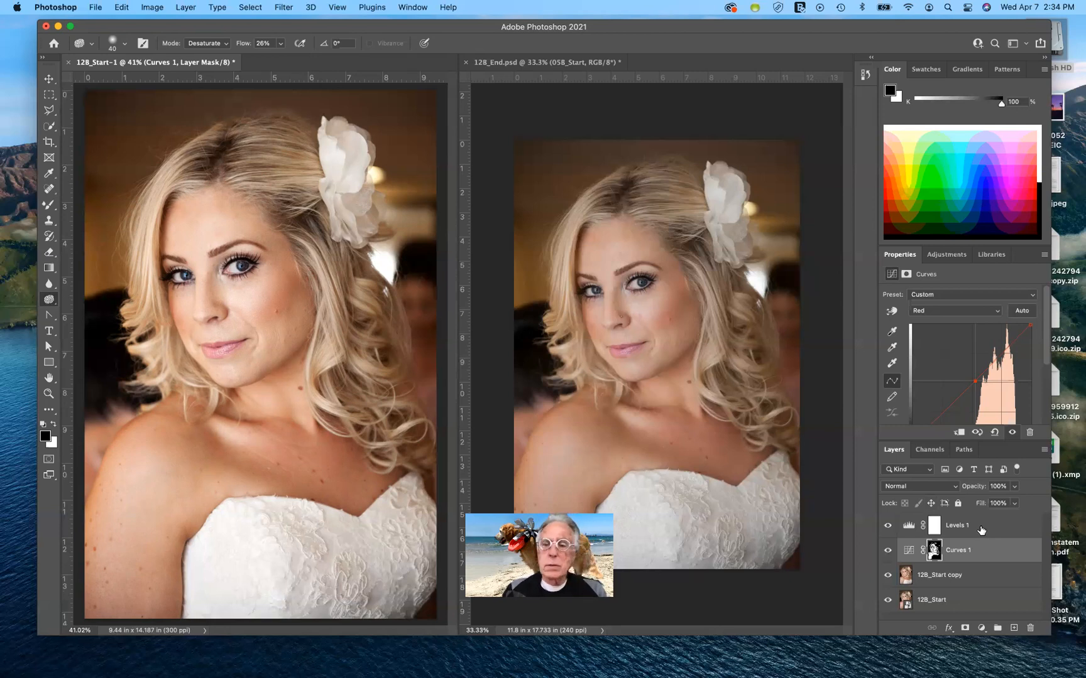
- Rename the 12B_Start copy layer as corrections
{"action": "left_click", "coordinate": [907, 581]}
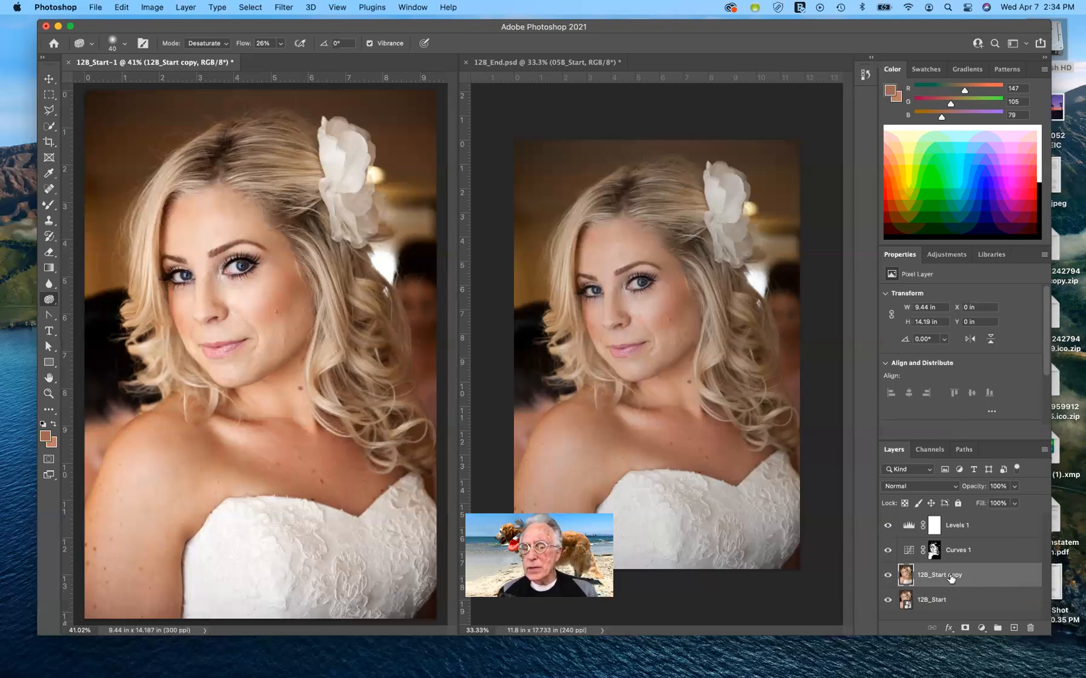
{"action": "double_click", "coordinate": [945, 574]}
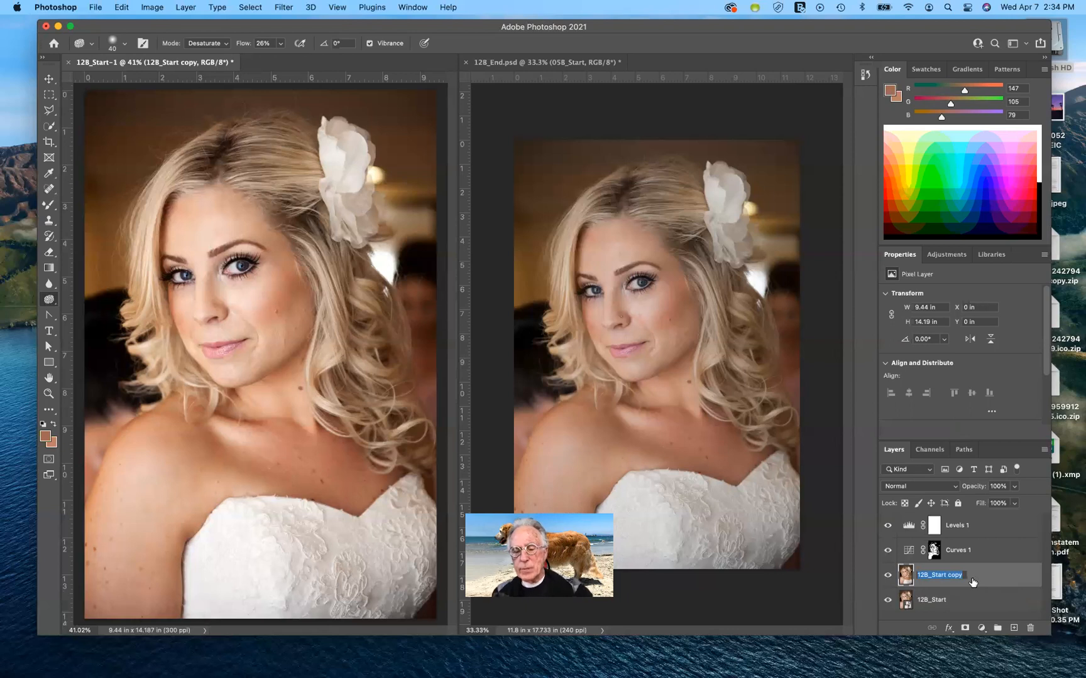
{"action": "type", "text": "co"}
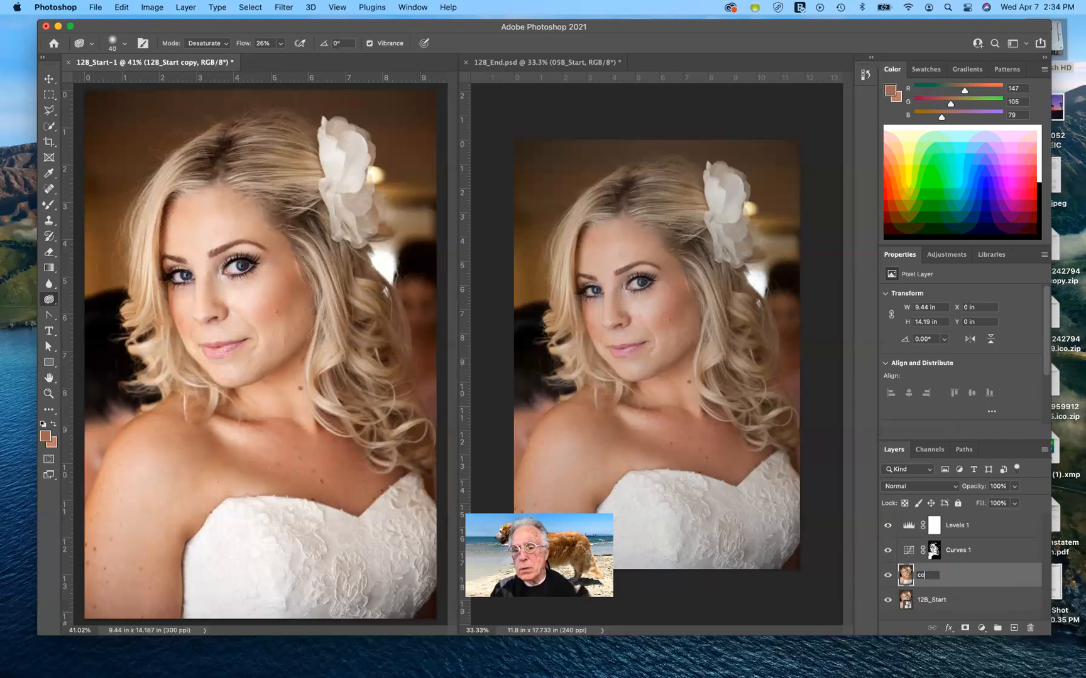
{"action": "type", "text": "rrections"}
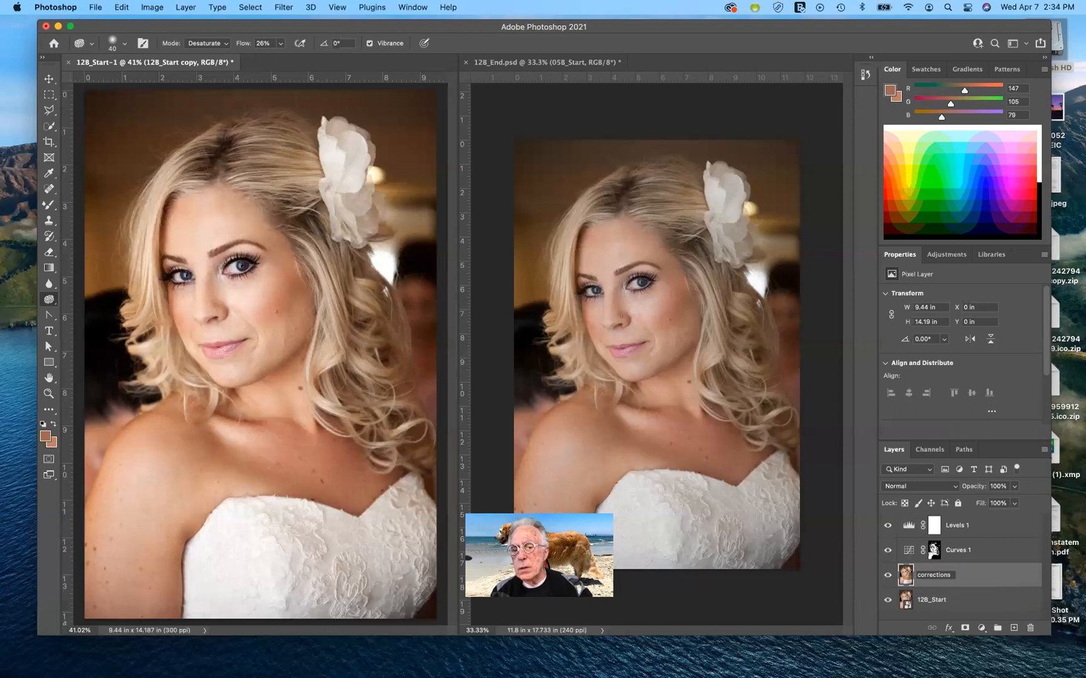
{"action": "left_click", "coordinate": [1004, 583]}
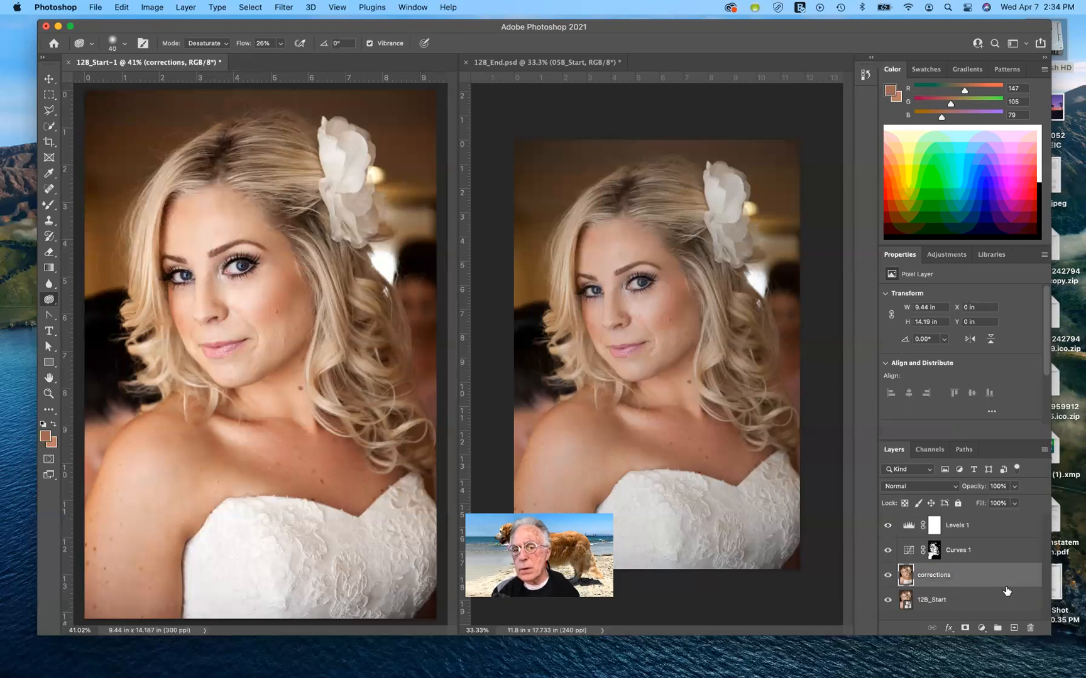
- Compare the portrait with and without the corrections layer
{"action": "left_click", "coordinate": [889, 579]}
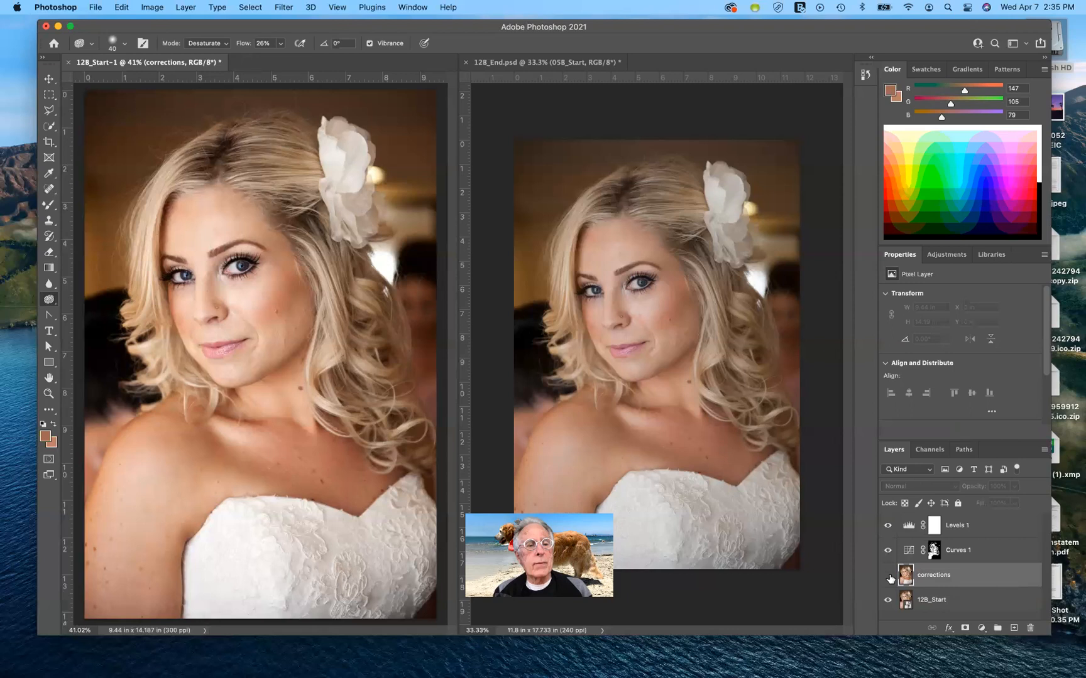
{"action": "left_click", "coordinate": [889, 579]}
{"action": "left_click", "coordinate": [890, 579]}
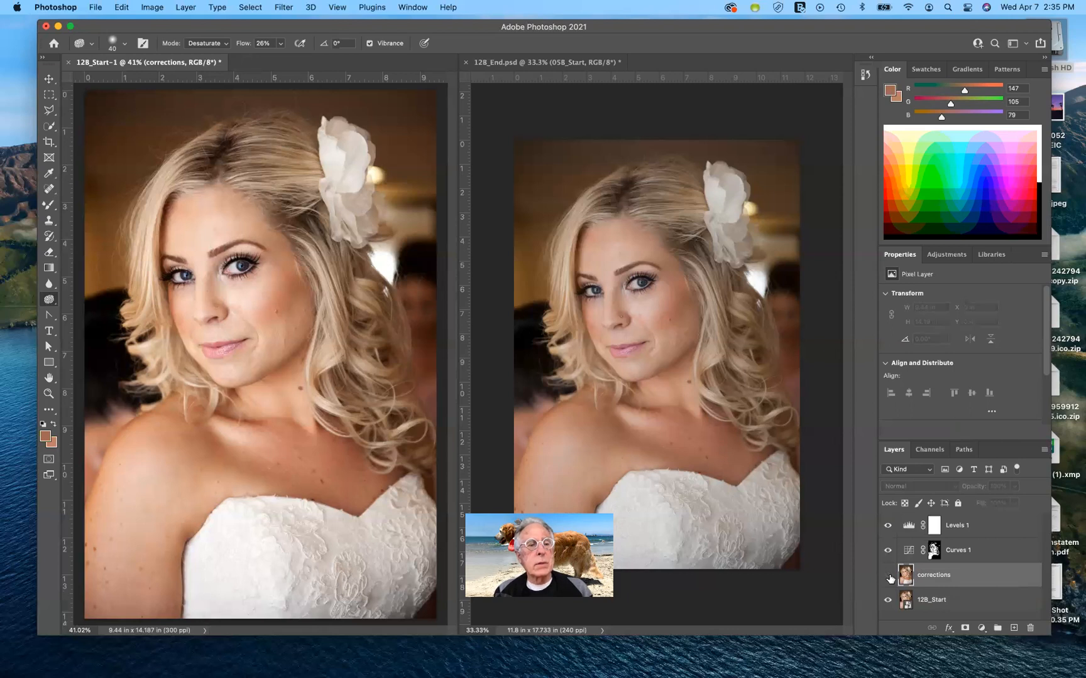
{"action": "left_click", "coordinate": [889, 578]}
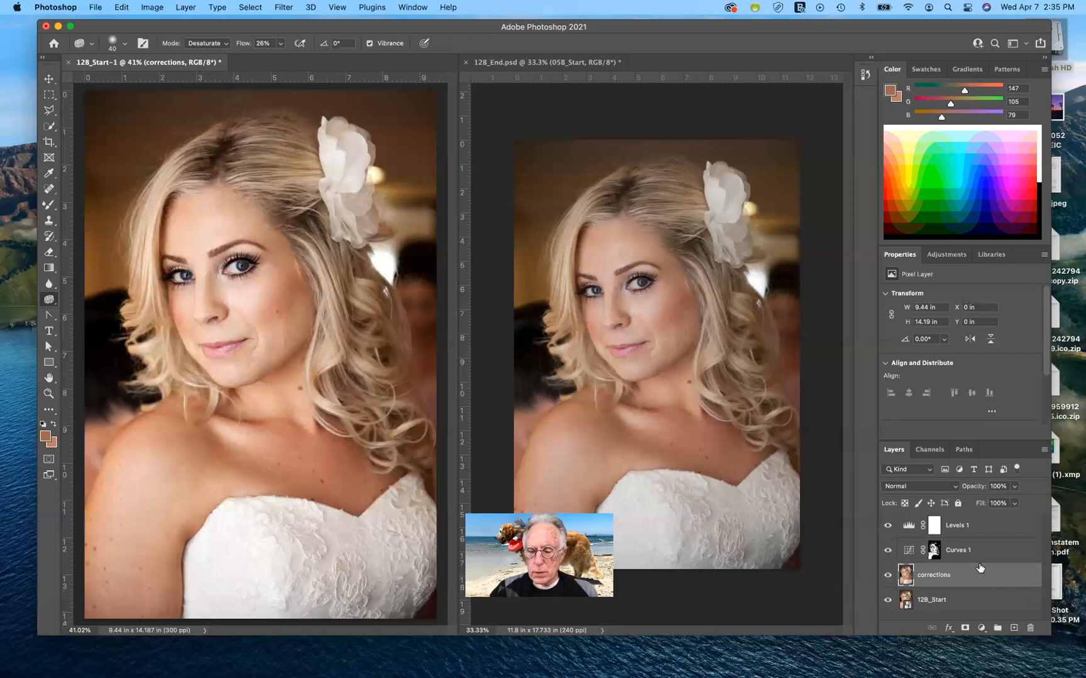
- Duplicate the corrections layer and apply Surface Blur to the copy with a radius of 5 pixels and a threshold of 10 levels
{"action": "key", "text": "super+j"}
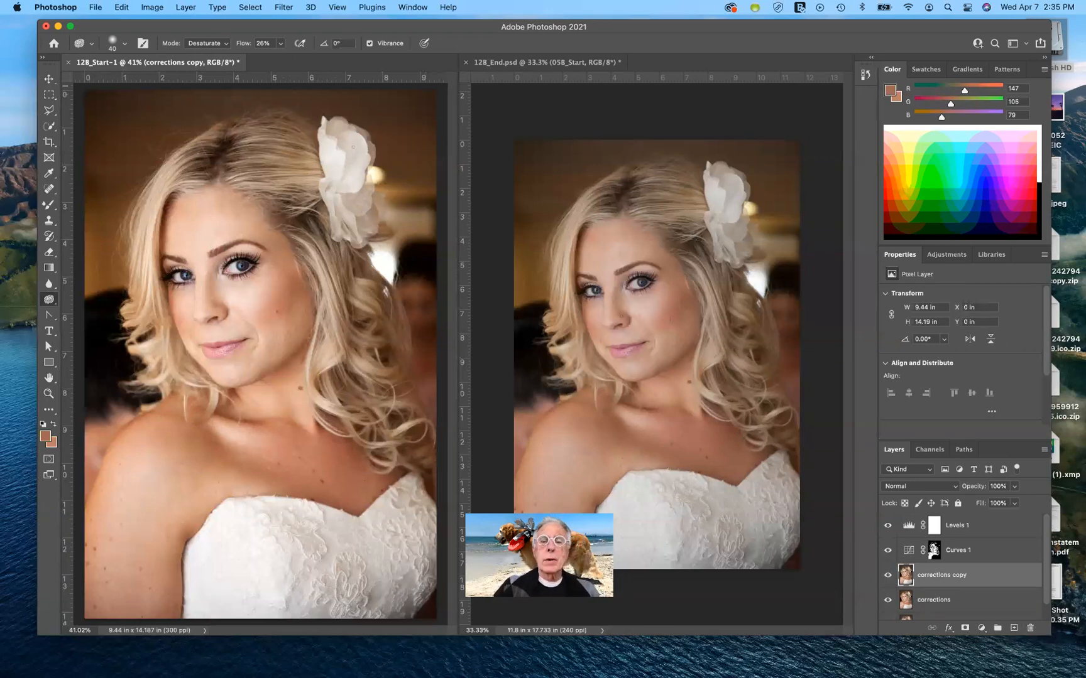
{"action": "left_click", "coordinate": [283, 8]}
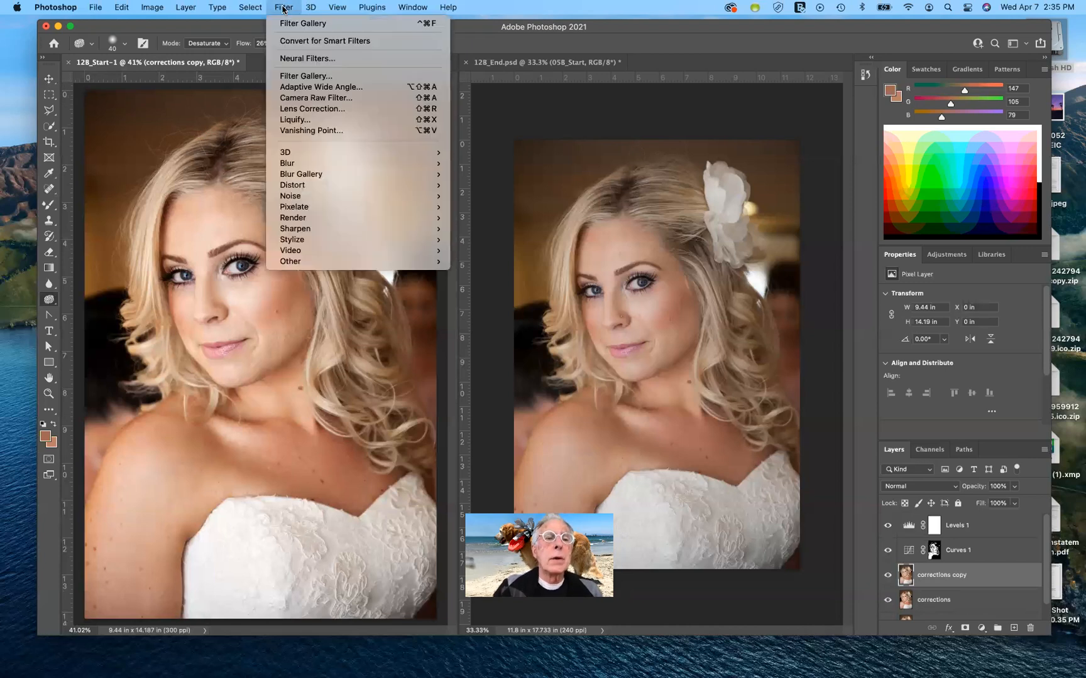
{"action": "mouse_move", "coordinate": [330, 163]}
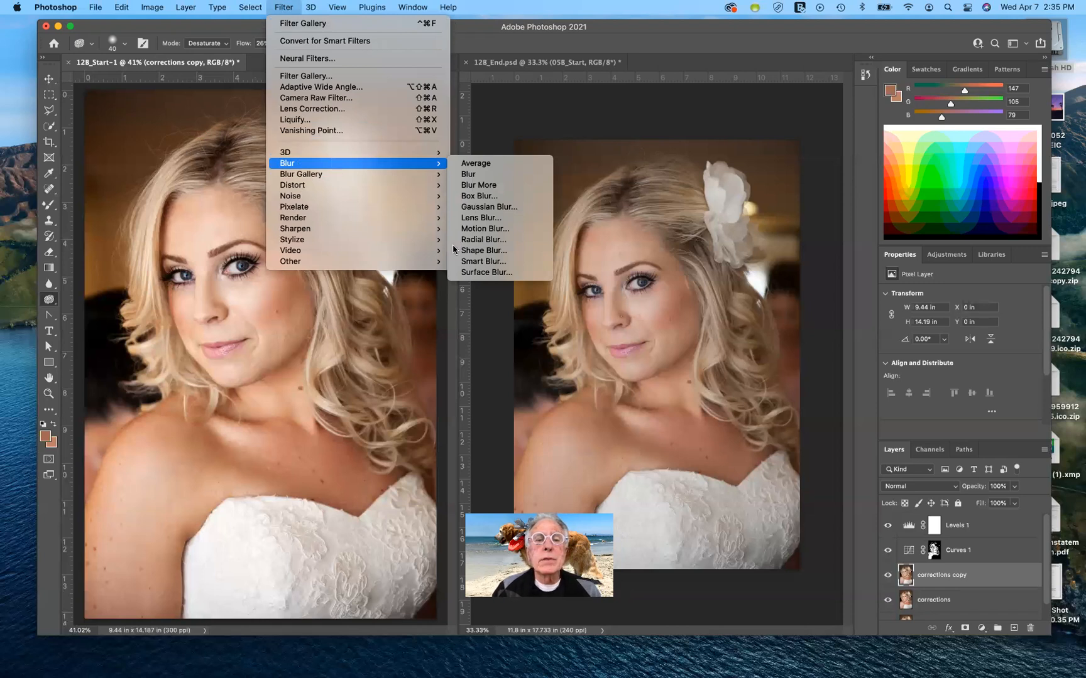
{"action": "left_click", "coordinate": [510, 275]}
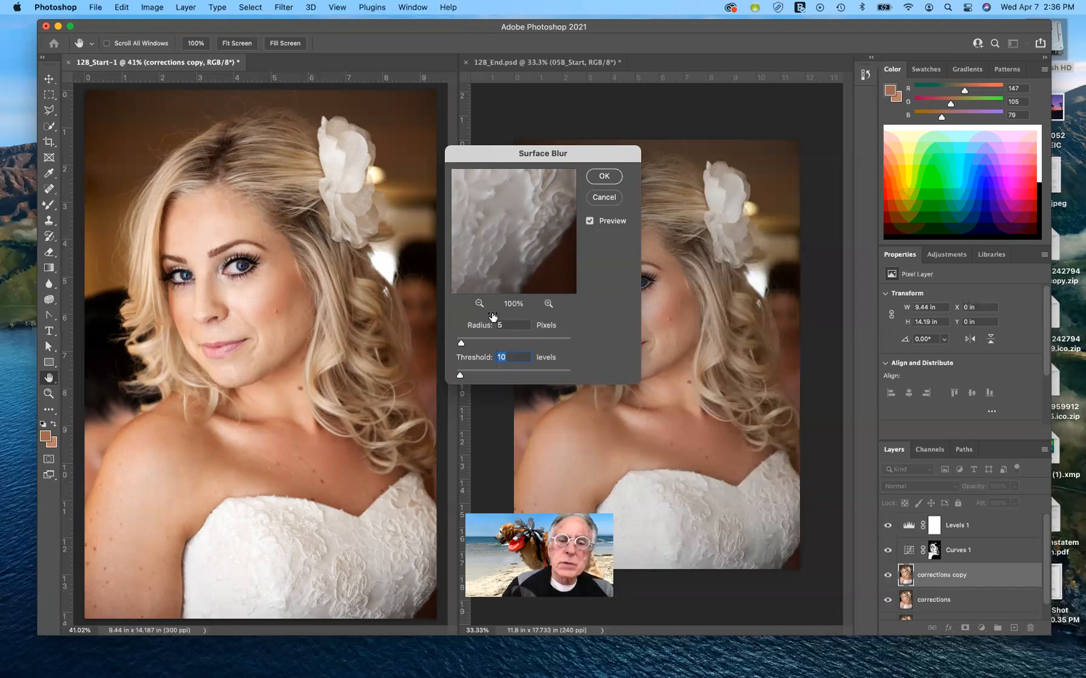
{"action": "left_click", "coordinate": [604, 177]}
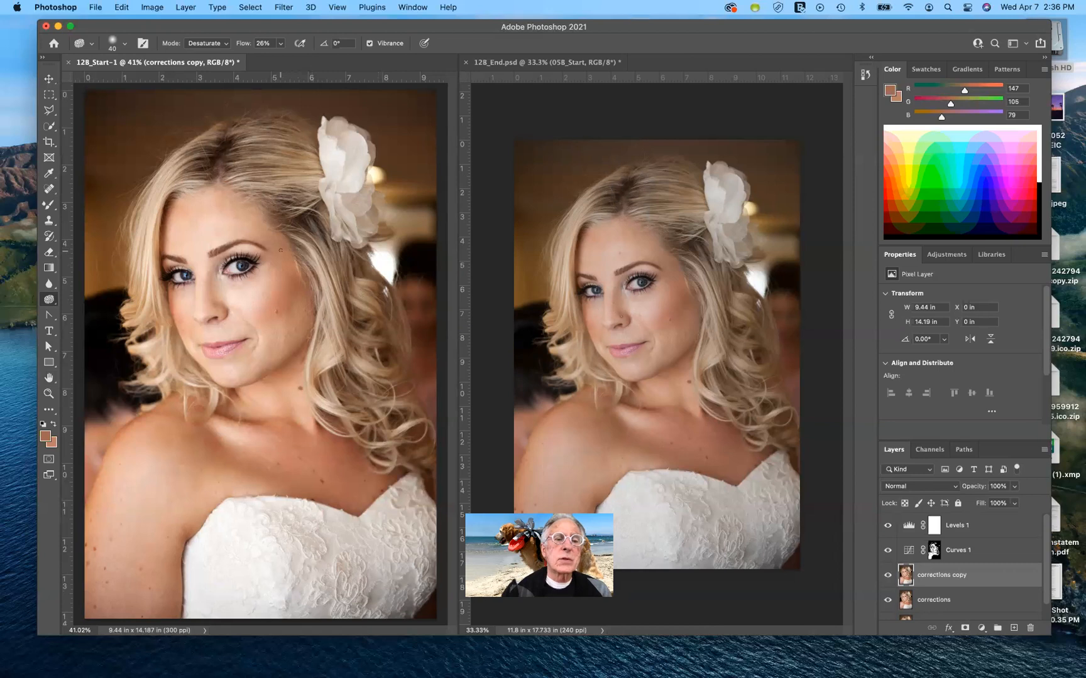
- Compare the bride's skin with and without the blurred corrections copy layer, both in the full portrait and close up on the face
{"action": "left_click", "coordinate": [887, 577]}
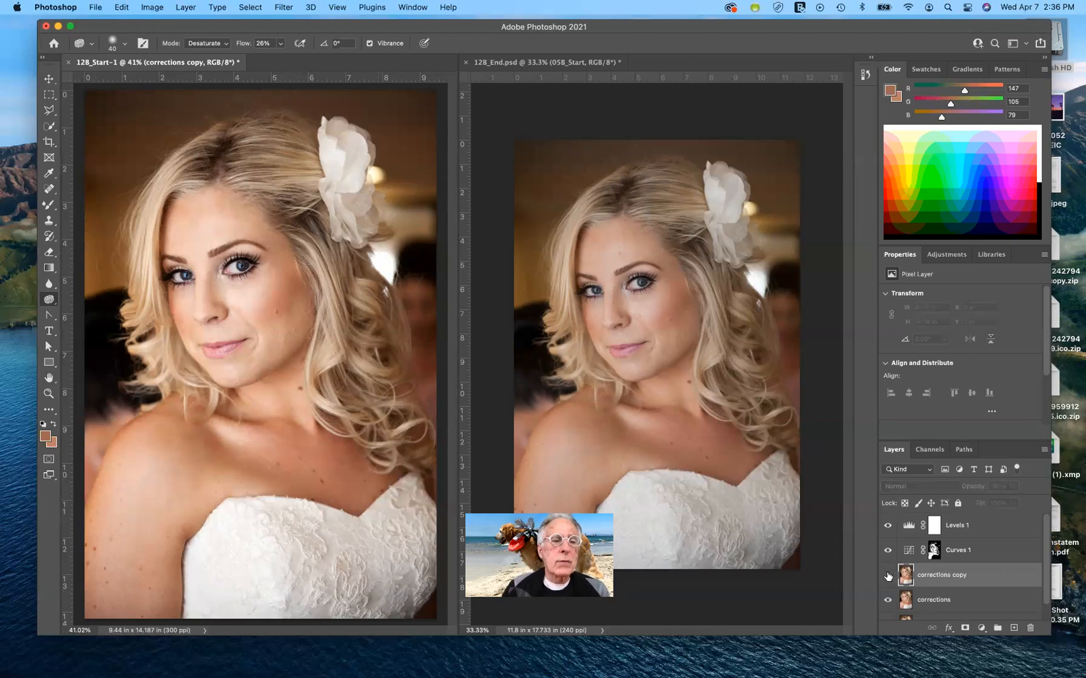
{"action": "left_click", "coordinate": [888, 576]}
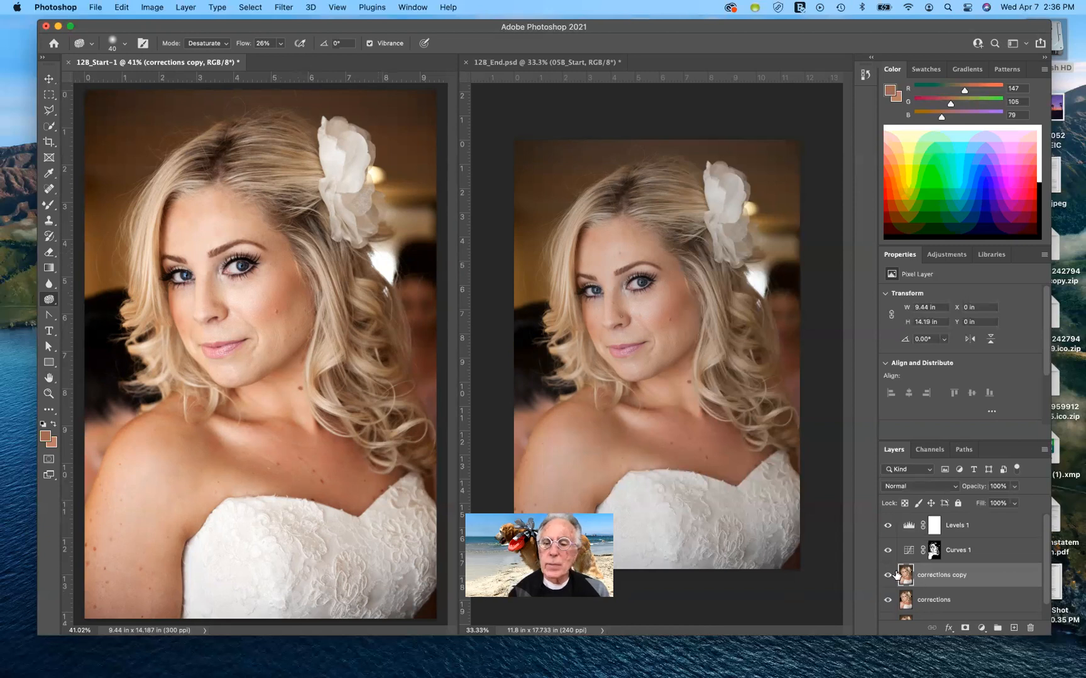
{"action": "left_click", "coordinate": [887, 577]}
{"action": "left_click", "coordinate": [887, 573]}
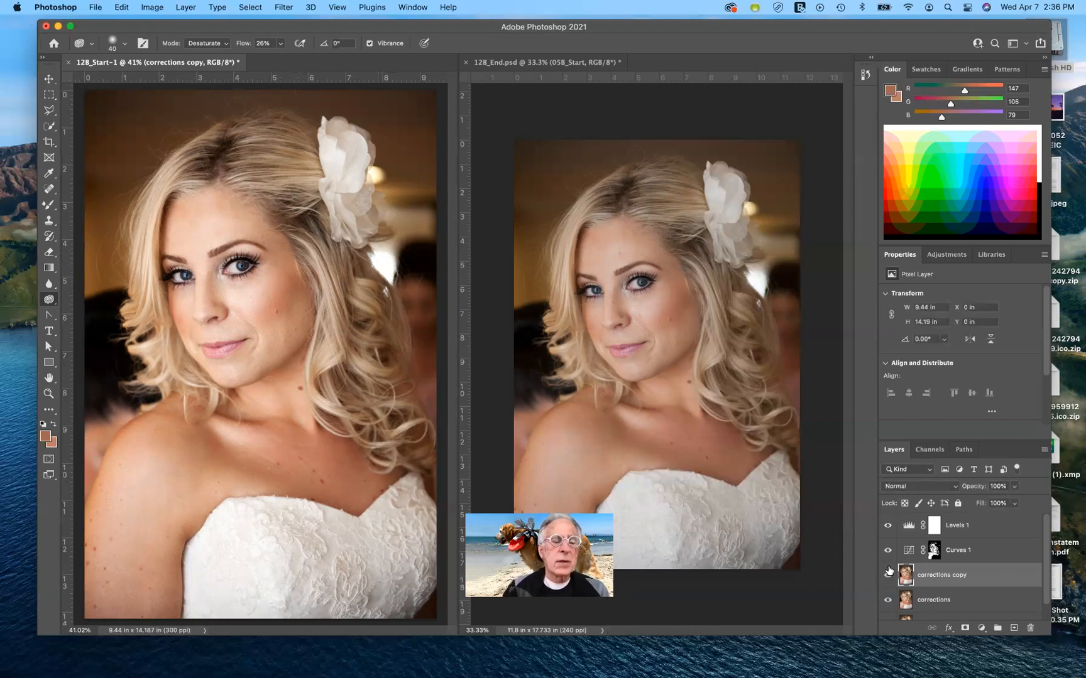
{"action": "key", "text": "super+plus"}
{"action": "key", "text": "super+plus"}
{"action": "key", "text": "super+plus"}
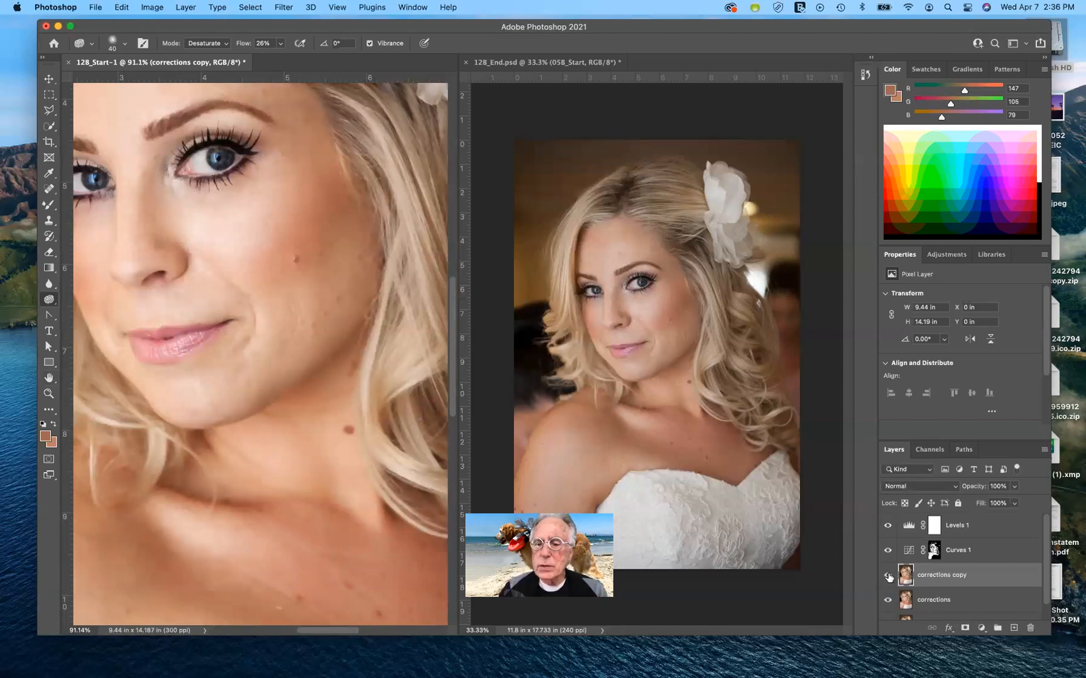
{"action": "left_click", "coordinate": [887, 577]}
{"action": "left_click", "coordinate": [887, 577]}
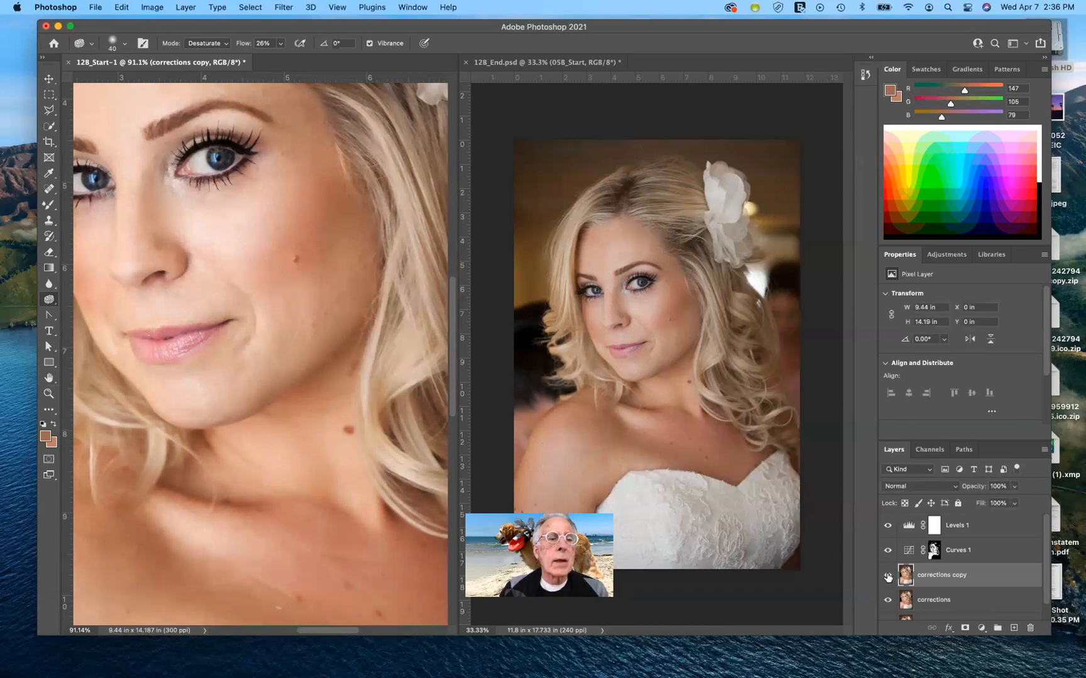
{"action": "left_click", "coordinate": [888, 577]}
{"action": "left_click", "coordinate": [887, 577]}
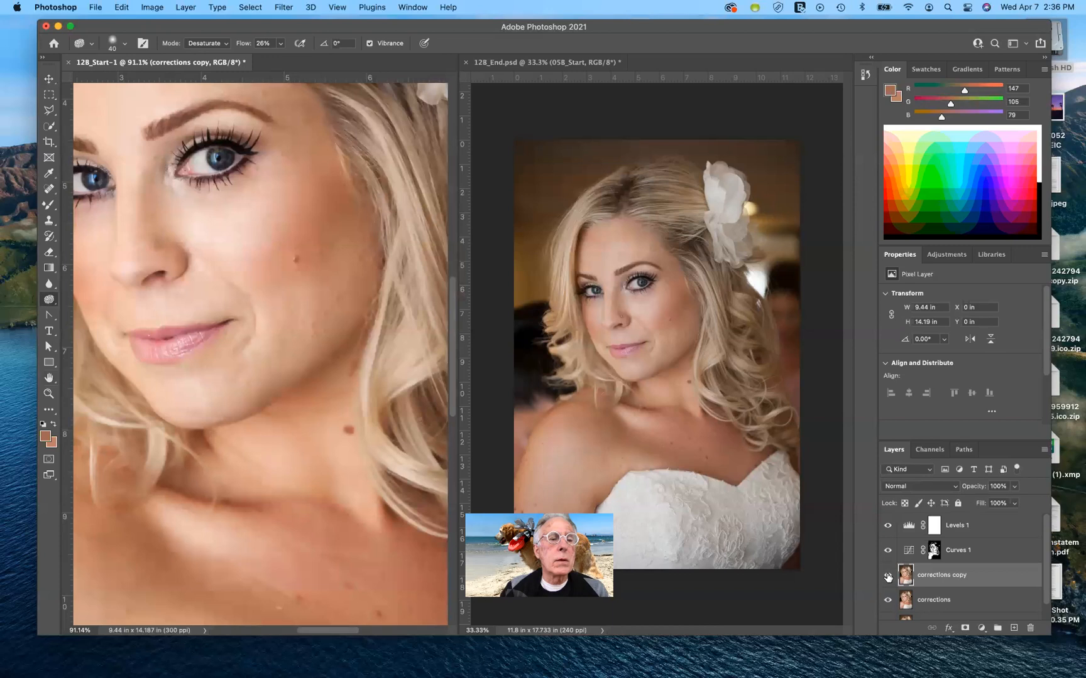
{"action": "left_click", "coordinate": [888, 577]}
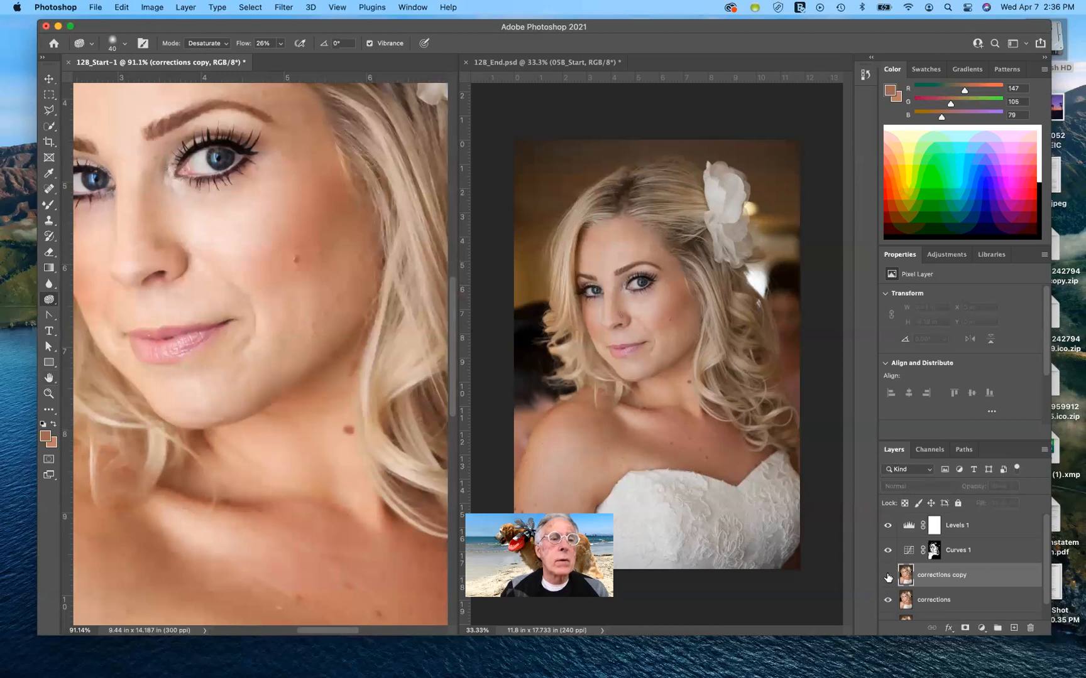
{"action": "left_click", "coordinate": [887, 577]}
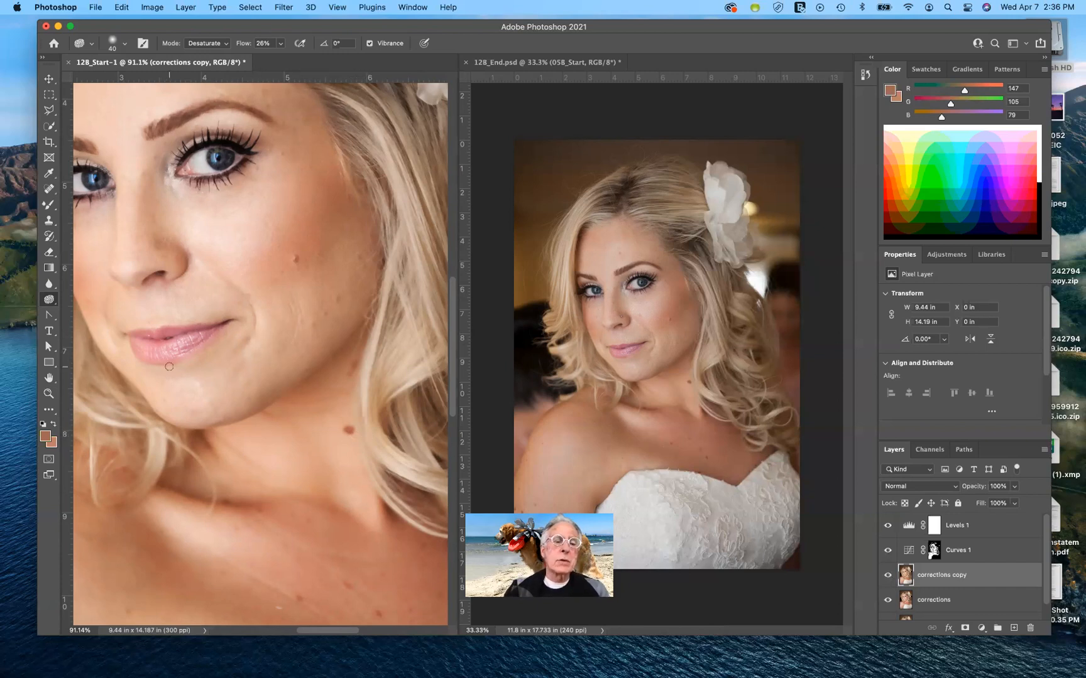
- Reduce the opacity of the blurred corrections copy layer to 40%
{"action": "scroll", "coordinate": [169, 366], "scroll_direction": "left", "scroll_amount": 3}
{"action": "scroll", "coordinate": [169, 366], "scroll_direction": "up", "scroll_amount": 2}
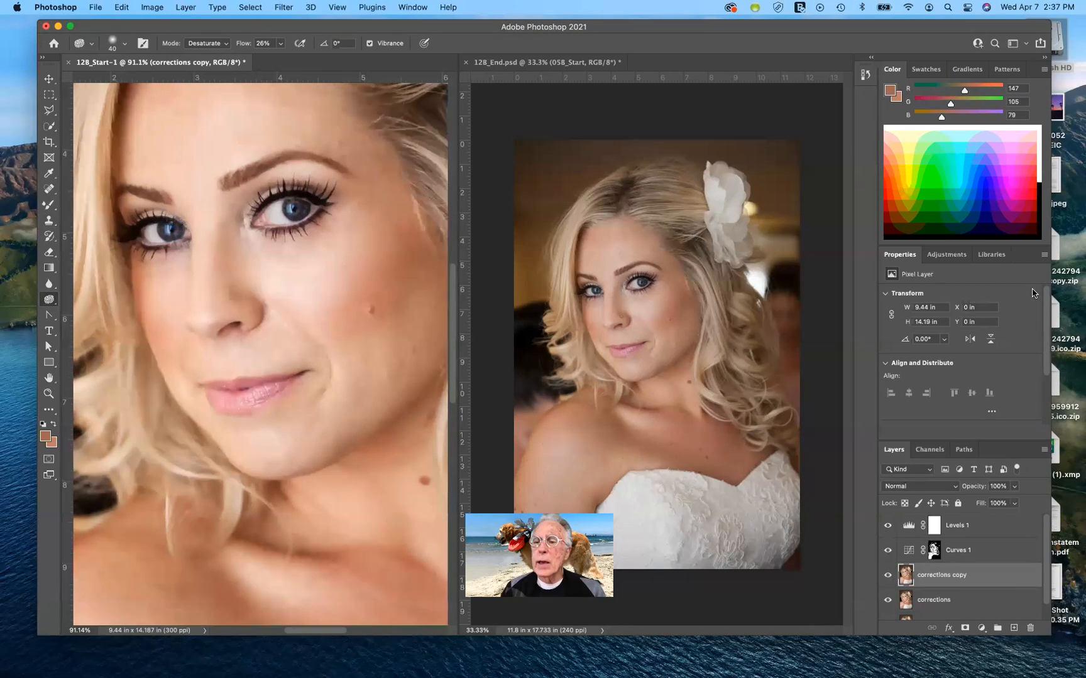
{"action": "left_click", "coordinate": [1014, 490]}
{"action": "left_click_drag", "start_coordinate": [1015, 500], "coordinate": [981, 500]}
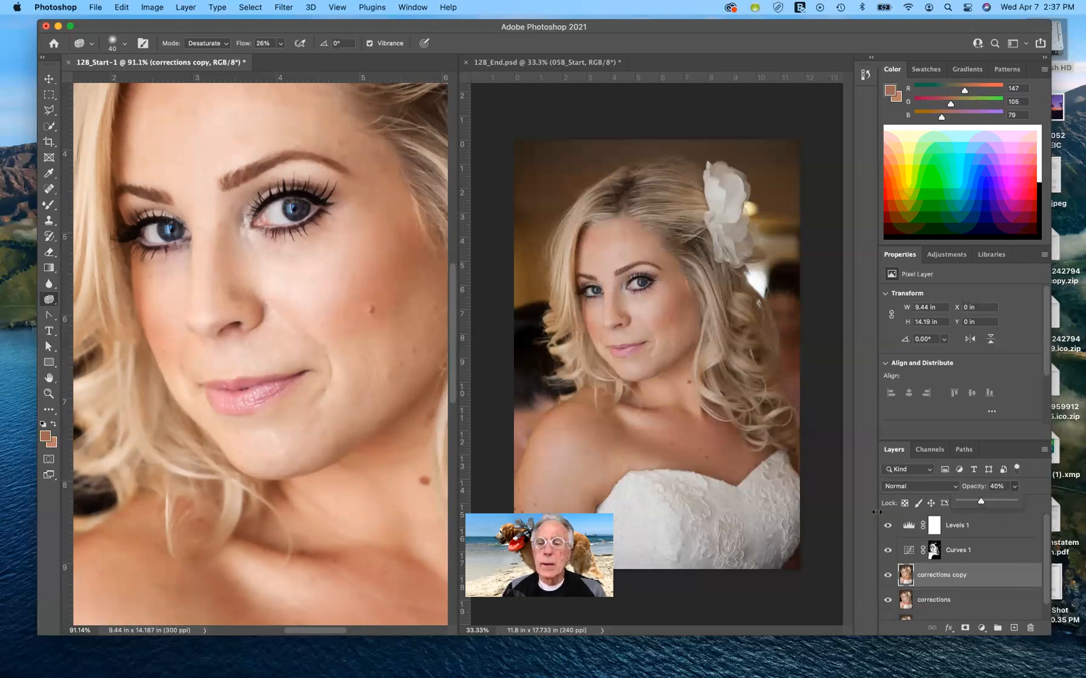
{"action": "left_click_drag", "start_coordinate": [980, 501], "coordinate": [920, 501]}
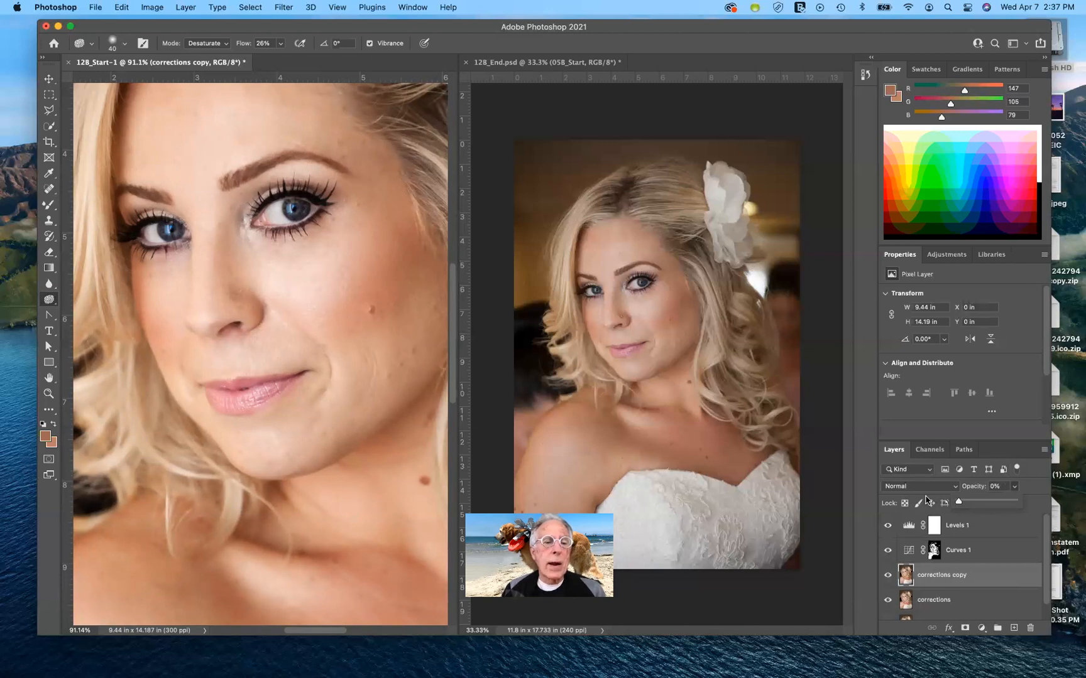
{"action": "left_click_drag", "start_coordinate": [958, 501], "coordinate": [982, 506]}
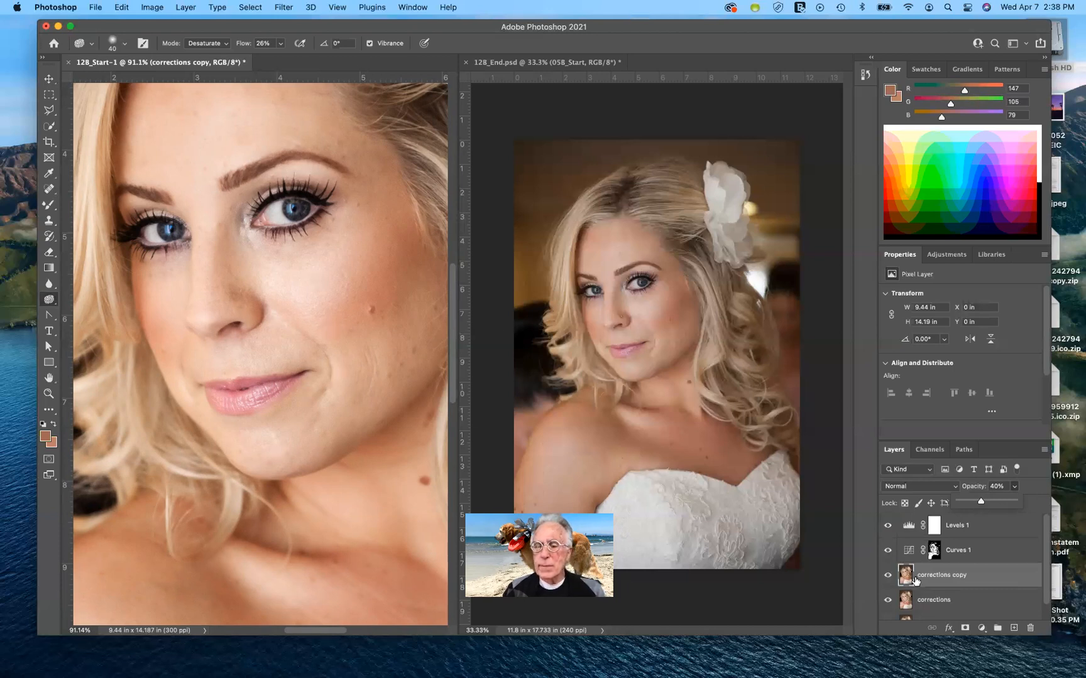
- With the corrections copy hidden, dodge highlights near the bride's eye on the corrections layer at 10% exposure, then show the copy again
{"action": "left_click", "coordinate": [887, 575]}
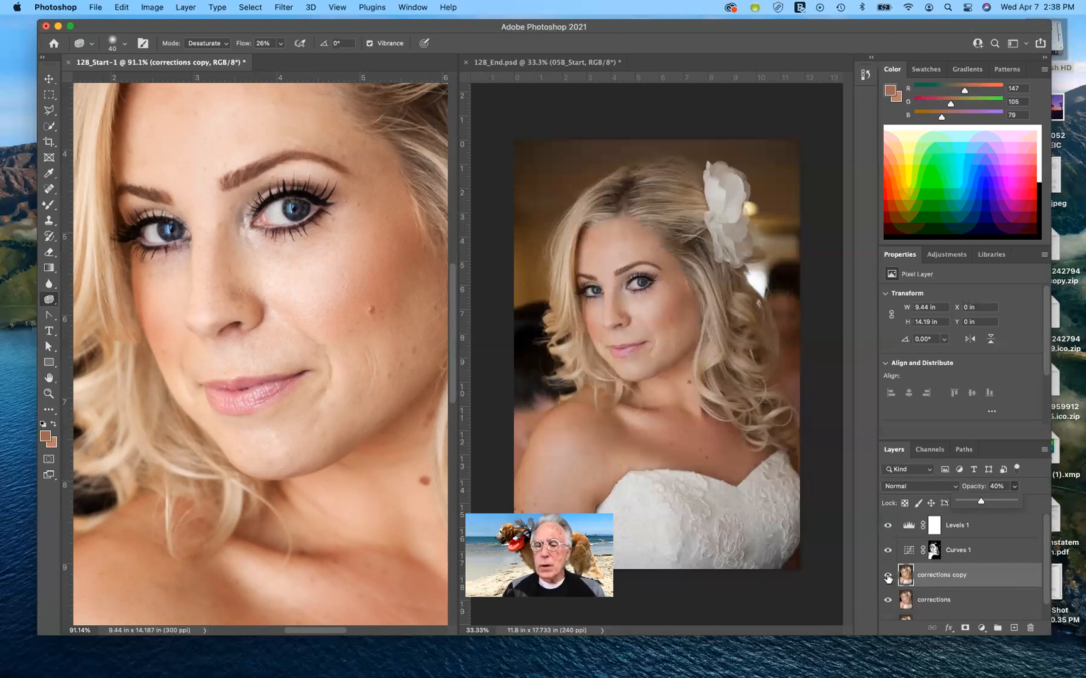
{"action": "left_click", "coordinate": [912, 601]}
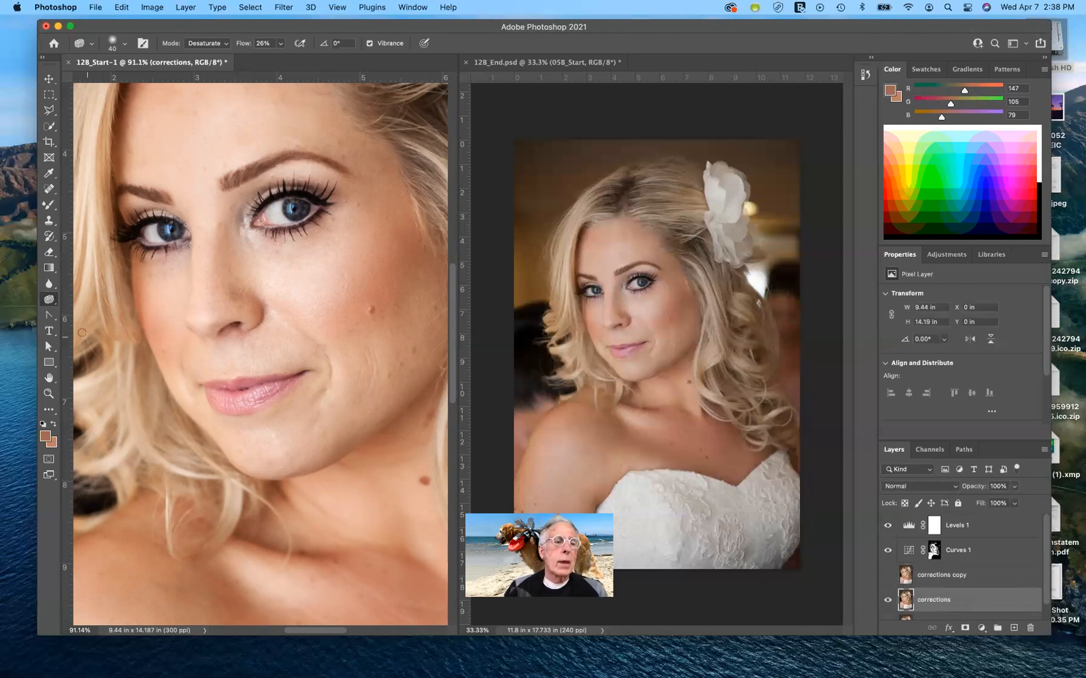
{"action": "left_click", "coordinate": [51, 302]}
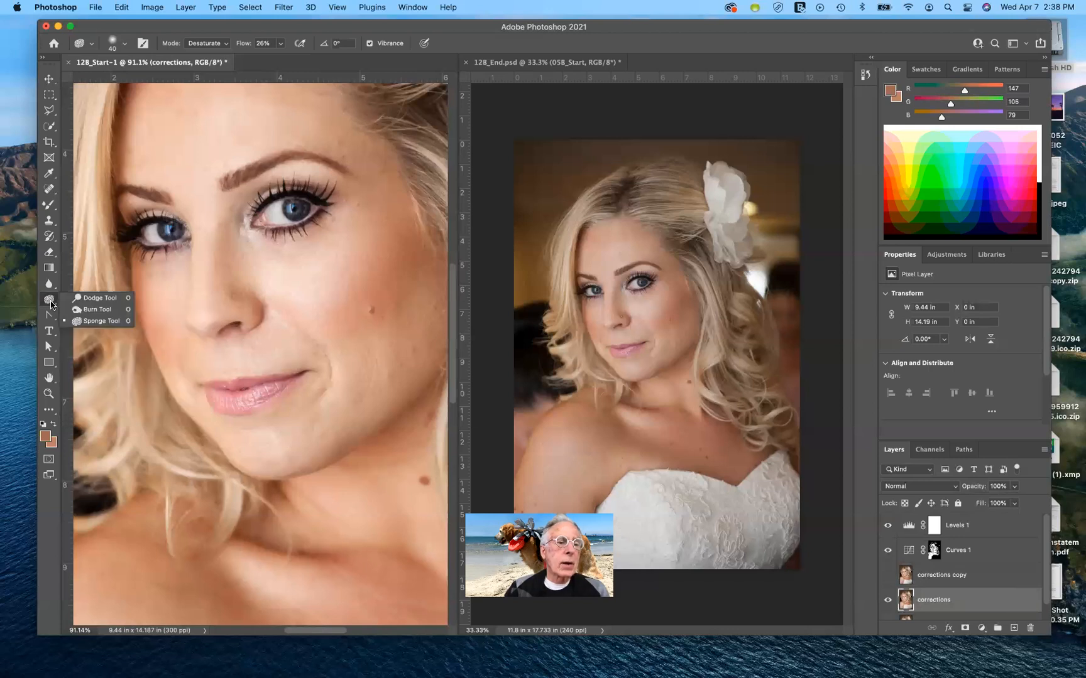
{"action": "left_click", "coordinate": [88, 298]}
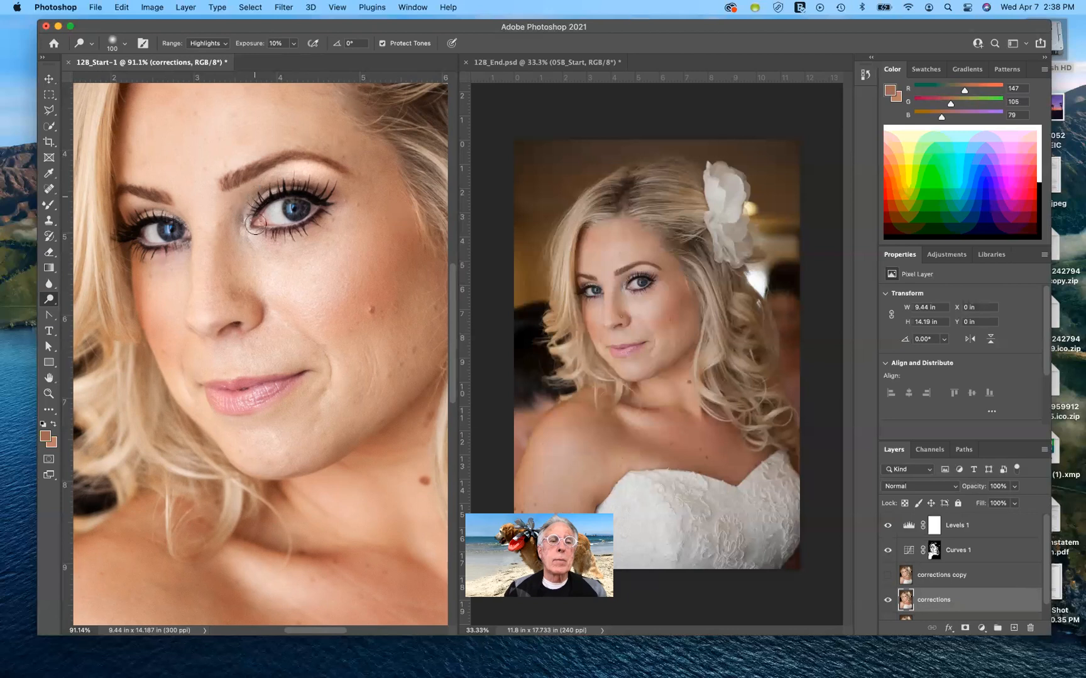
{"action": "left_click", "coordinate": [888, 575]}
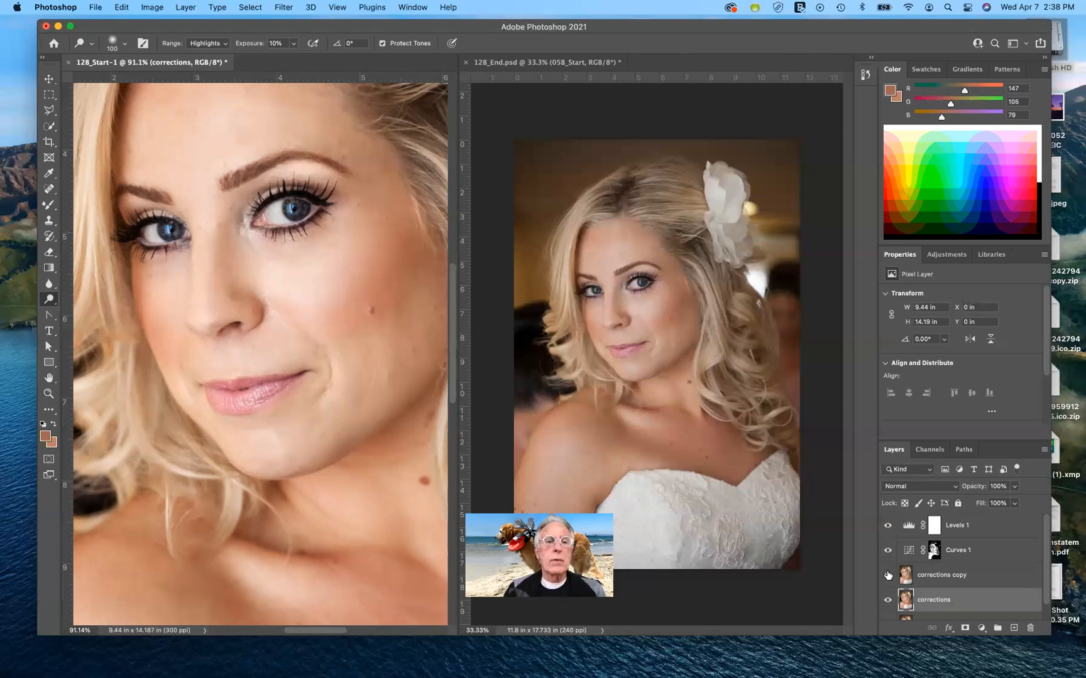
{"action": "left_click", "coordinate": [888, 576]}
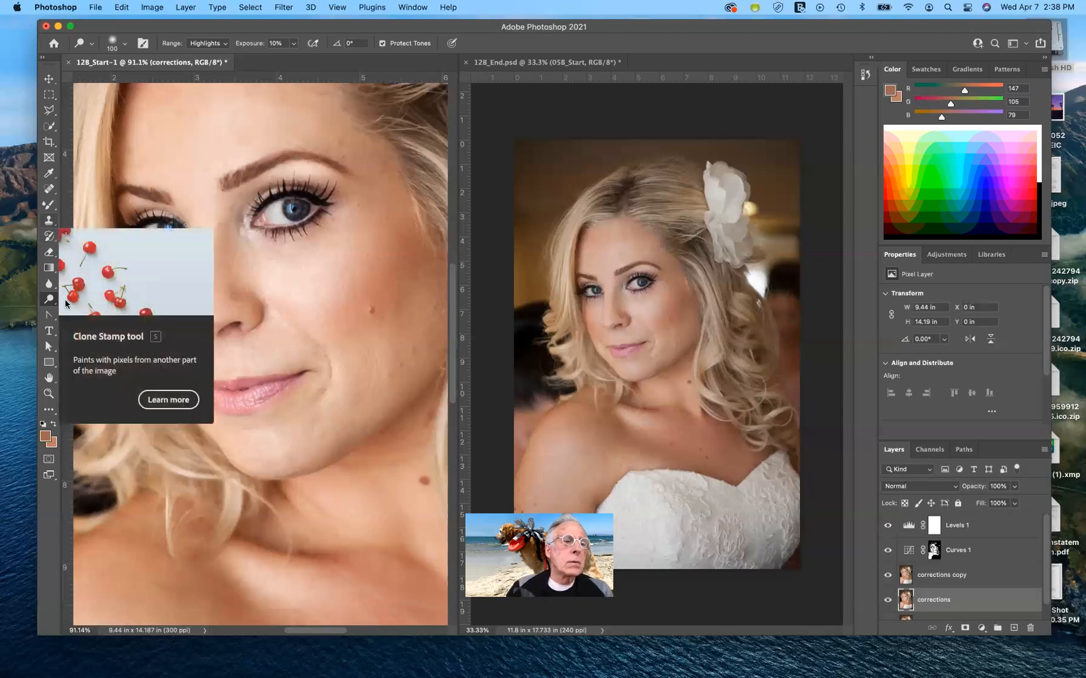
- Set up the Eraser with a 54 px hard round brush at 90% opacity
{"action": "left_click", "coordinate": [50, 253]}
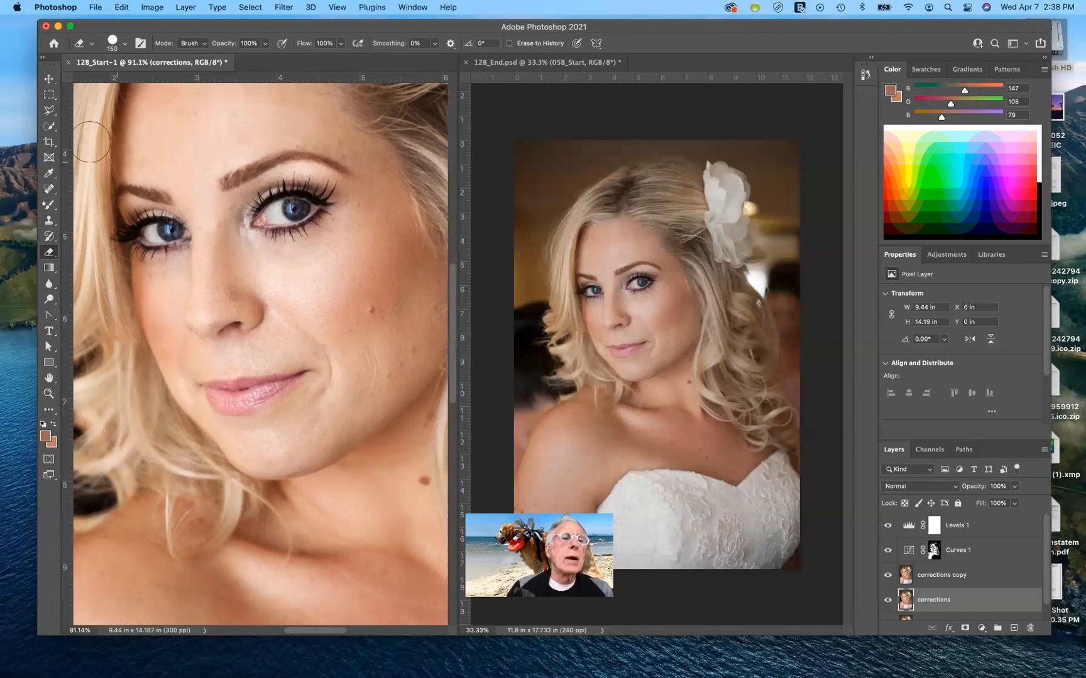
{"action": "left_click", "coordinate": [115, 42]}
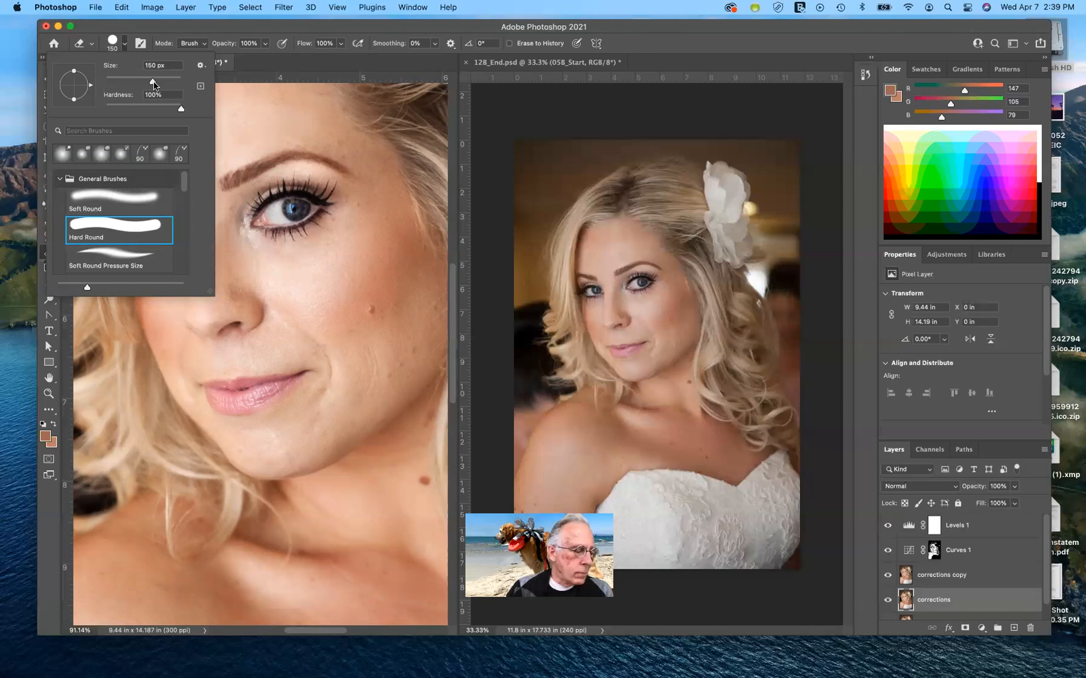
{"action": "left_click_drag", "start_coordinate": [153, 85], "coordinate": [125, 81]}
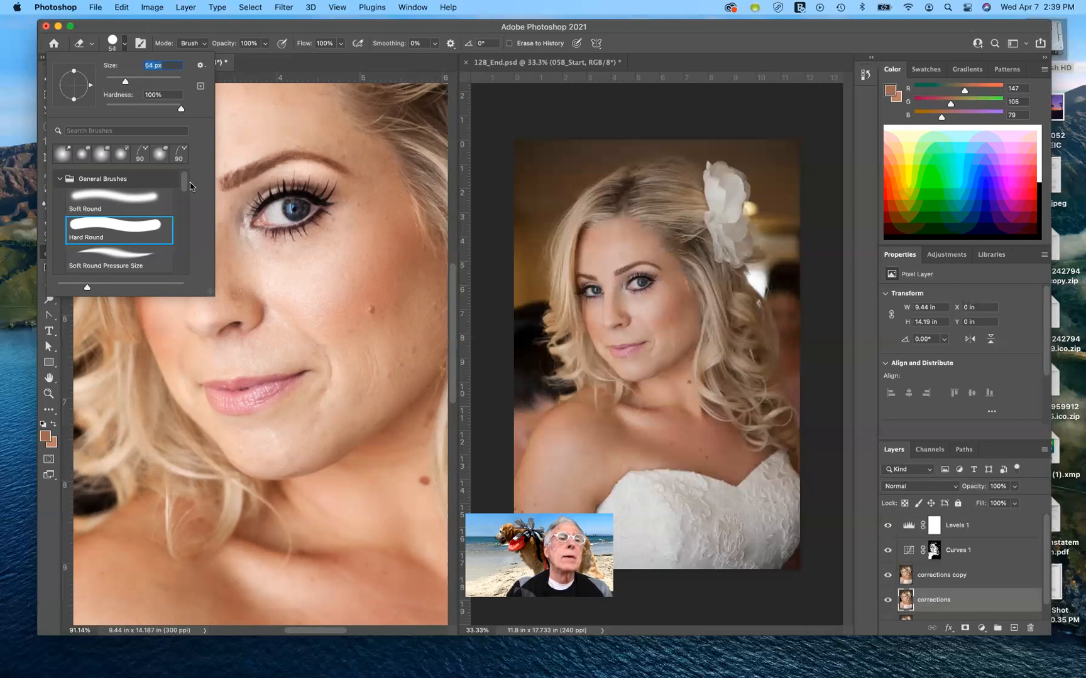
{"action": "left_click", "coordinate": [173, 30]}
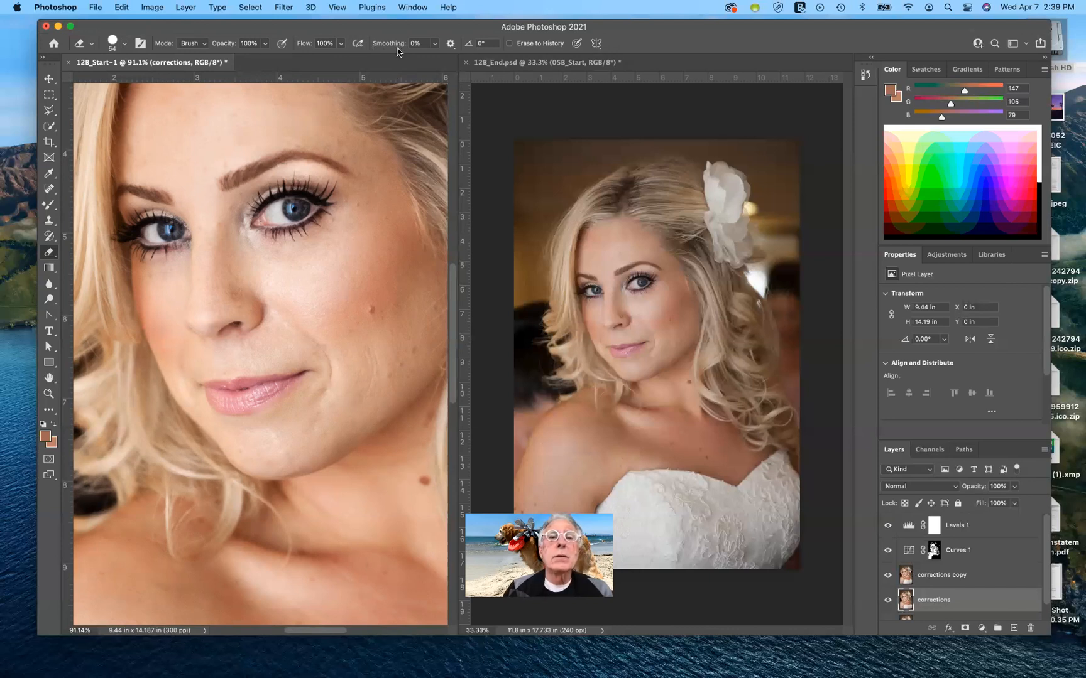
{"action": "left_click", "coordinate": [265, 44]}
{"action": "left_click_drag", "start_coordinate": [264, 58], "coordinate": [261, 59]}
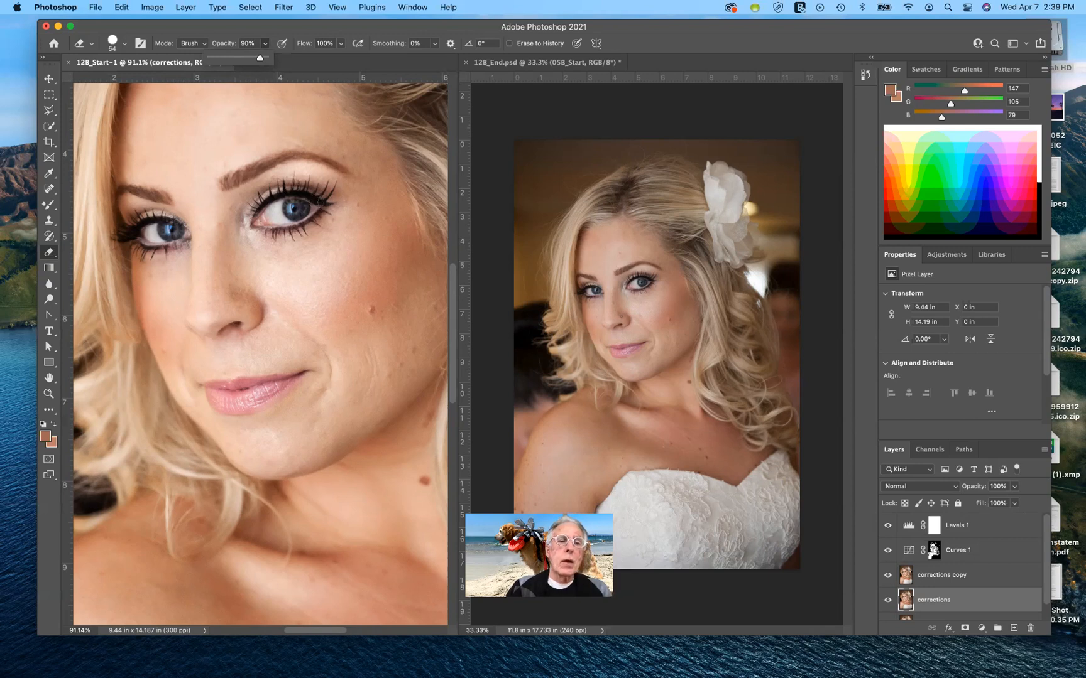
{"action": "left_click", "coordinate": [324, 201]}
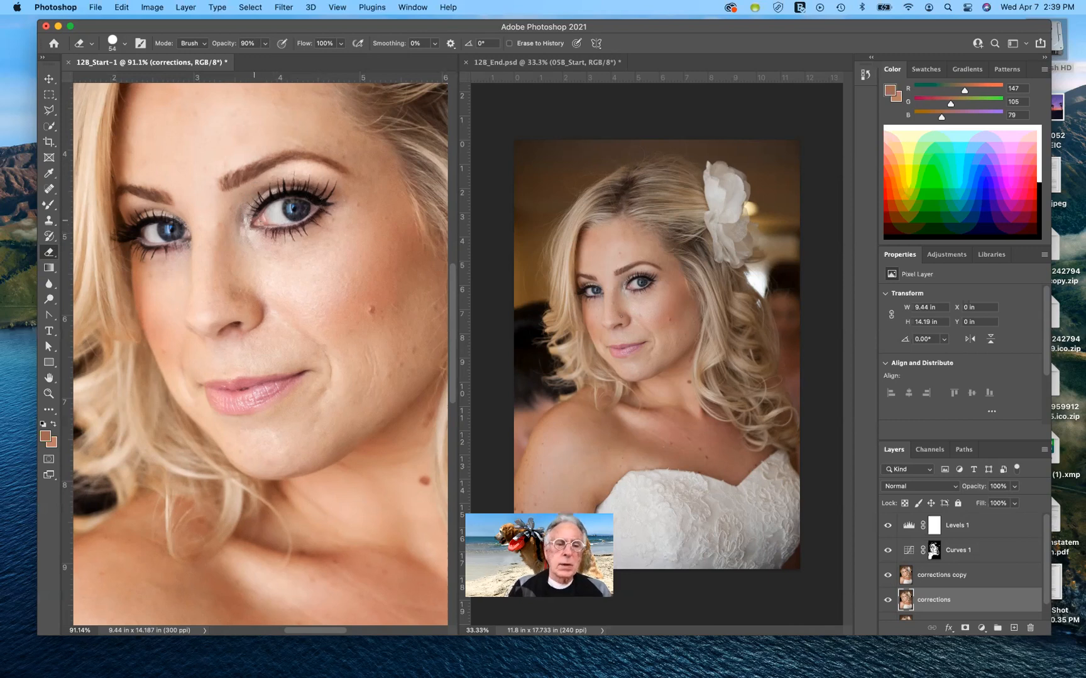
{"action": "scroll", "coordinate": [254, 220], "scroll_direction": "up", "scroll_amount": 6}
{"action": "scroll", "coordinate": [254, 220], "scroll_direction": "up", "scroll_amount": 5}
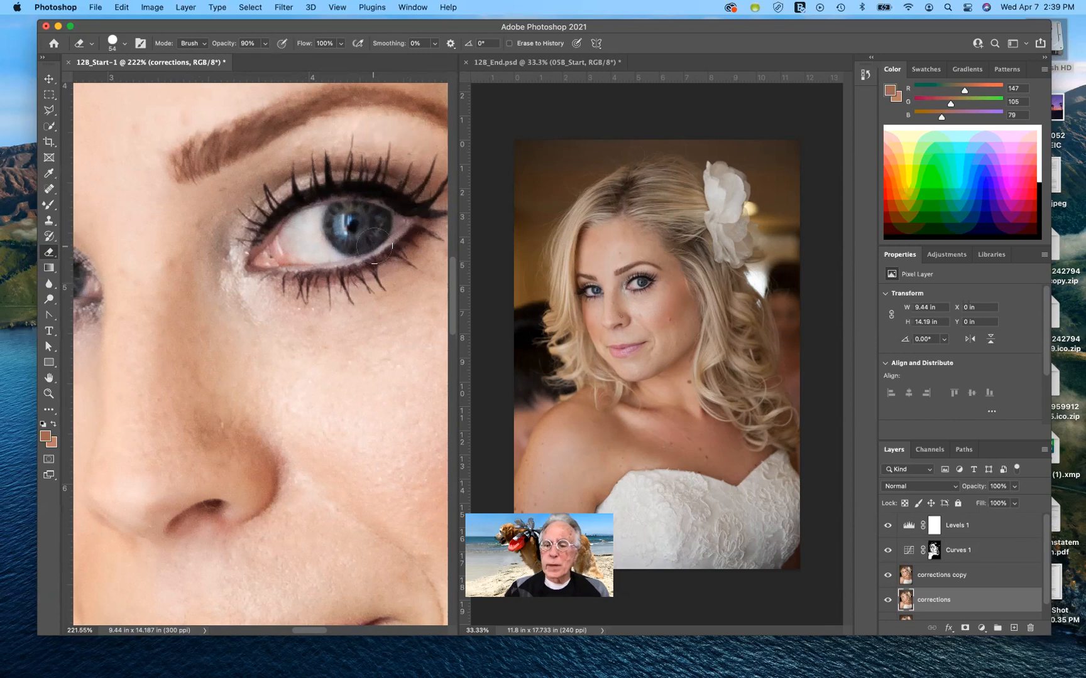
{"action": "key", "text": "super+z"}
{"action": "key", "text": "super+z"}
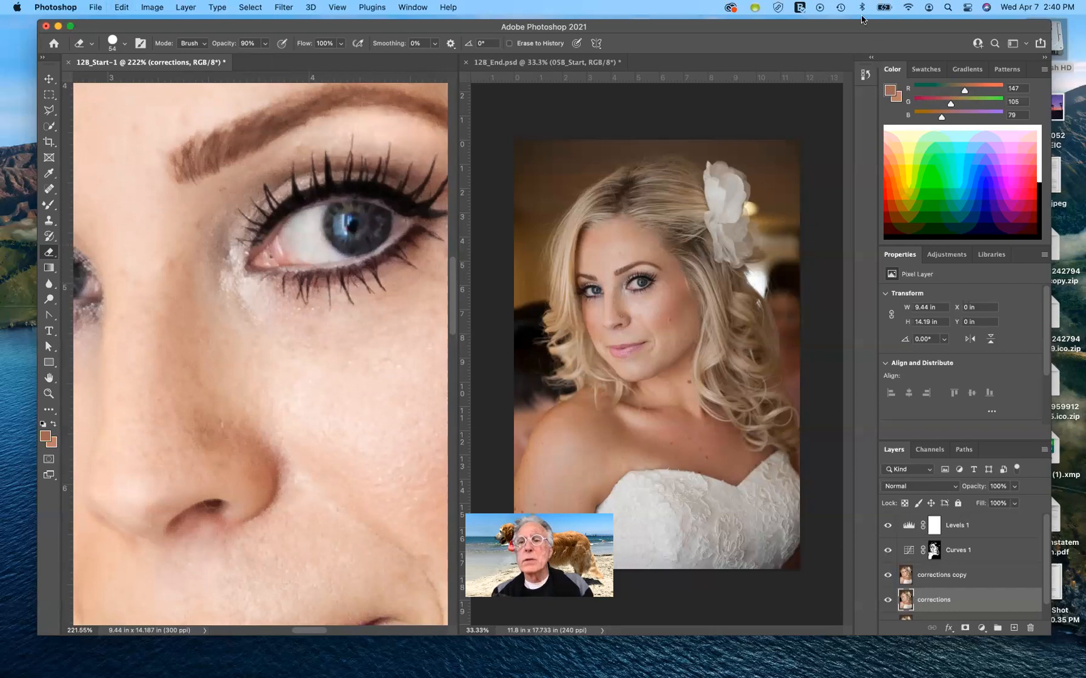
{"action": "left_click", "coordinate": [865, 75]}
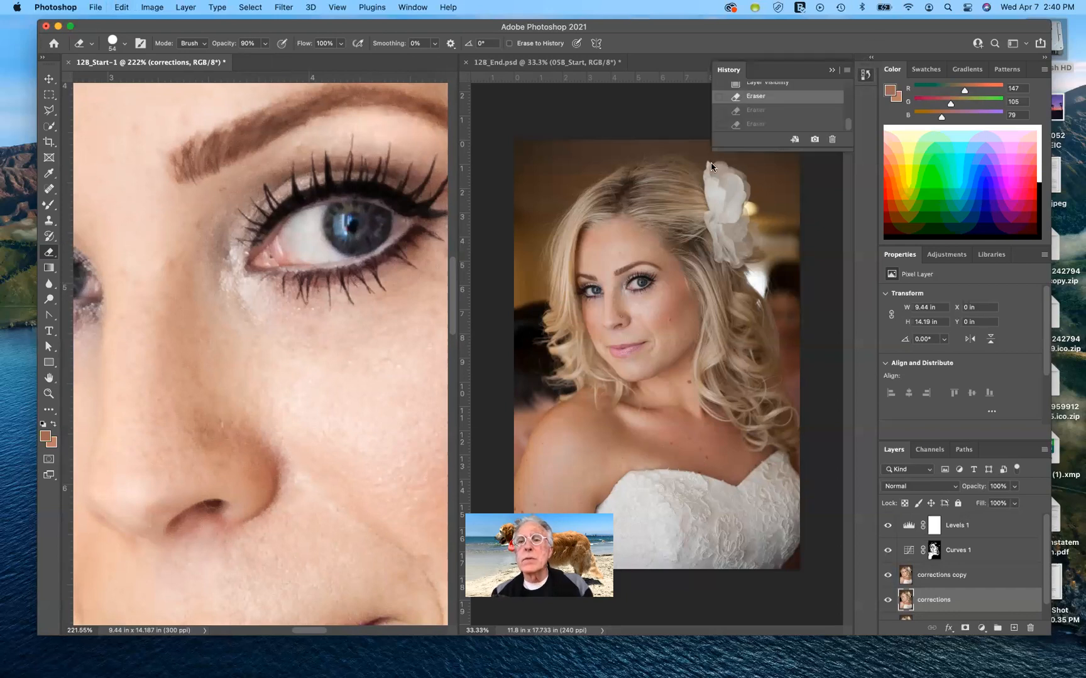
{"action": "scroll", "coordinate": [772, 125], "scroll_direction": "up", "scroll_amount": 1}
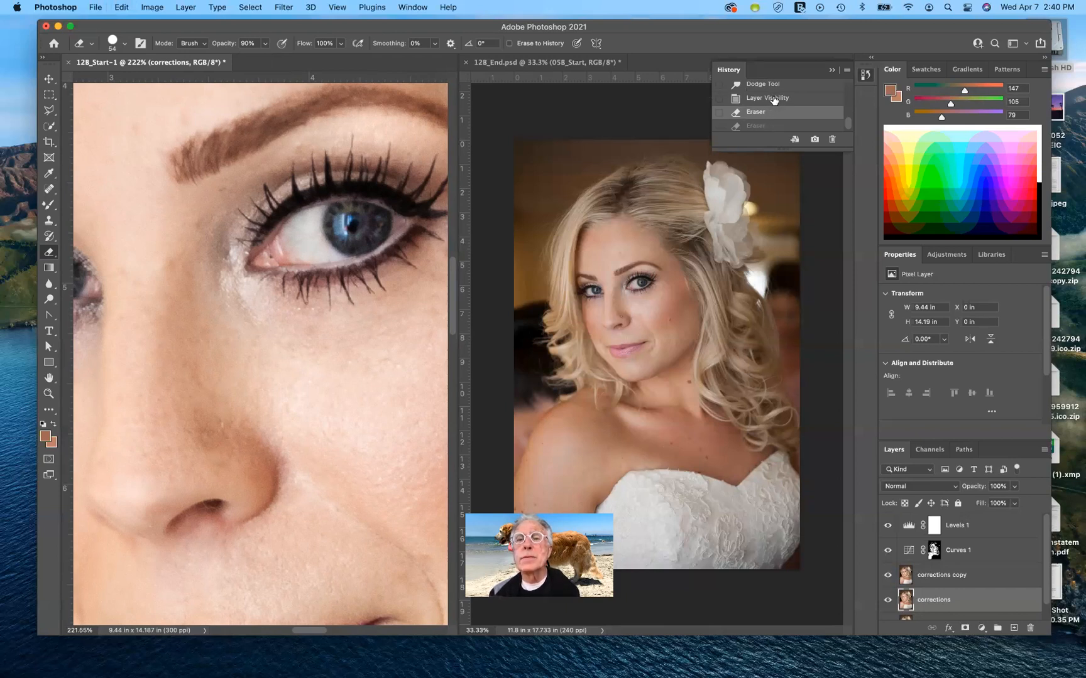
{"action": "left_click", "coordinate": [774, 99]}
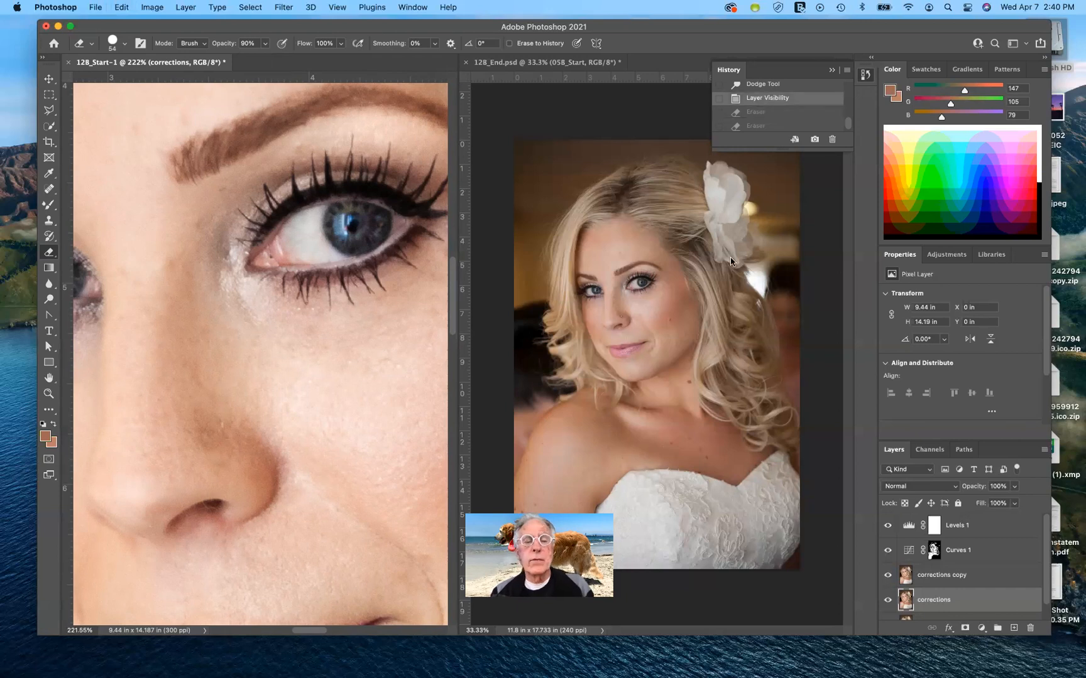
- On the corrections copy layer, erase the blur over the lashes and iris of the eye on the portrait's right side
{"action": "left_click", "coordinate": [937, 577]}
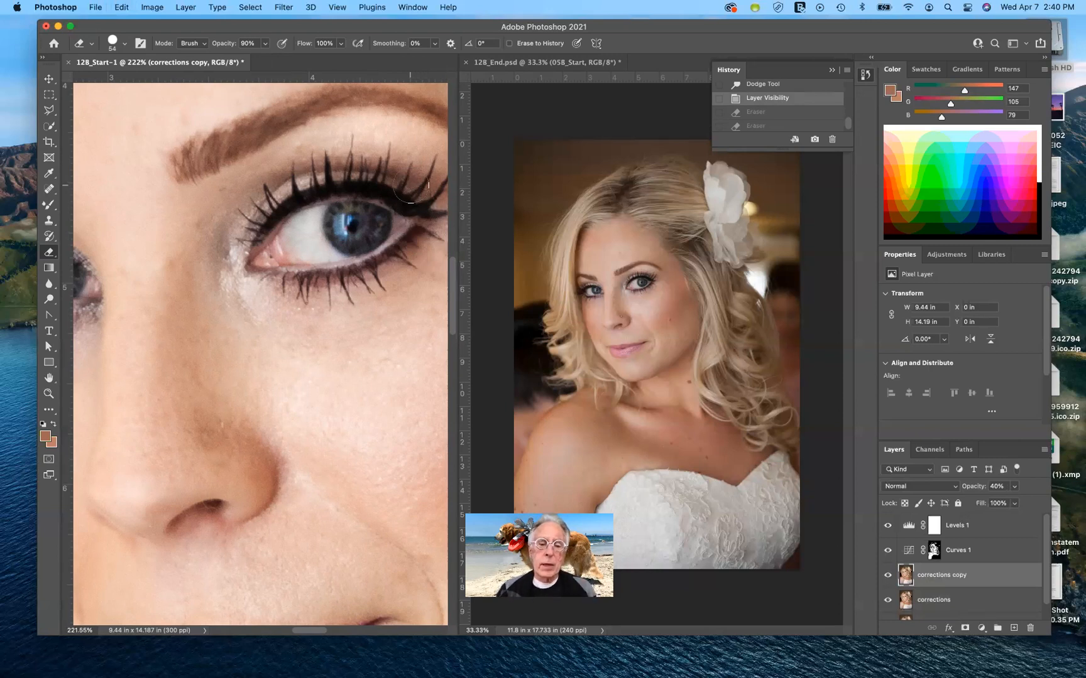
{"action": "scroll", "coordinate": [409, 192], "scroll_direction": "down", "scroll_amount": 2}
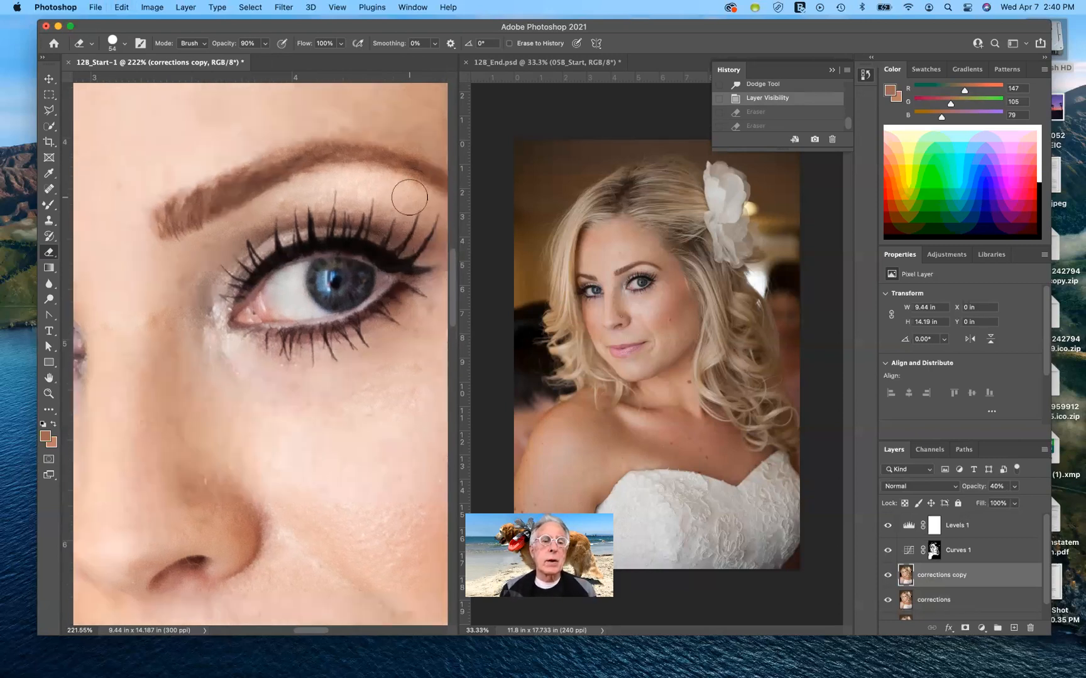
{"action": "scroll", "coordinate": [409, 195], "scroll_direction": "down", "scroll_amount": 2}
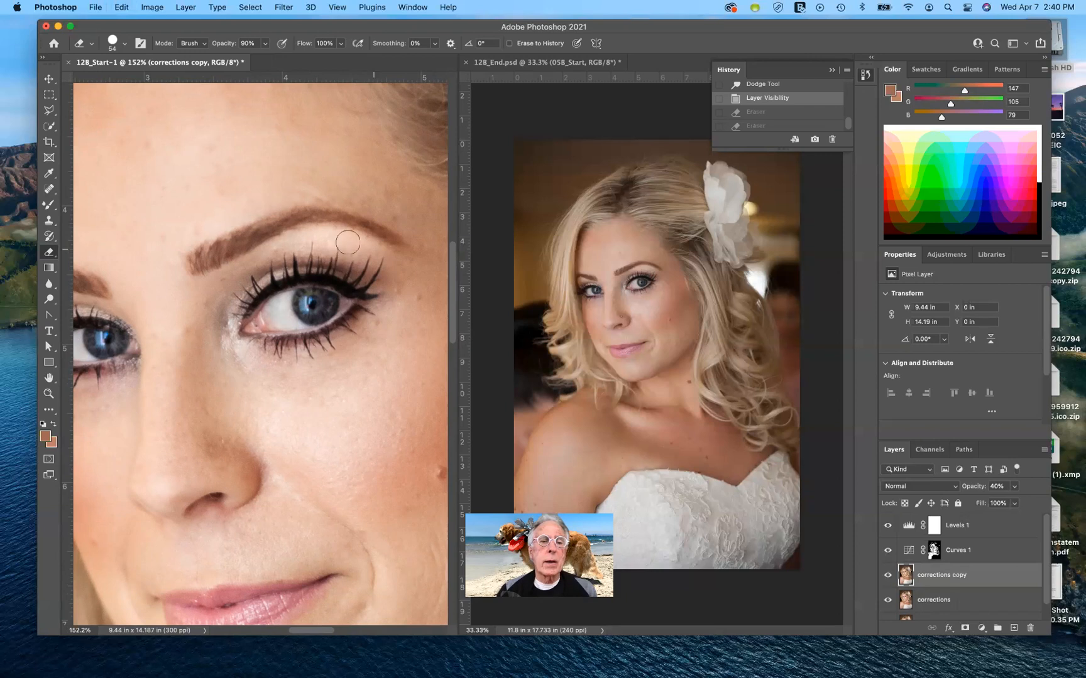
{"action": "left_click_drag", "start_coordinate": [309, 233], "coordinate": [336, 281]}
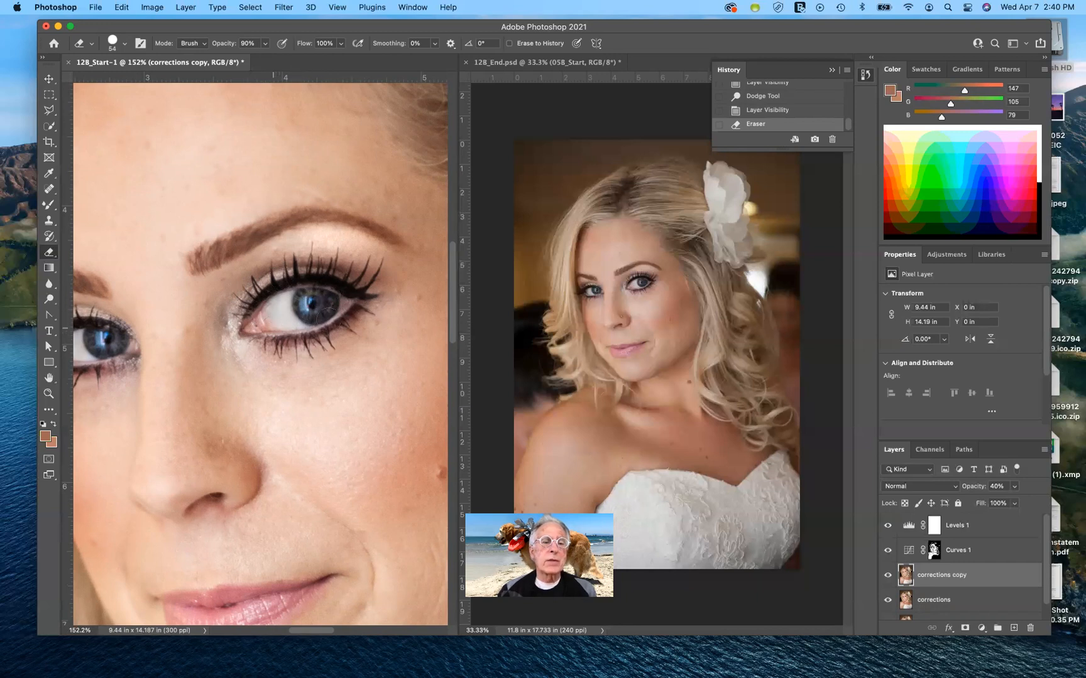
{"action": "left_click", "coordinate": [264, 305]}
- Erase the blur on the corrections copy layer over the eye on the portrait's left side
{"action": "scroll", "coordinate": [260, 354], "scroll_direction": "up", "scroll_amount": 10}
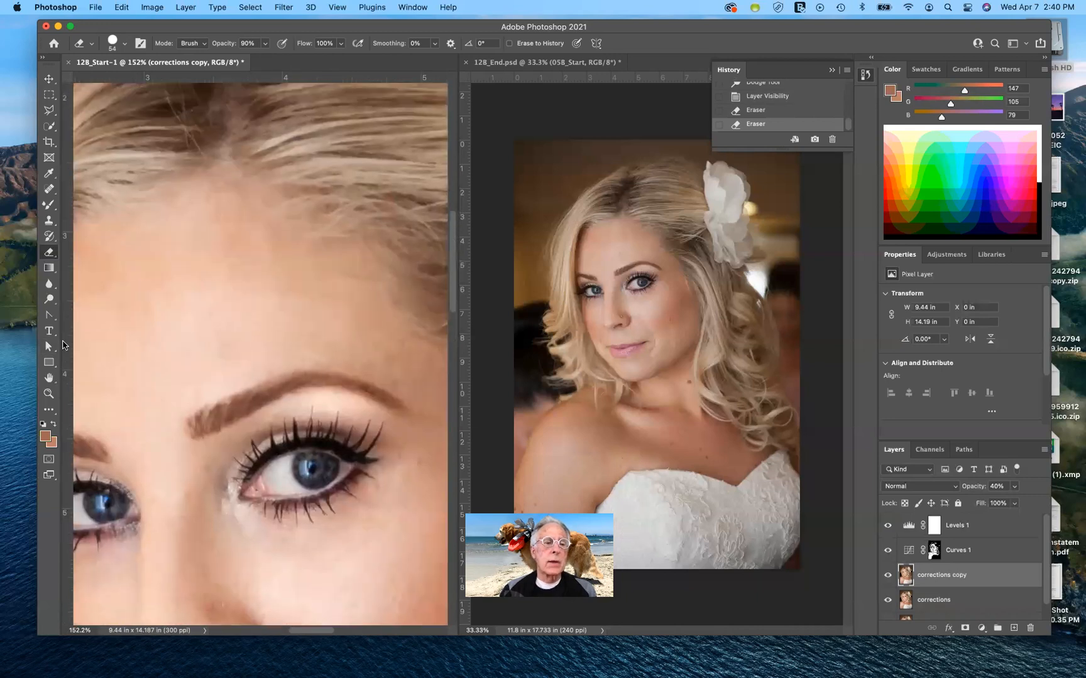
{"action": "scroll", "coordinate": [185, 364], "scroll_direction": "down", "scroll_amount": 9}
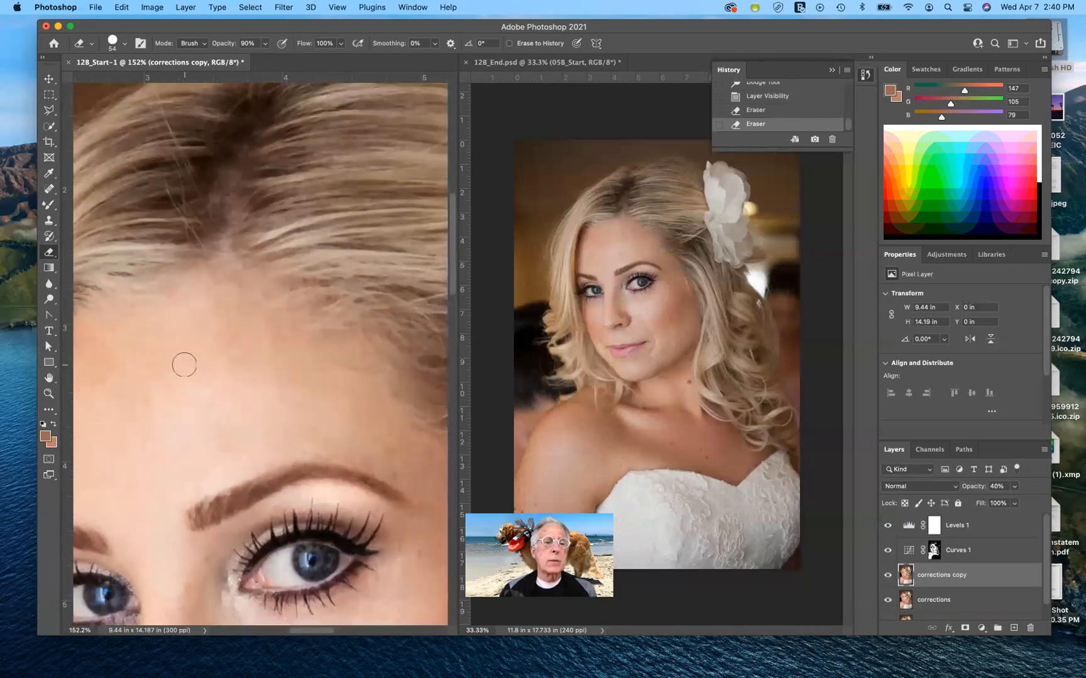
{"action": "scroll", "coordinate": [184, 364], "scroll_direction": "left", "scroll_amount": 7}
{"action": "scroll", "coordinate": [184, 365], "scroll_direction": "down", "scroll_amount": 2}
{"action": "scroll", "coordinate": [184, 364], "scroll_direction": "right", "scroll_amount": 2}
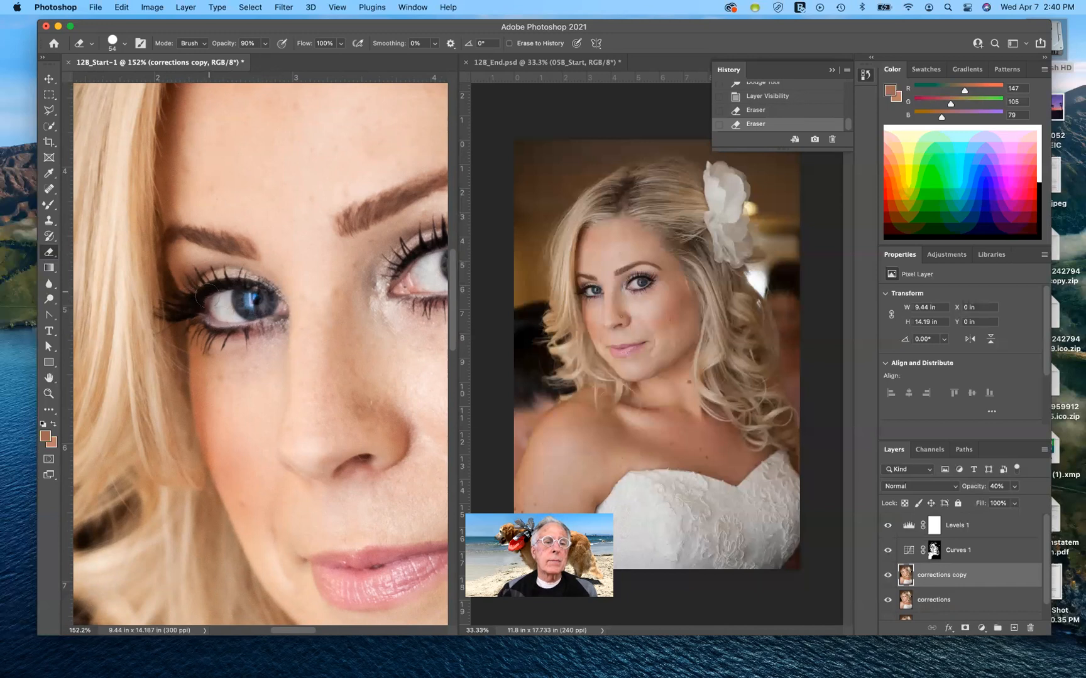
{"action": "left_click_drag", "start_coordinate": [256, 319], "coordinate": [256, 303]}
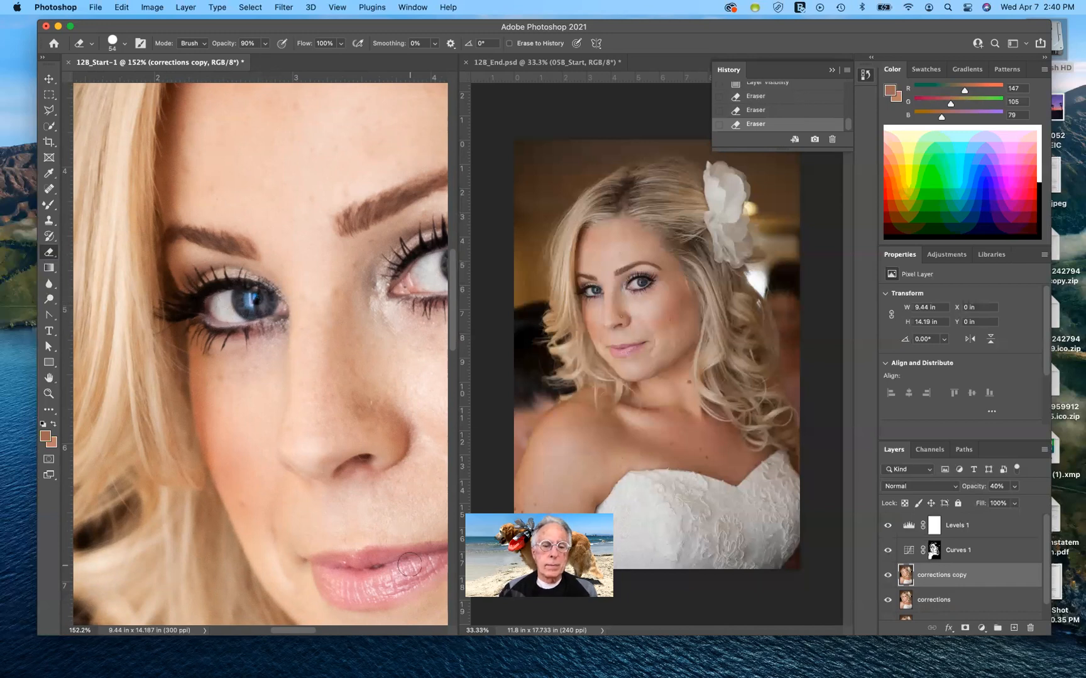
- Erase the blur on the corrections copy layer over the bride's lips
{"action": "scroll", "coordinate": [409, 565], "scroll_direction": "down", "scroll_amount": 3}
{"action": "scroll", "coordinate": [409, 565], "scroll_direction": "right", "scroll_amount": 2}
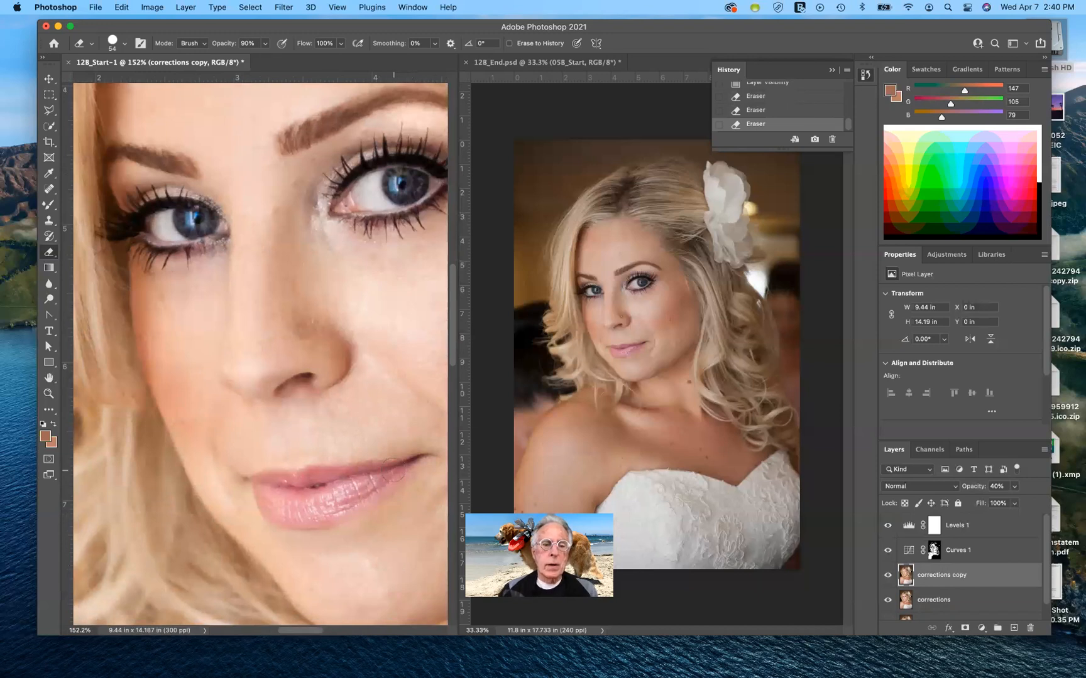
{"action": "left_click_drag", "start_coordinate": [324, 497], "coordinate": [246, 491]}
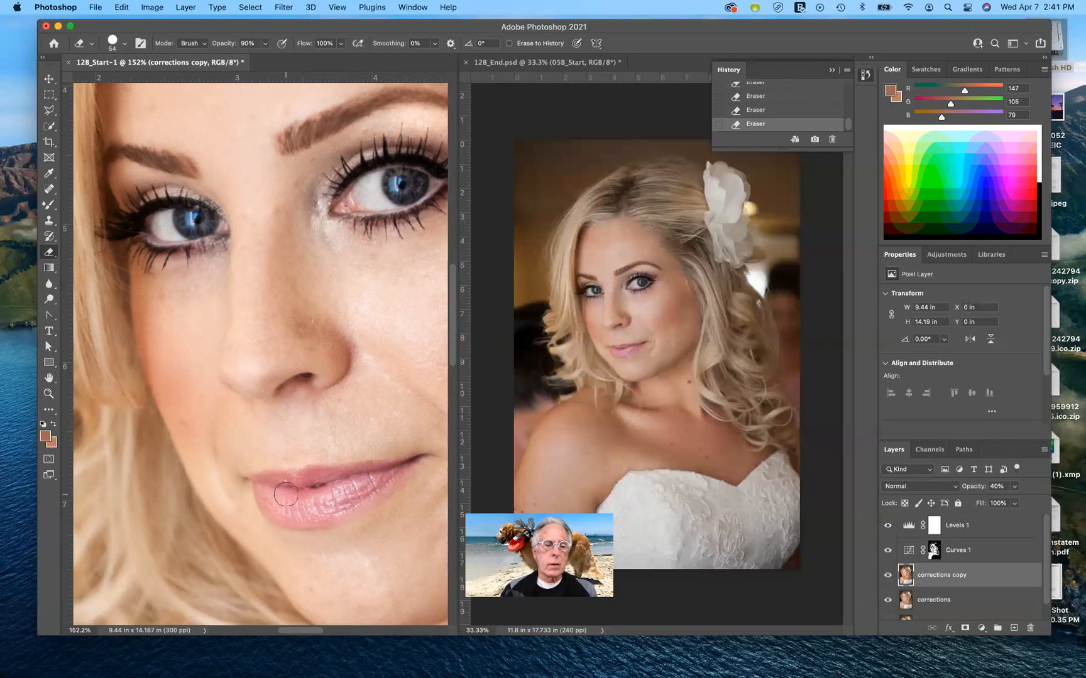
- Enlarge the Eraser brush to 250 px and erase the blur on the corrections copy layer over the lace dress
{"action": "scroll", "coordinate": [286, 495], "scroll_direction": "down", "scroll_amount": 10}
{"action": "scroll", "coordinate": [280, 491], "scroll_direction": "down", "scroll_amount": 10}
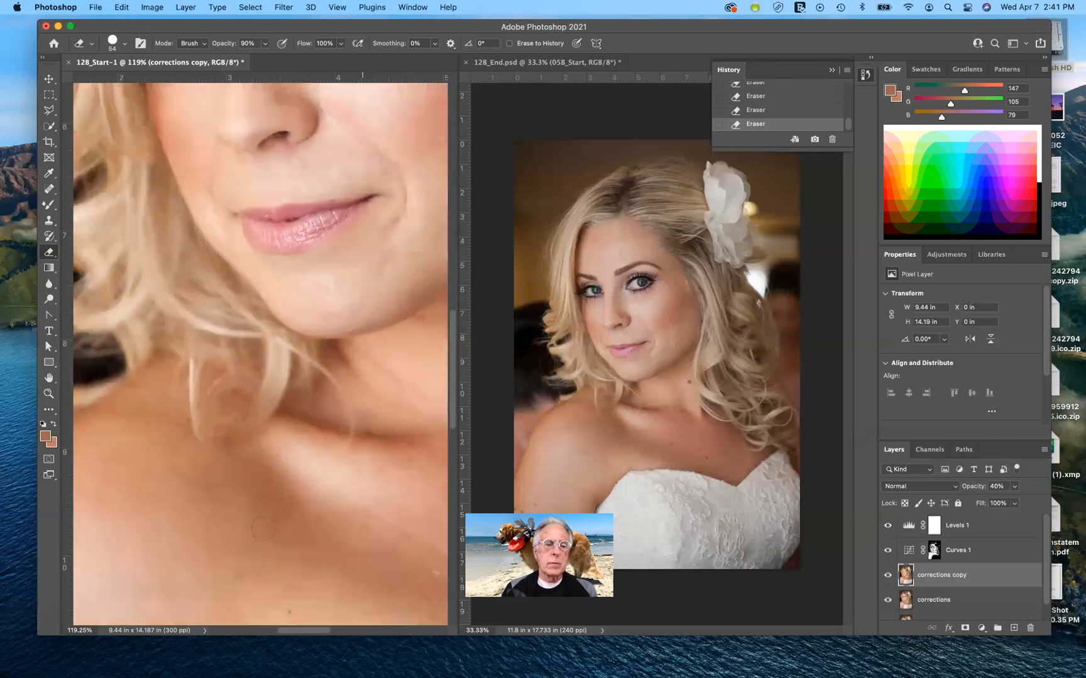
{"action": "scroll", "coordinate": [263, 529], "scroll_direction": "down", "scroll_amount": 1}
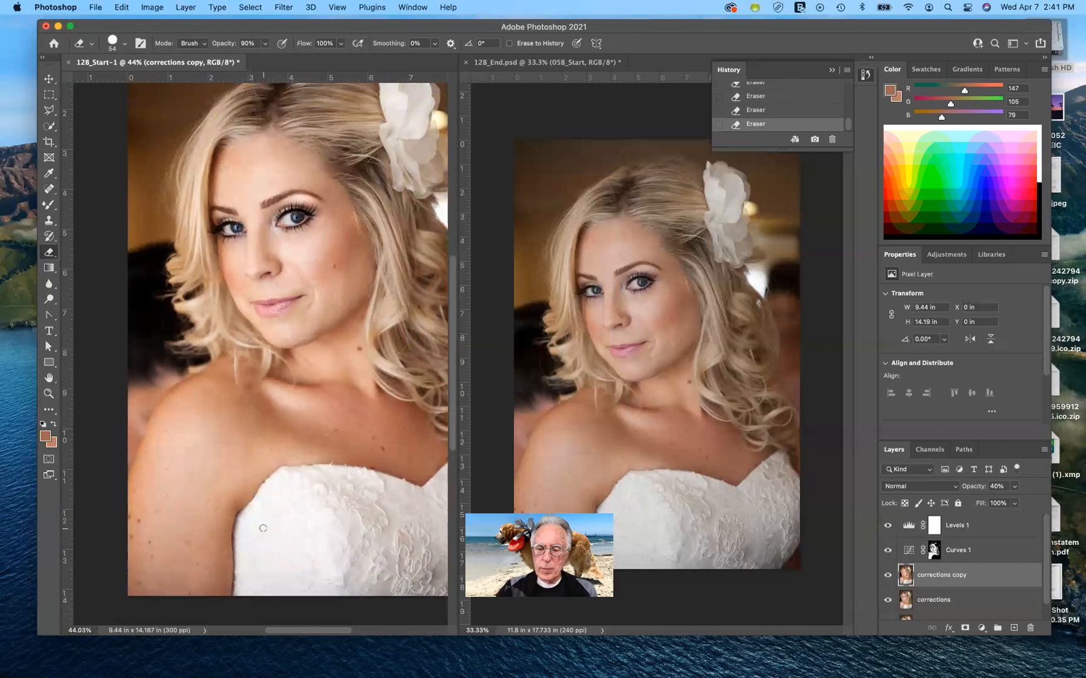
{"action": "key", "text": "bracketright"}
{"action": "key", "text": "bracketright"}
{"action": "key", "text": "bracketright"}
{"action": "key", "text": "bracketright"}
{"action": "key", "text": "bracketright"}
{"action": "key", "text": "bracketright"}
{"action": "key", "text": "bracketright"}
{"action": "key", "text": "bracketright"}
{"action": "key", "text": "bracketright"}
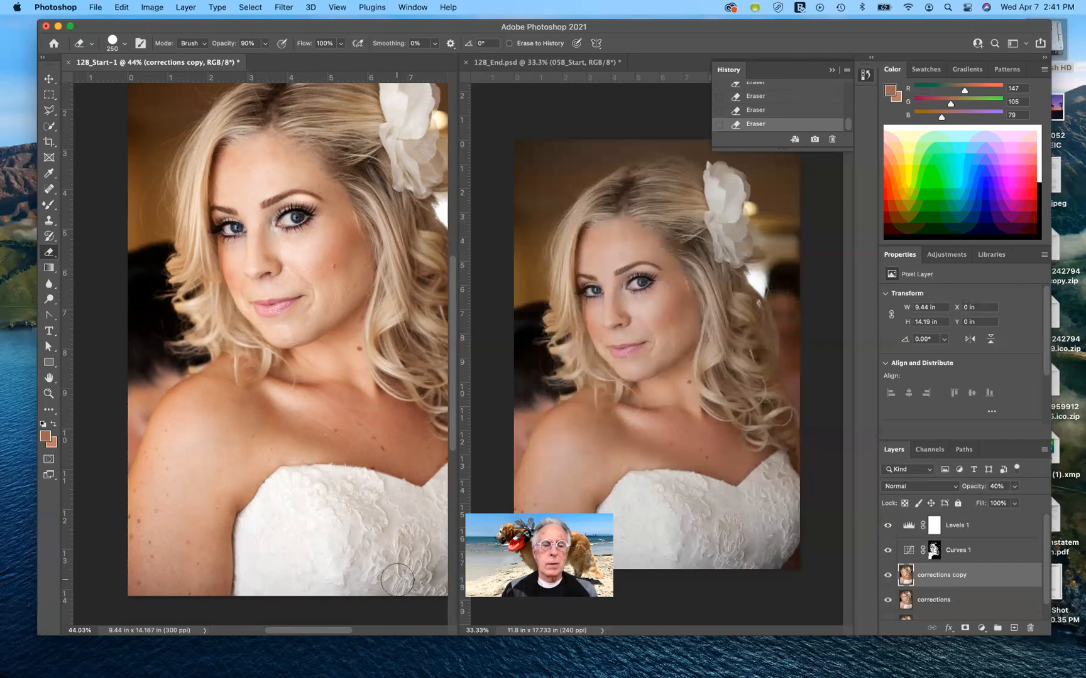
{"action": "scroll", "coordinate": [419, 551], "scroll_direction": "down", "scroll_amount": 3}
{"action": "scroll", "coordinate": [397, 580], "scroll_direction": "up", "scroll_amount": 1}
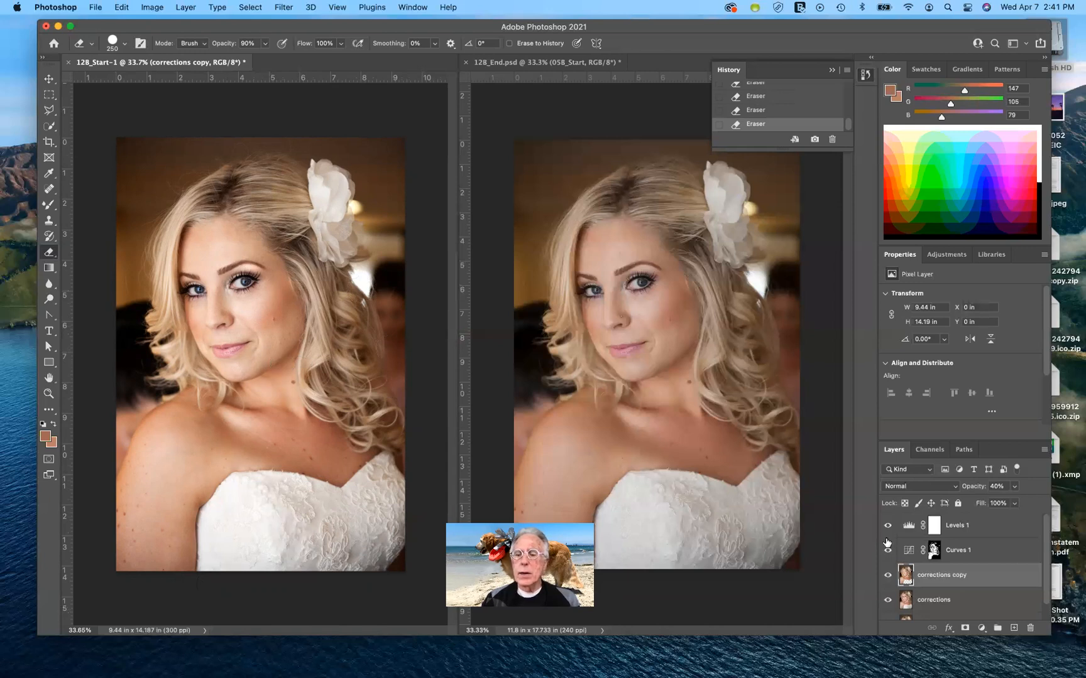
- Select every layer from Levels 1 through 12B_Start and stamp the visible result into a new merged layer
{"action": "scroll", "coordinate": [968, 590], "scroll_direction": "down", "scroll_amount": 1}
{"action": "scroll", "coordinate": [969, 590], "scroll_direction": "down", "scroll_amount": 2}
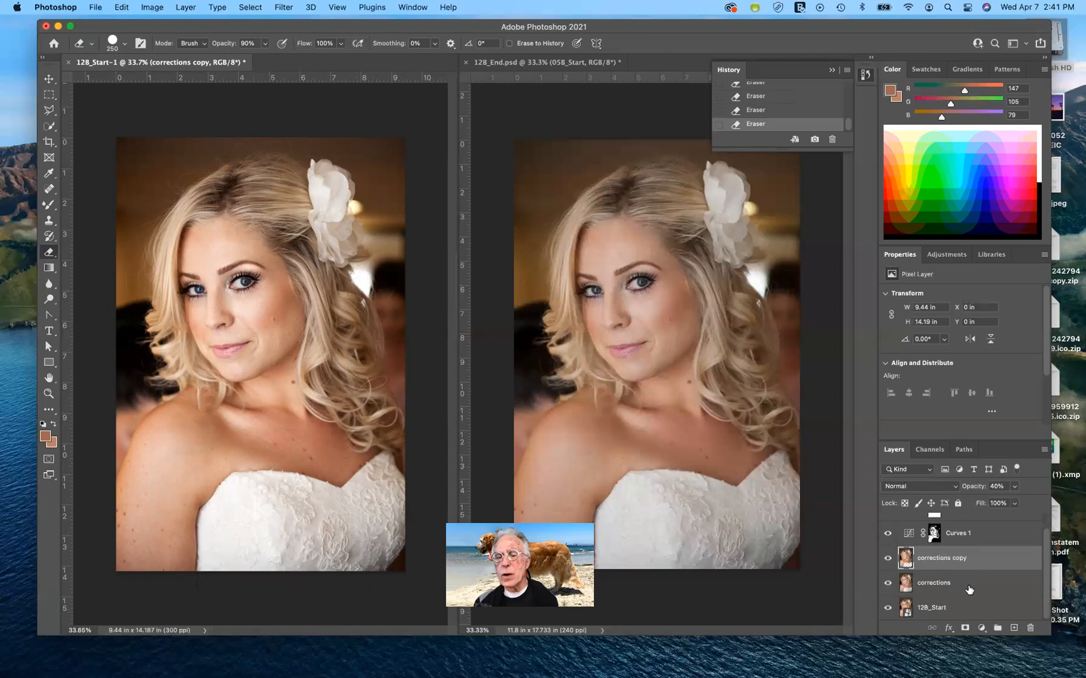
{"action": "scroll", "coordinate": [968, 590], "scroll_direction": "up", "scroll_amount": 2}
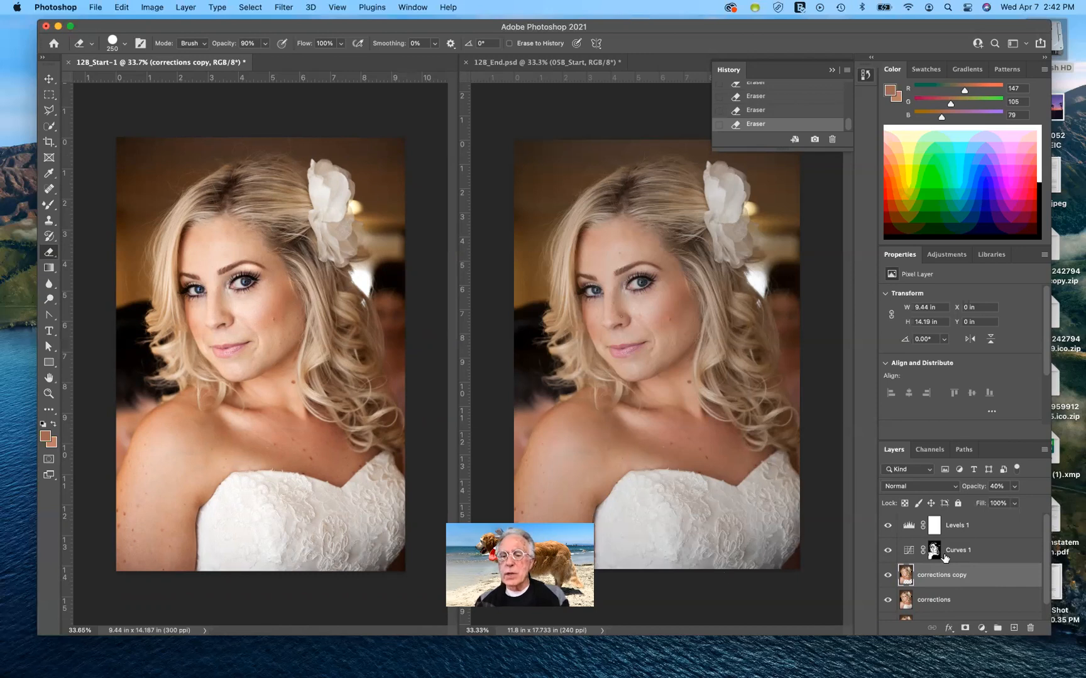
{"action": "left_click", "coordinate": [992, 526]}
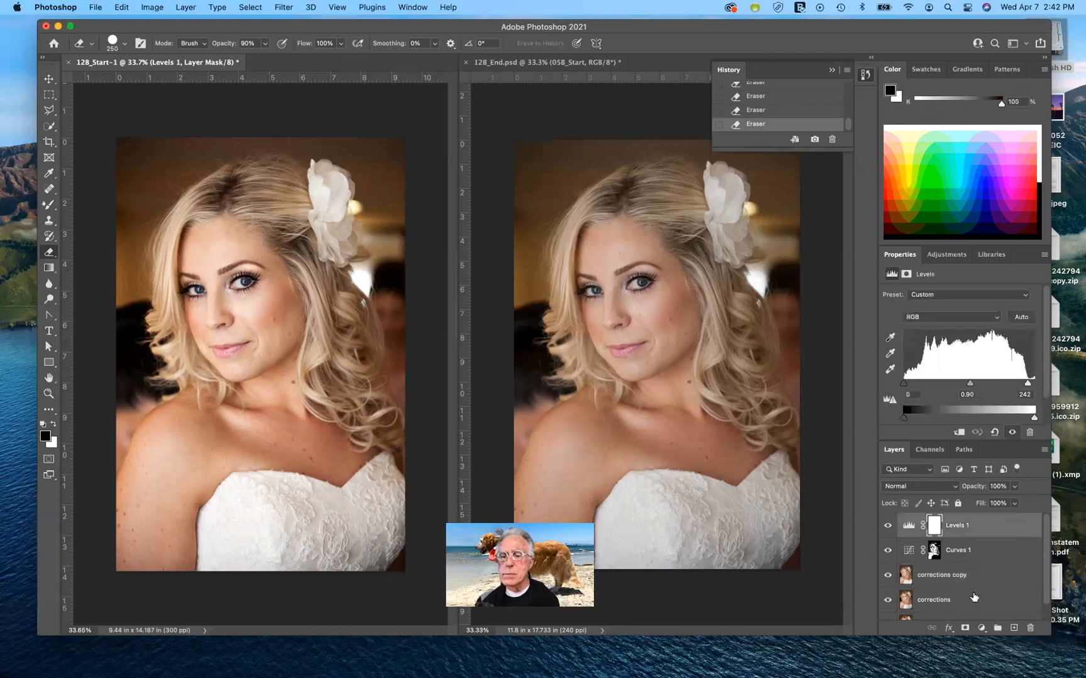
{"action": "scroll", "coordinate": [970, 578], "scroll_direction": "down", "scroll_amount": 1}
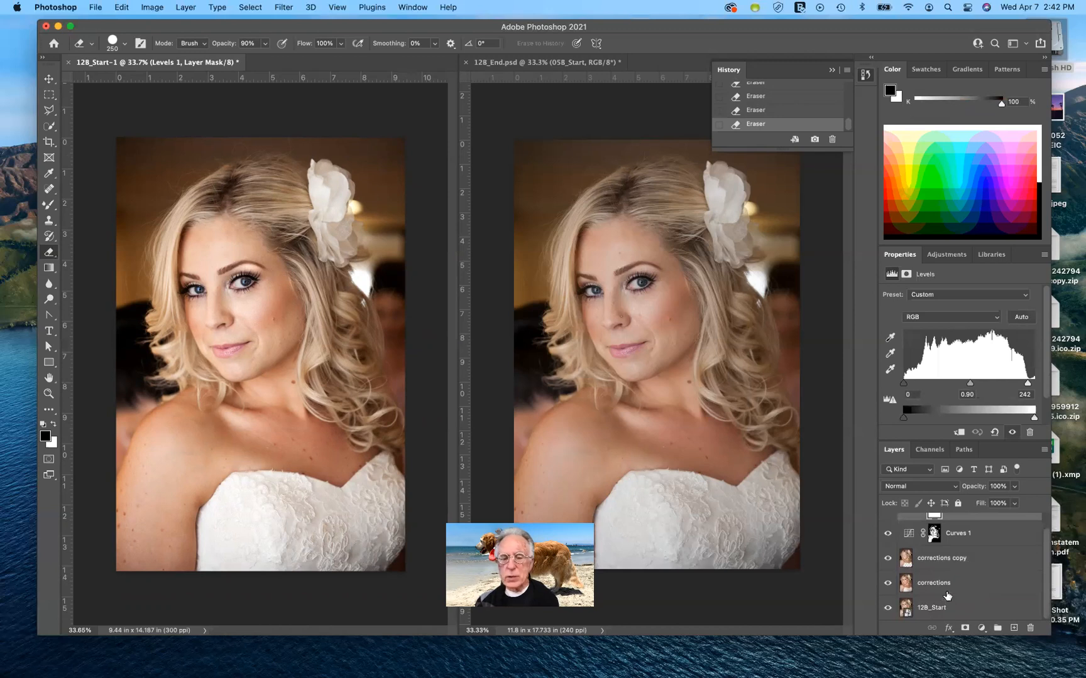
{"action": "left_click", "coordinate": [959, 612], "text": "shift"}
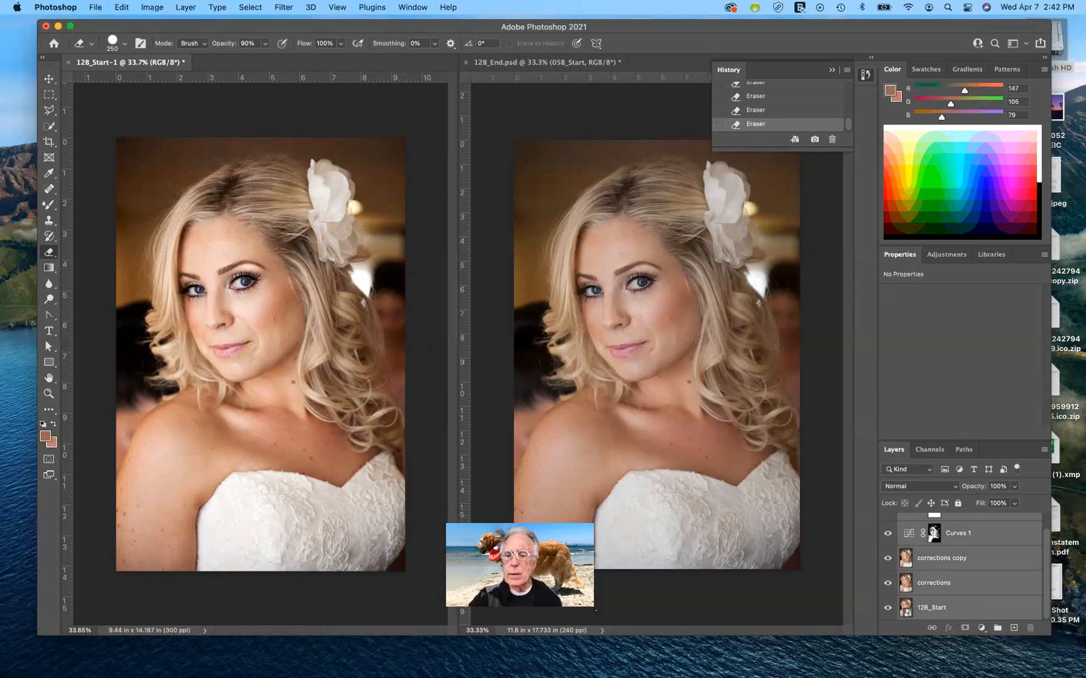
{"action": "key", "text": "super+alt+shift+e"}
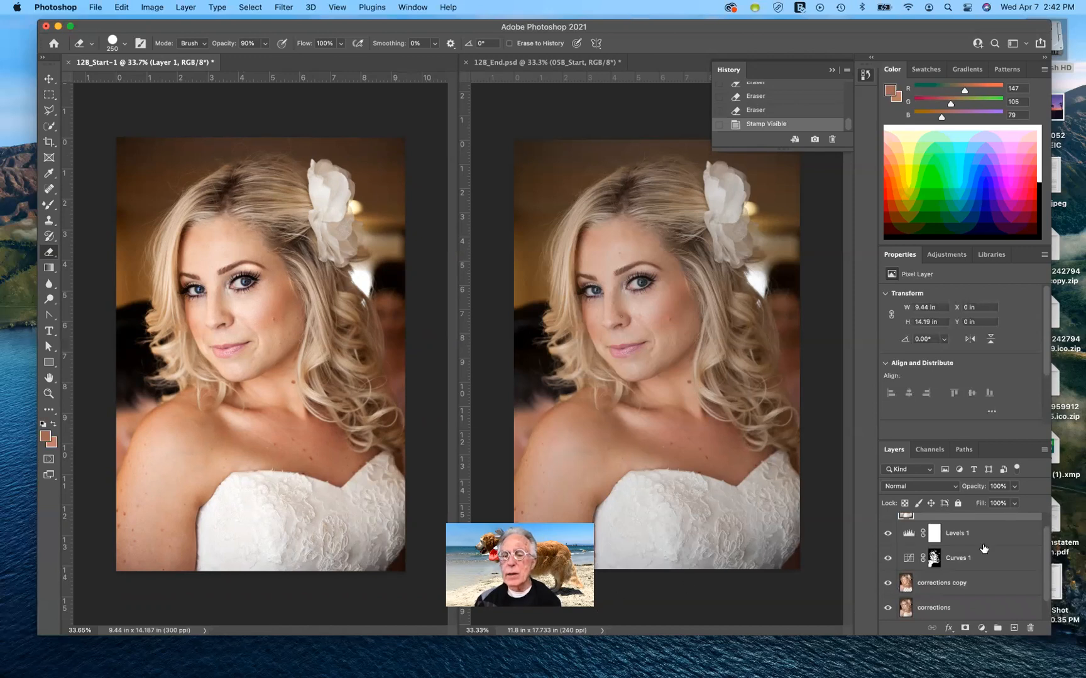
{"action": "scroll", "coordinate": [984, 549], "scroll_direction": "up", "scroll_amount": 2}
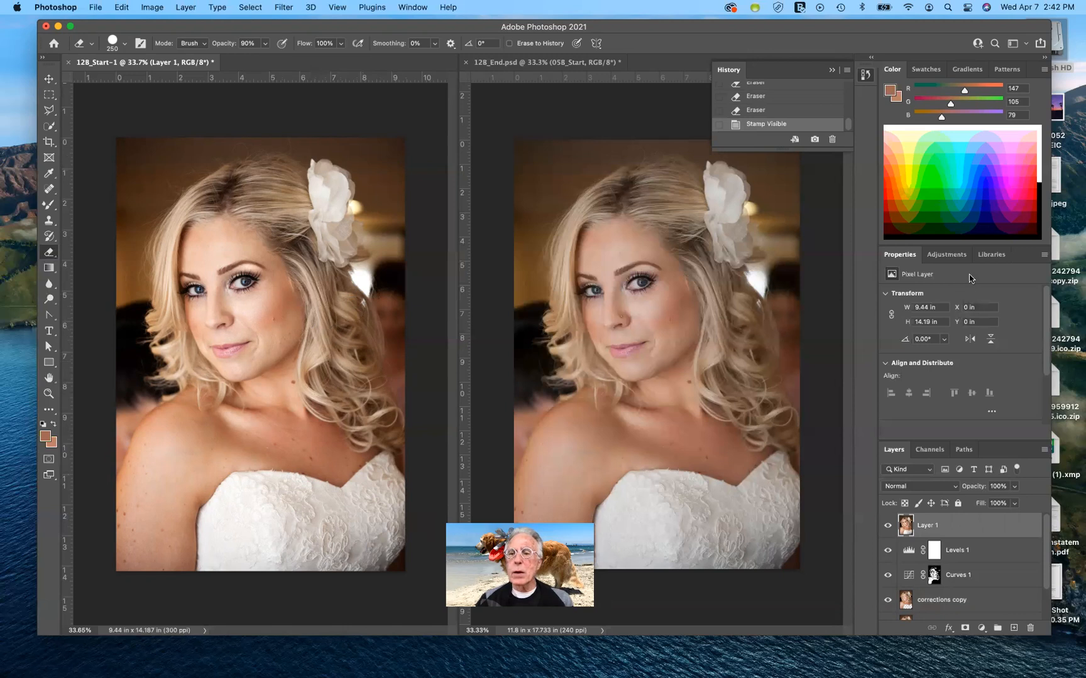
- Add a Levels adjustment layer above Layer 1 and set its midtone value to 0.87
{"action": "left_click", "coordinate": [955, 255]}
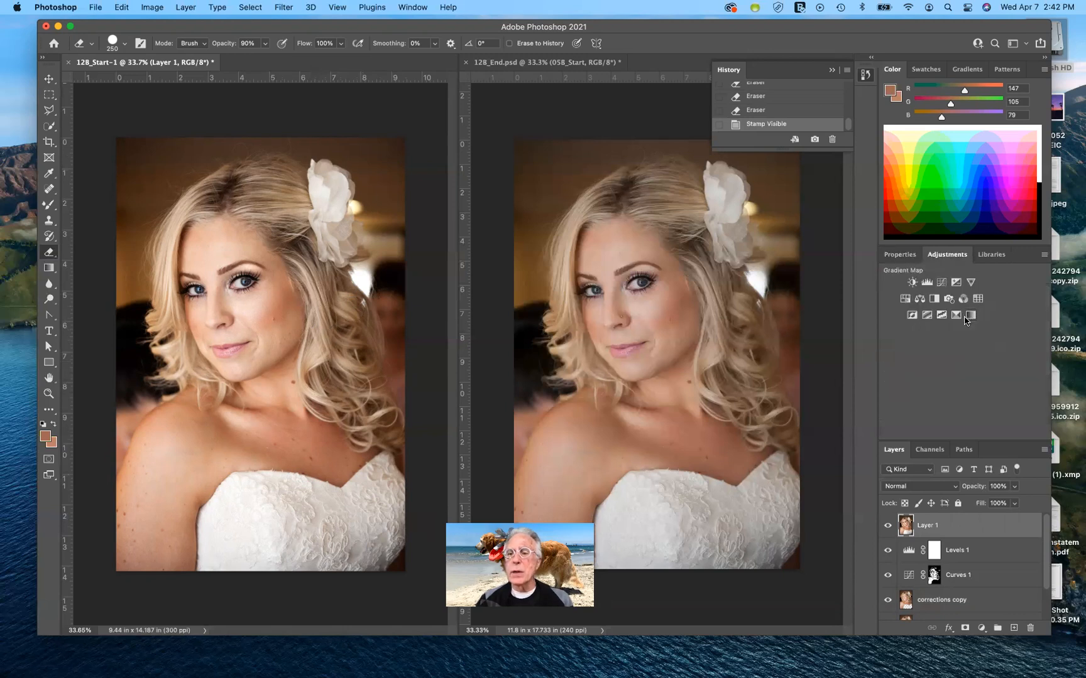
{"action": "left_click", "coordinate": [927, 283]}
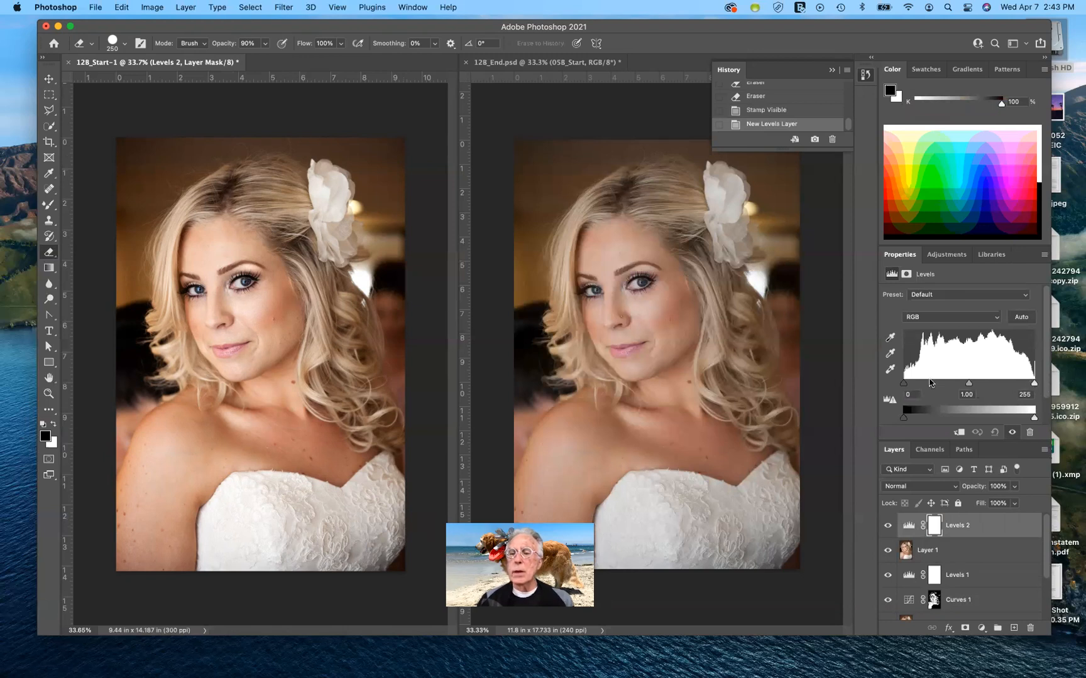
{"action": "left_click_drag", "start_coordinate": [904, 384], "coordinate": [862, 384]}
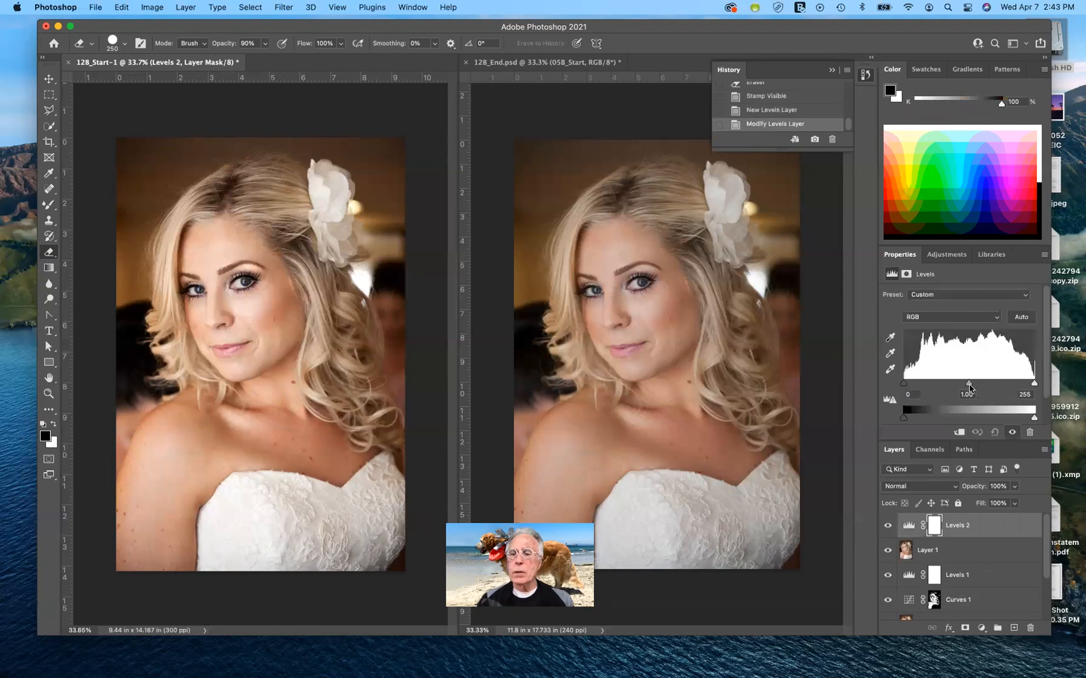
{"action": "left_click_drag", "start_coordinate": [969, 386], "coordinate": [974, 387]}
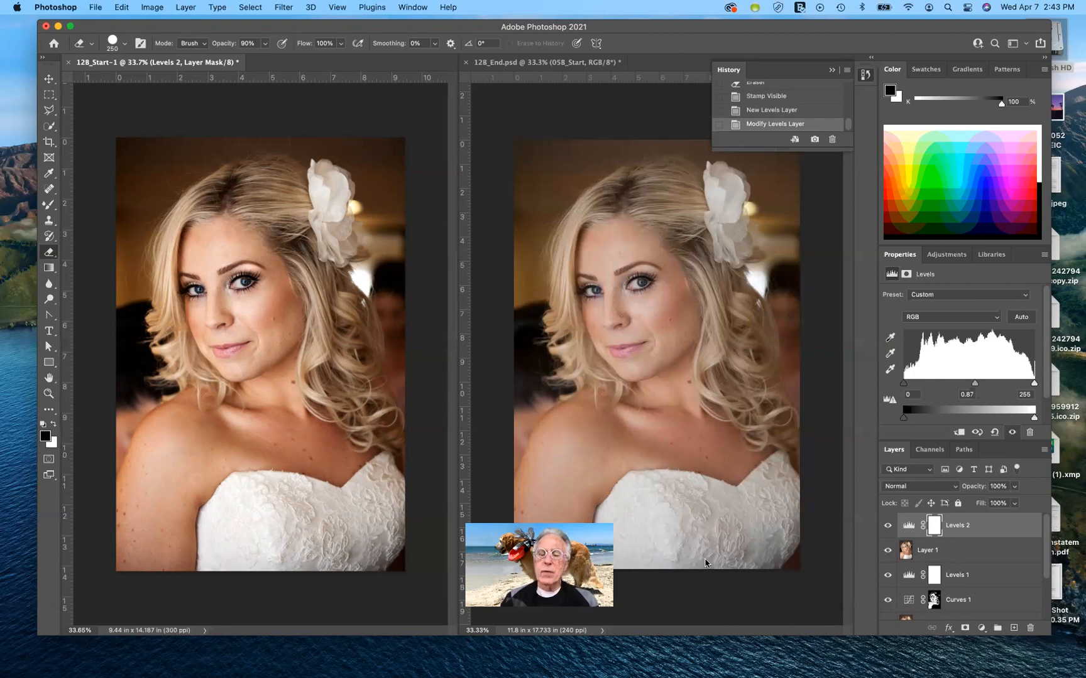
{"action": "scroll", "coordinate": [955, 593], "scroll_direction": "down", "scroll_amount": 3}
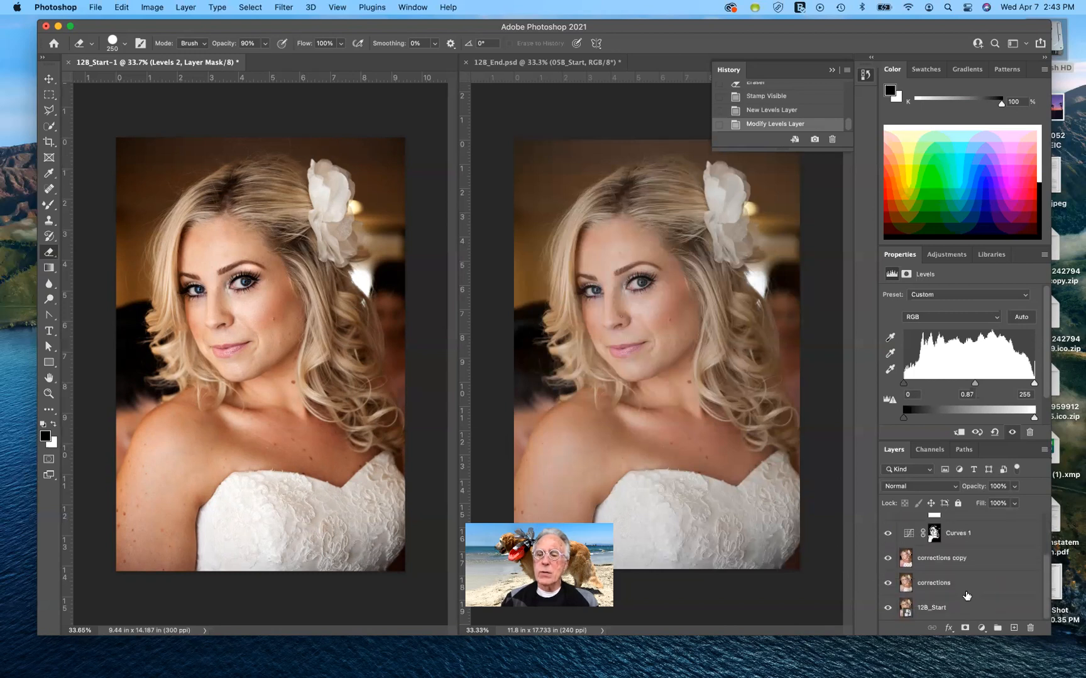
{"action": "scroll", "coordinate": [942, 553], "scroll_direction": "up", "scroll_amount": 3}
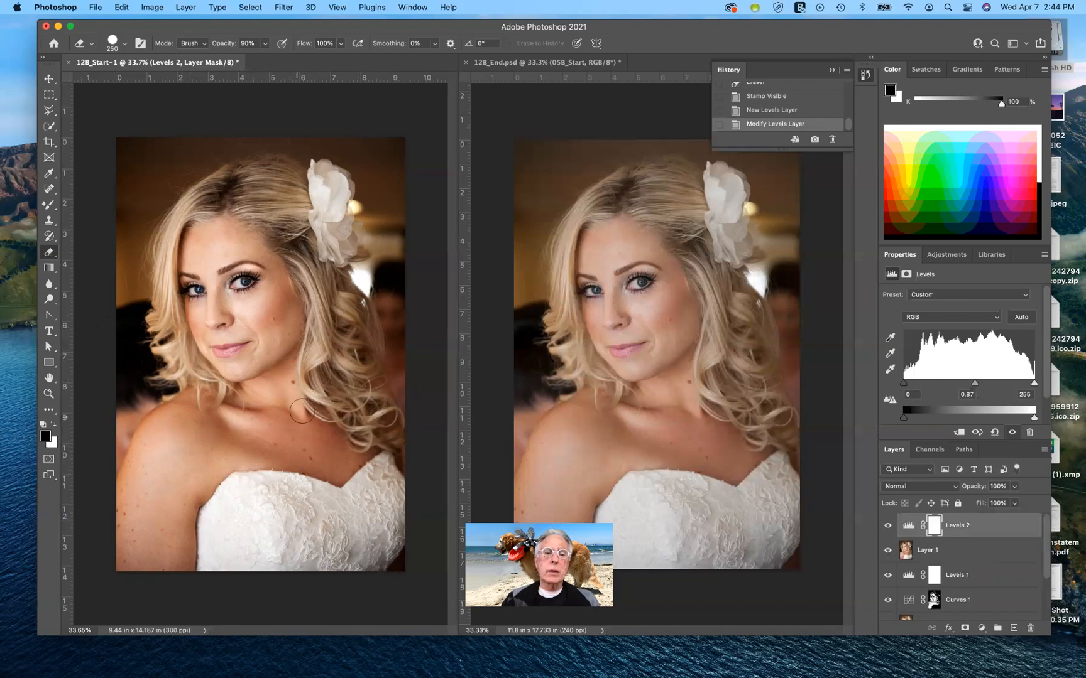
- Close the reference document 12B_End.psd without saving its changes
{"action": "left_click", "coordinate": [556, 103]}
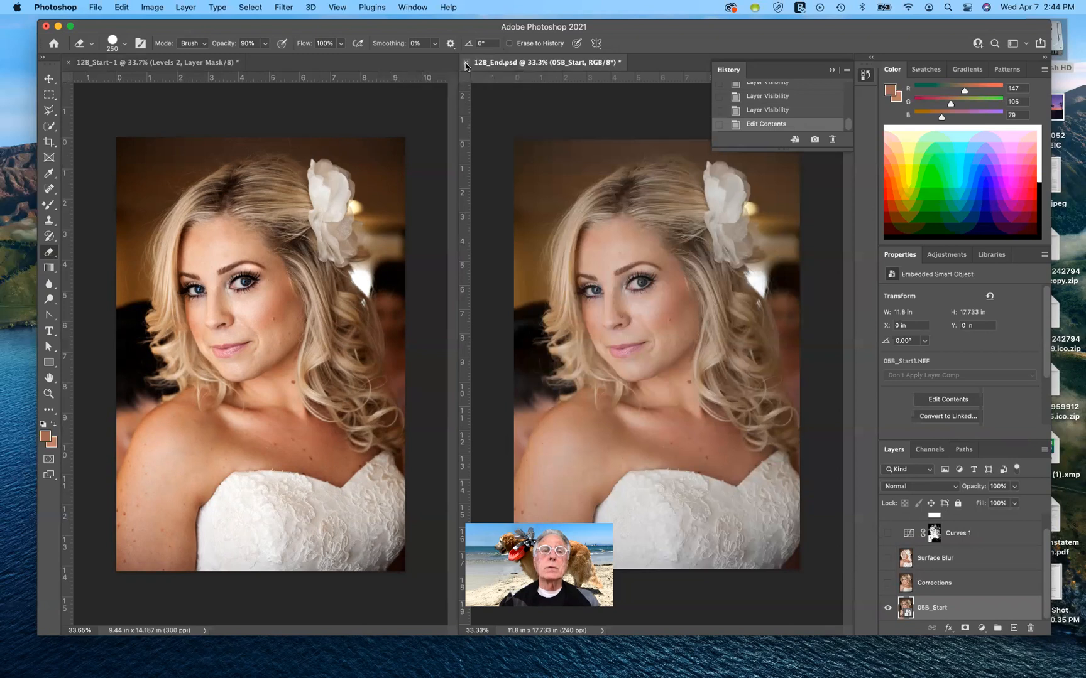
{"action": "left_click", "coordinate": [465, 63]}
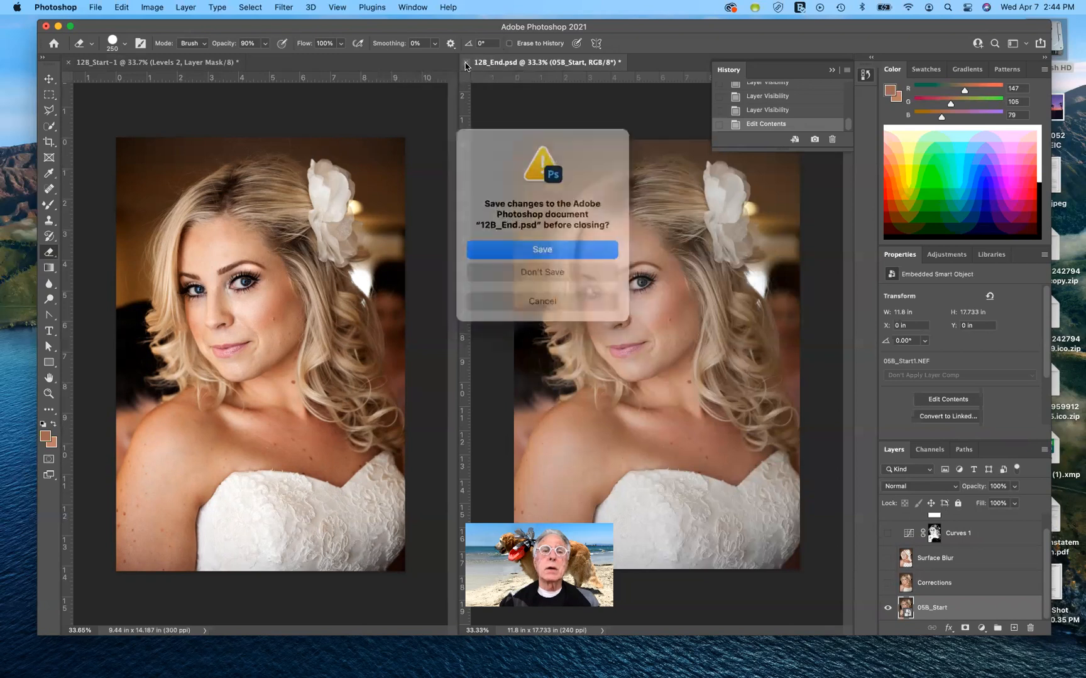
{"action": "left_click", "coordinate": [548, 271]}
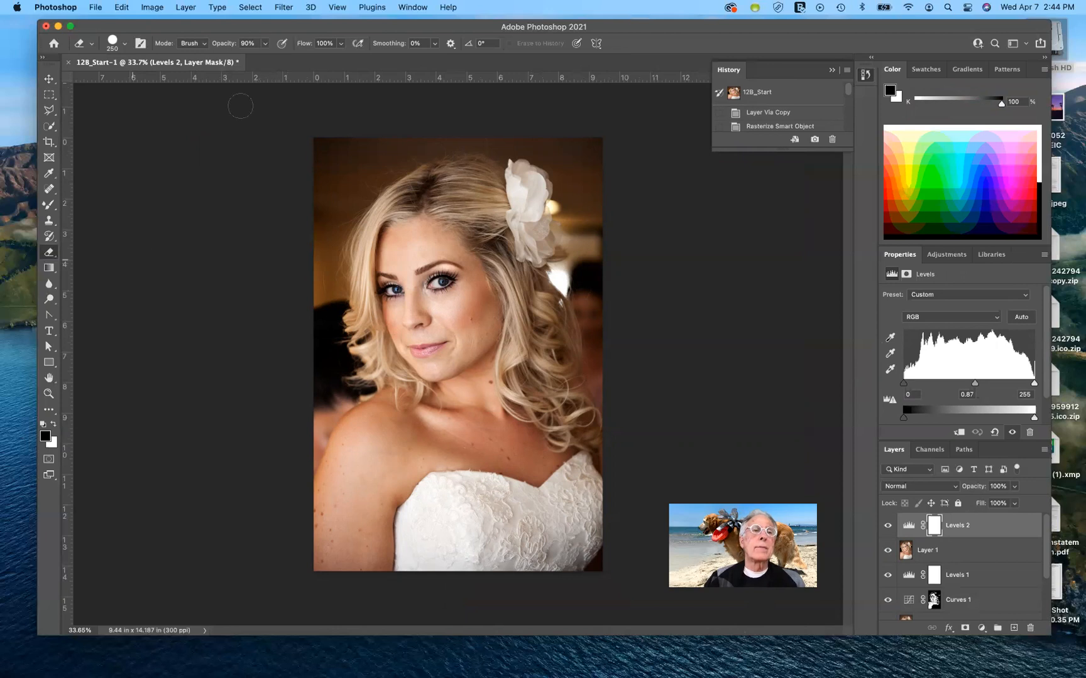
- Duplicate the image as 12B_Start-1 copy and flatten all layers of the duplicate
{"action": "left_click", "coordinate": [153, 8]}
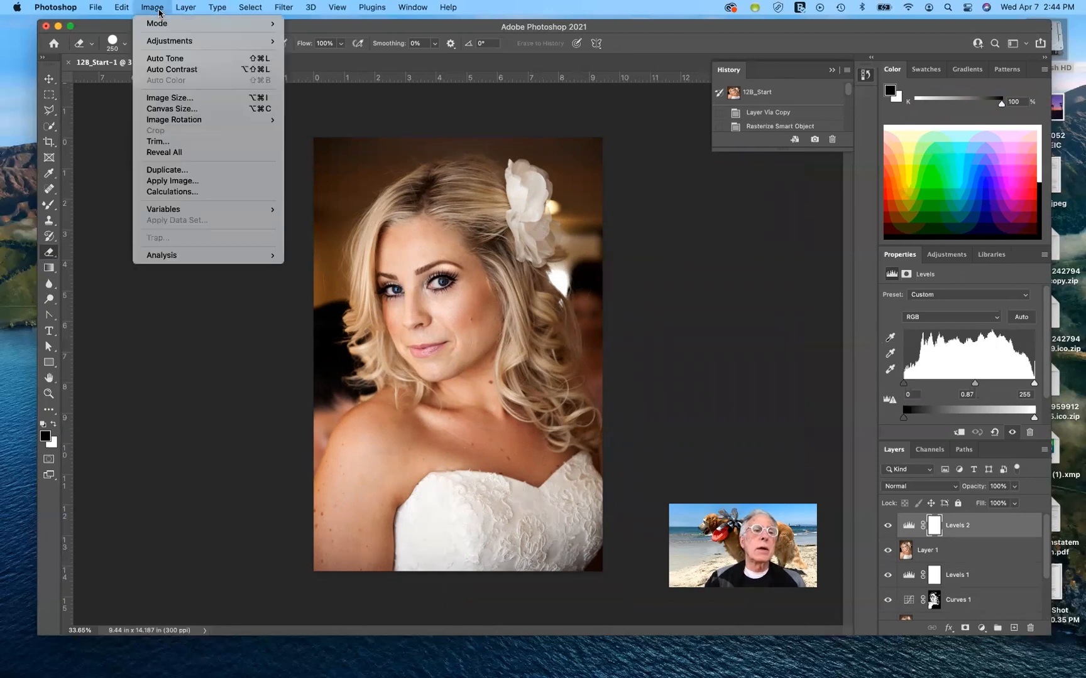
{"action": "left_click", "coordinate": [178, 171]}
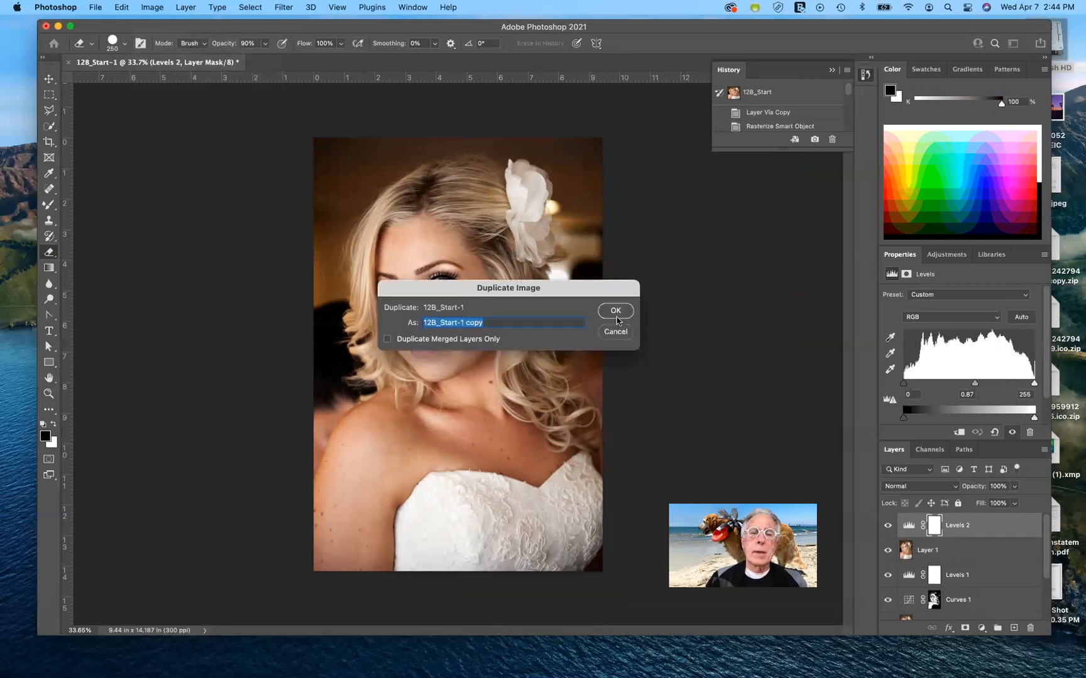
{"action": "left_click", "coordinate": [621, 317]}
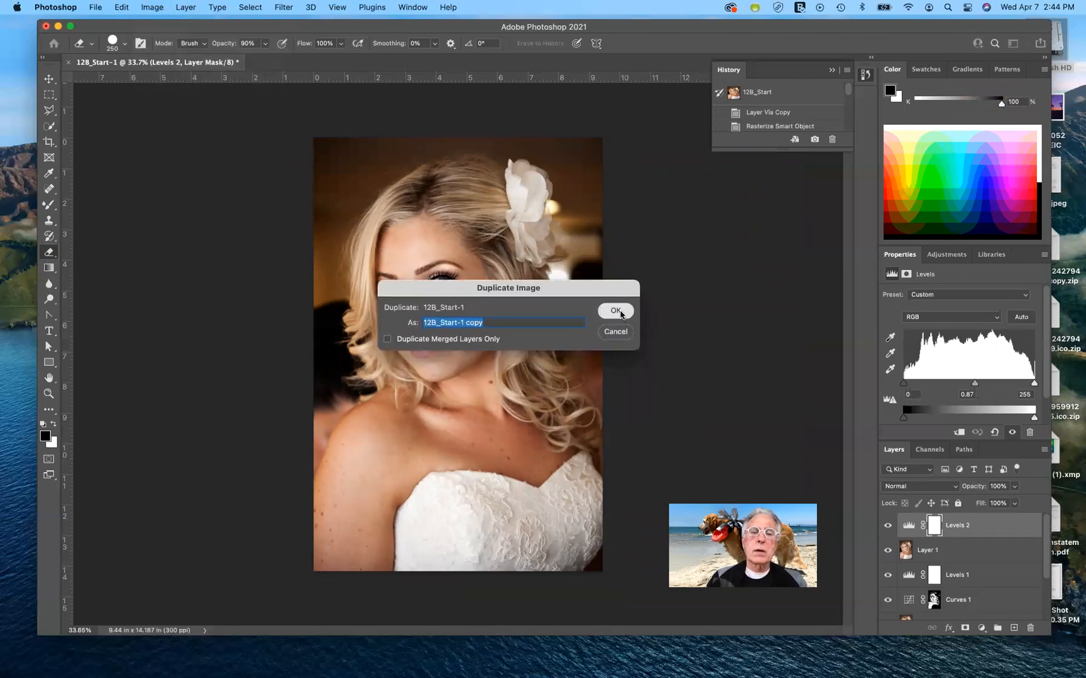
{"action": "left_click", "coordinate": [1044, 451]}
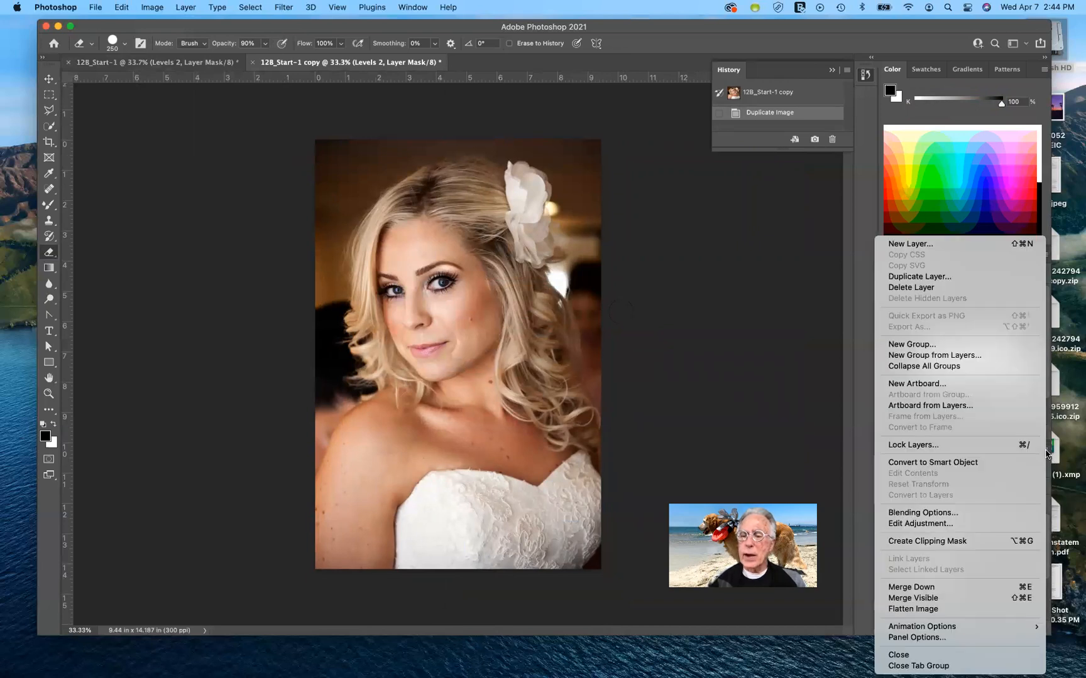
{"action": "left_click", "coordinate": [948, 610]}
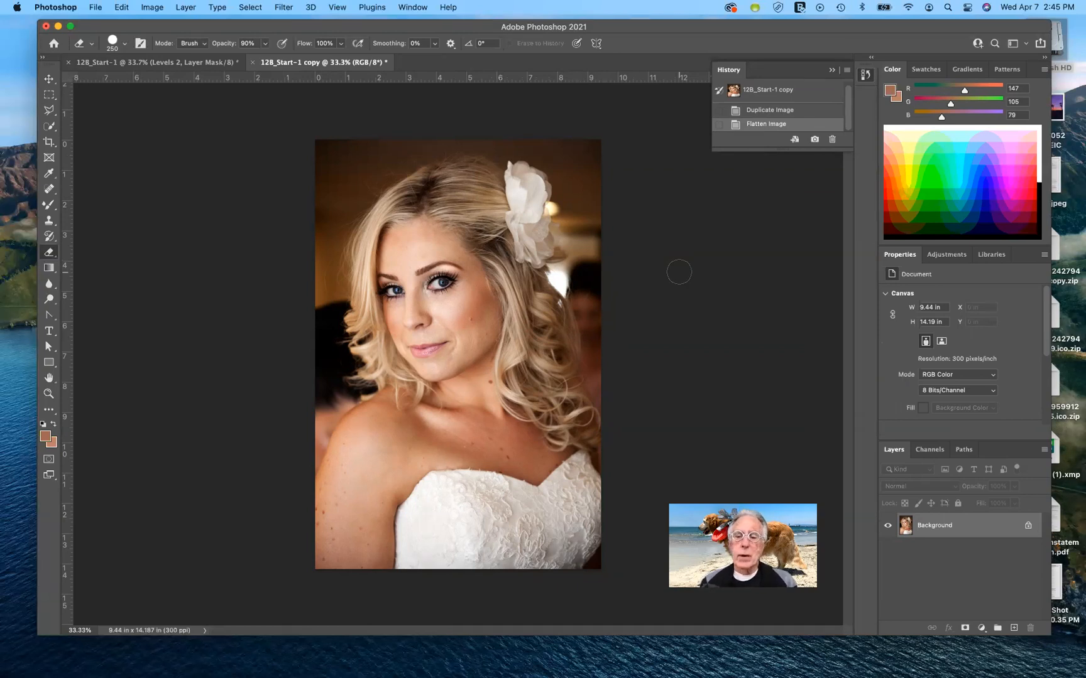
- Return to the layered 12B_Start-1 document and hide the Curves 1 layer
{"action": "left_click", "coordinate": [114, 62]}
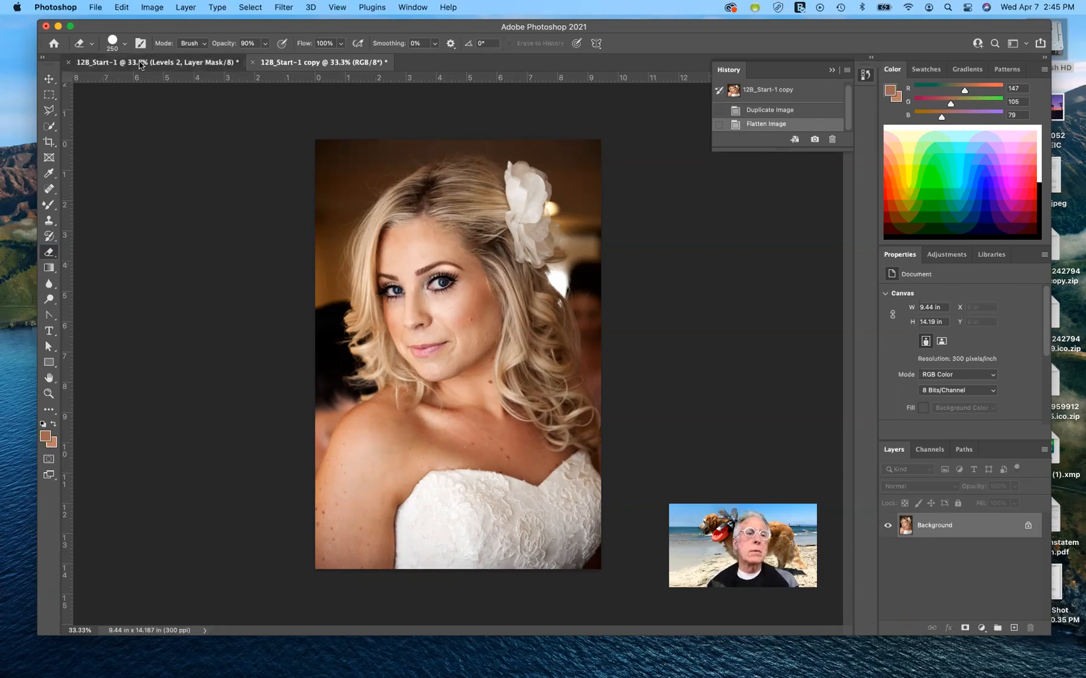
{"action": "scroll", "coordinate": [948, 593], "scroll_direction": "down", "scroll_amount": 3}
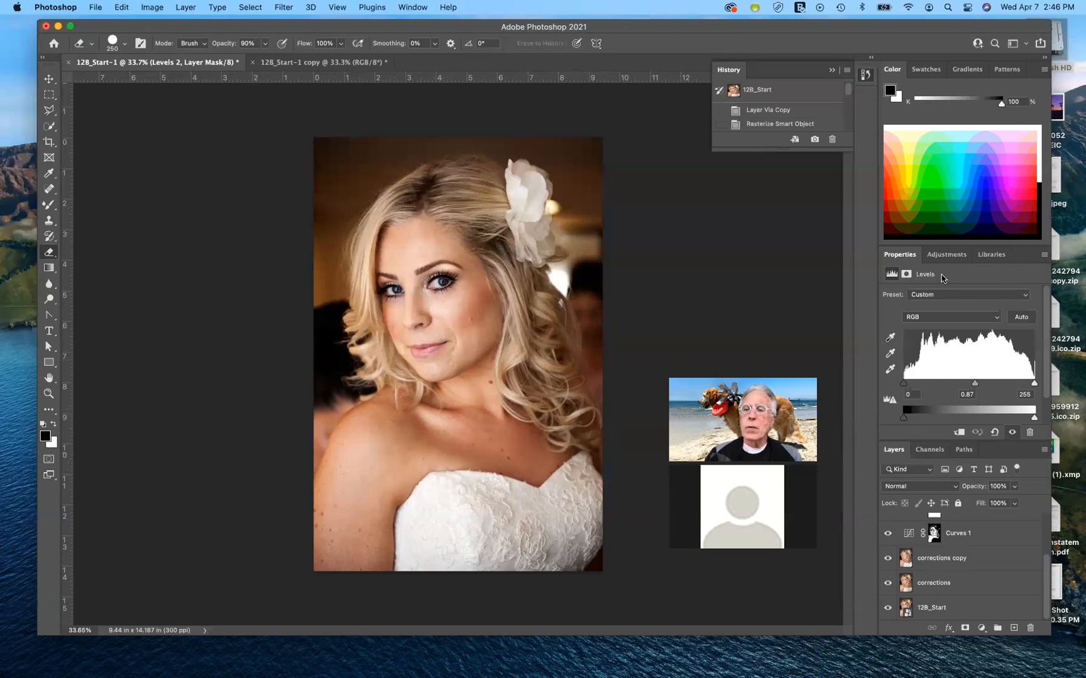
{"action": "left_click", "coordinate": [934, 534]}
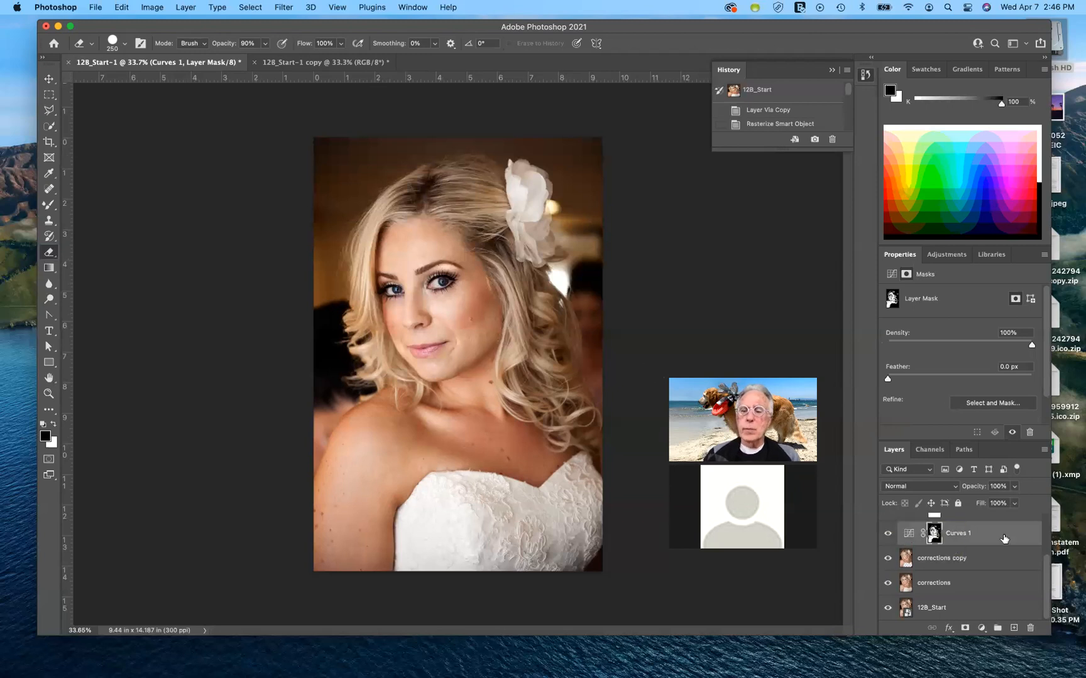
{"action": "left_click", "coordinate": [887, 533]}
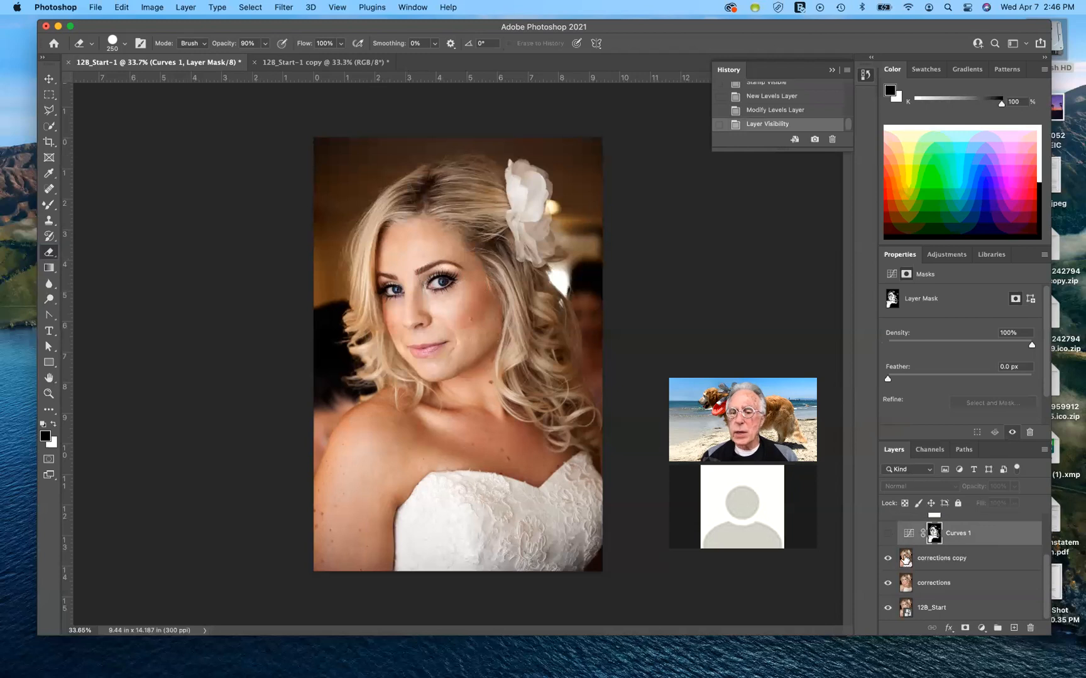
- On the corrections copy layer, try sampling the bride's skin tones with Color Range and cancel the selection
{"action": "left_click", "coordinate": [905, 559]}
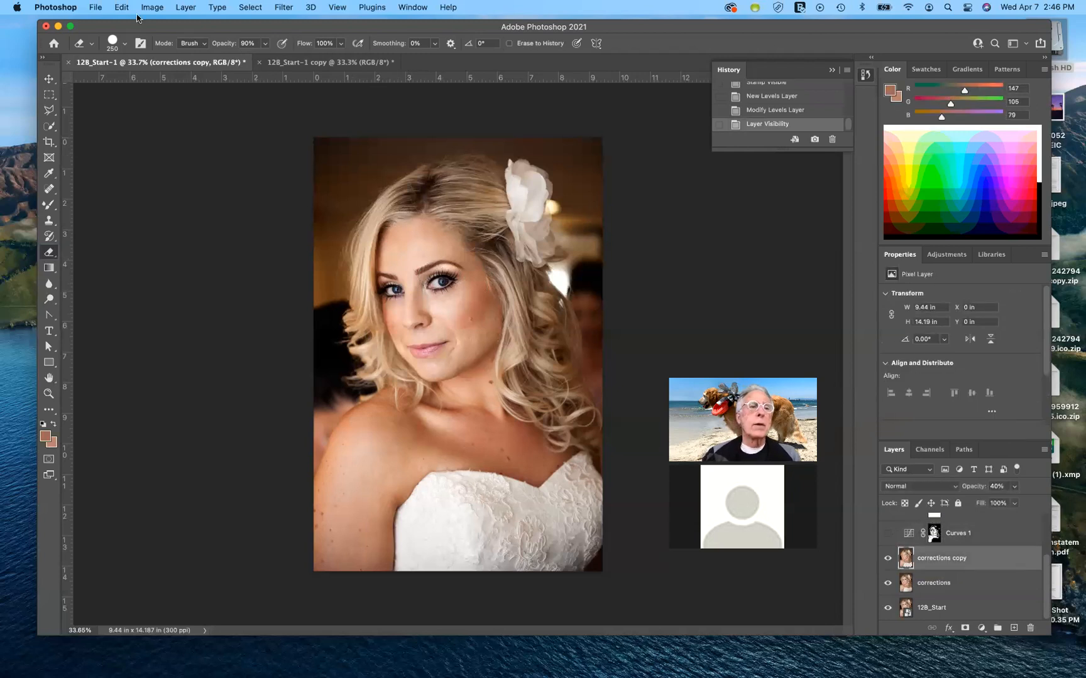
{"action": "left_click", "coordinate": [250, 8]}
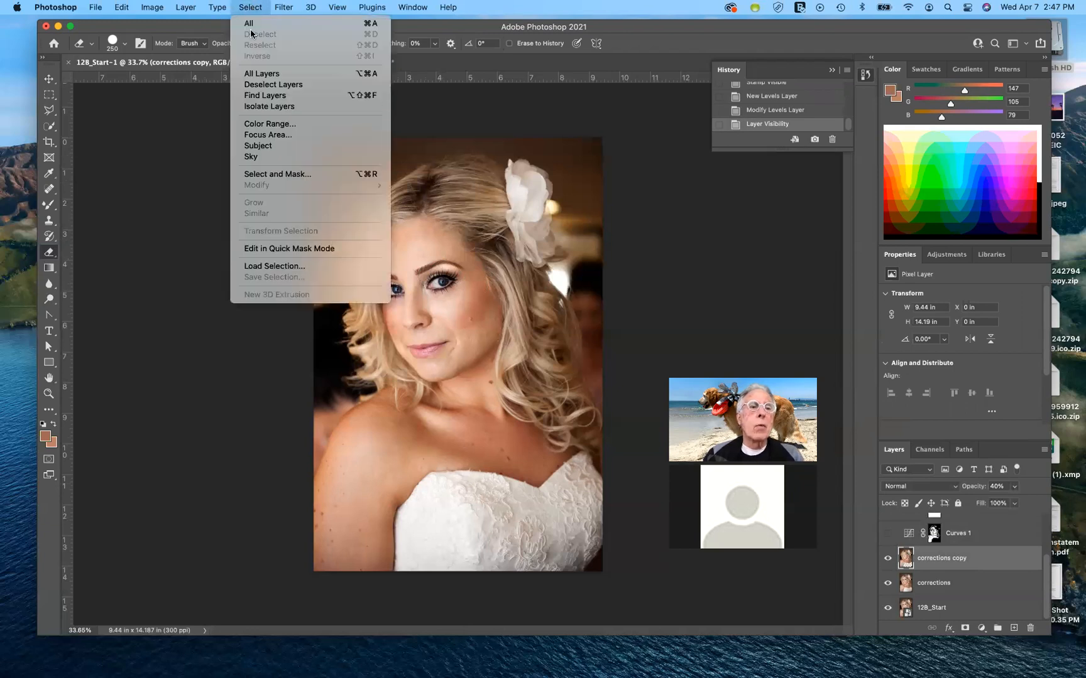
{"action": "left_click", "coordinate": [262, 125]}
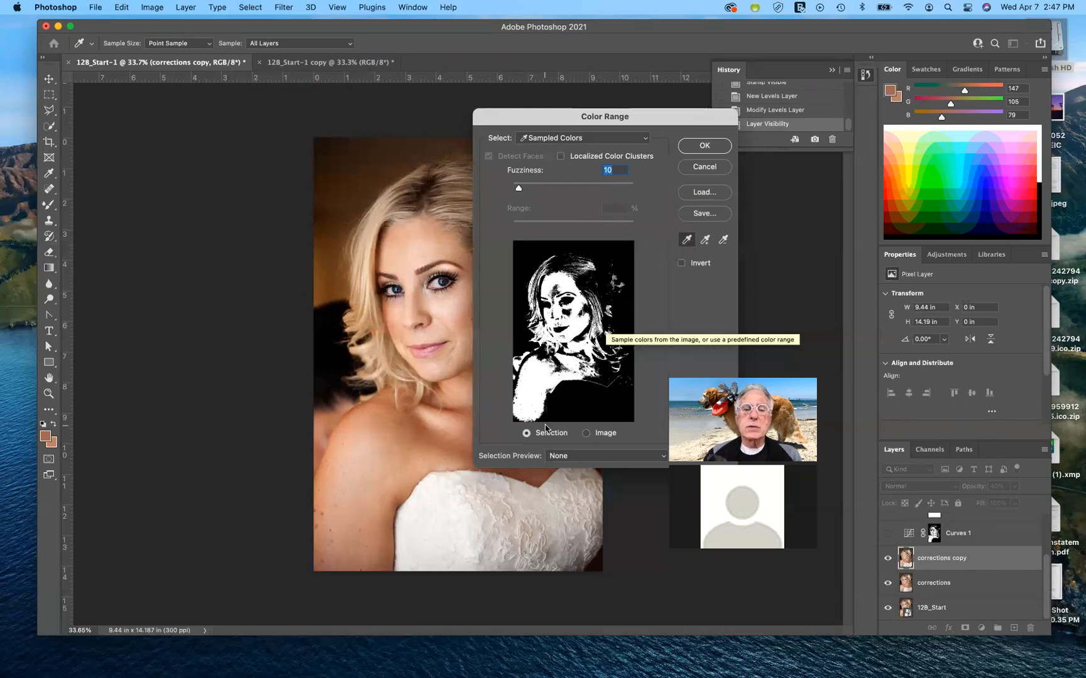
{"action": "left_click", "coordinate": [586, 434]}
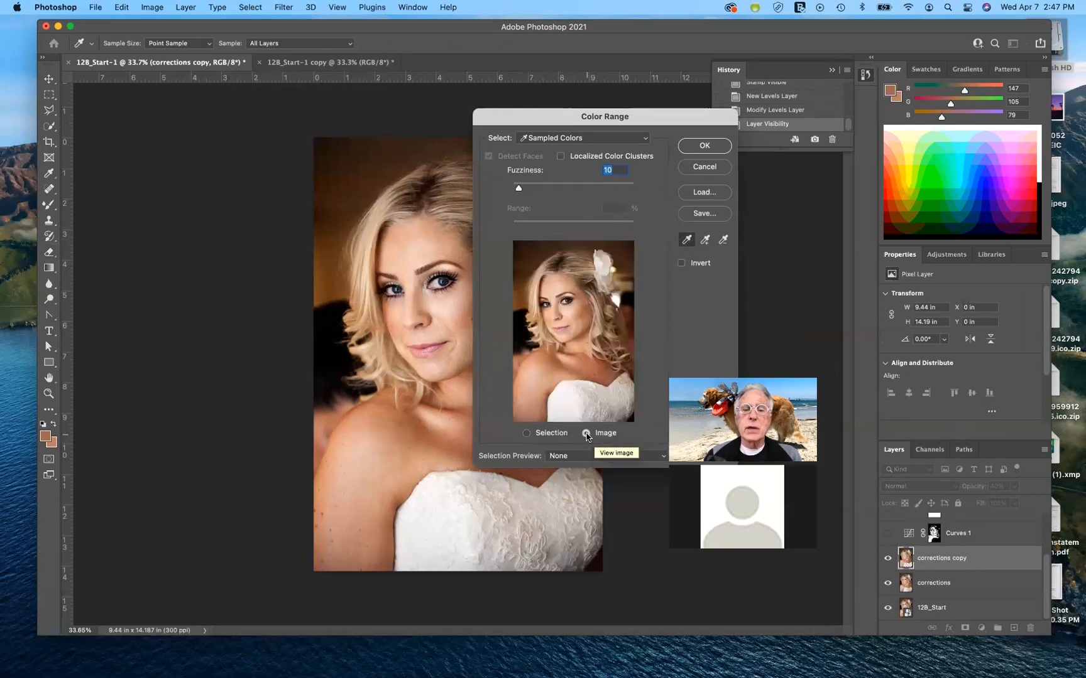
{"action": "left_click", "coordinate": [578, 310]}
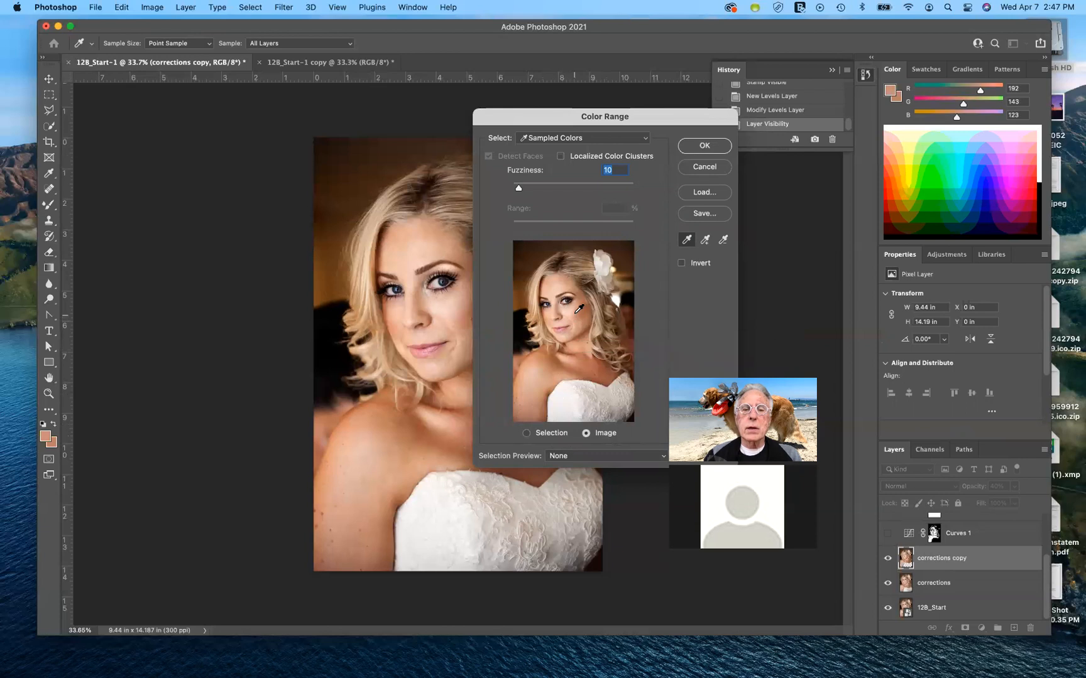
{"action": "left_click", "coordinate": [561, 306]}
{"action": "left_click", "coordinate": [539, 377]}
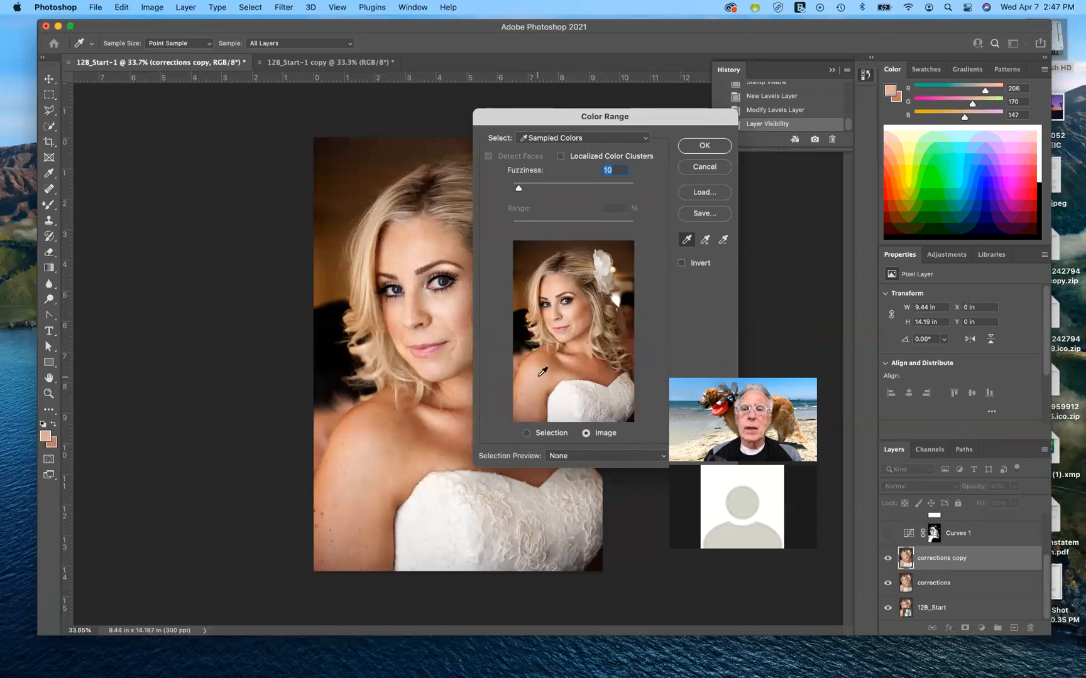
{"action": "left_click", "coordinate": [525, 433]}
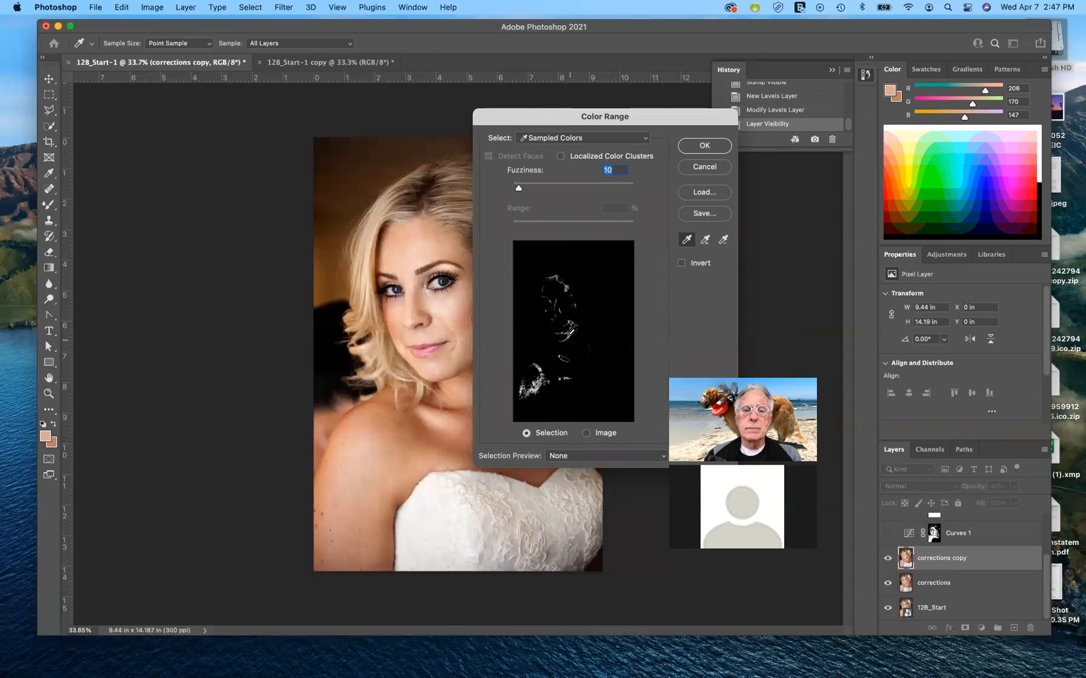
{"action": "left_click", "coordinate": [568, 324]}
{"action": "left_click", "coordinate": [569, 310]}
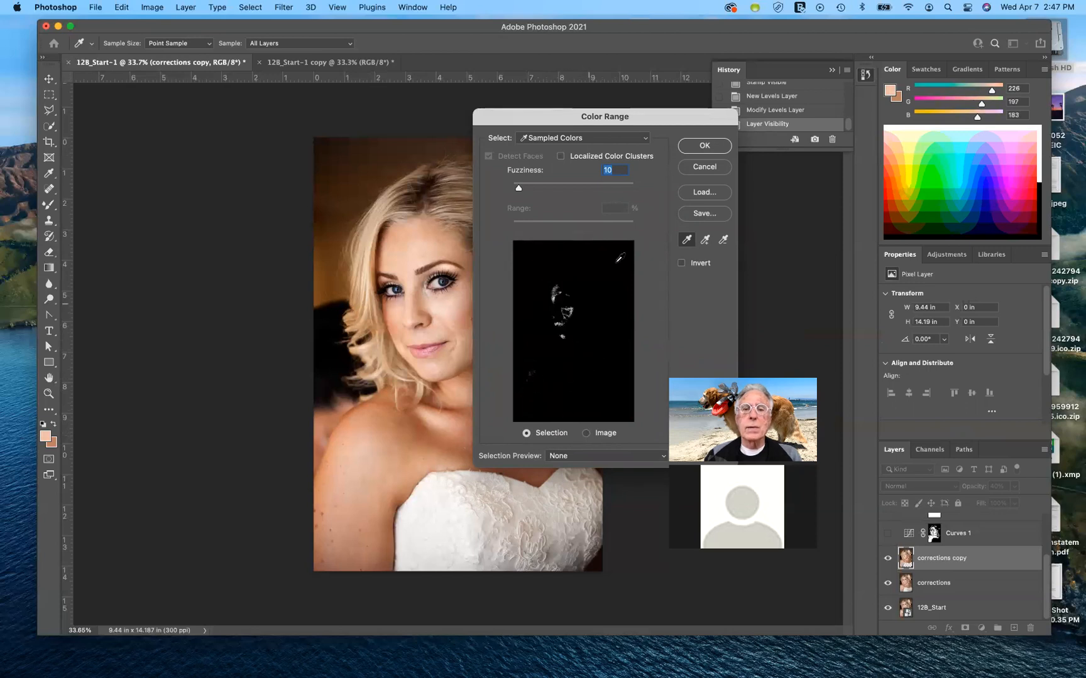
{"action": "left_click", "coordinate": [708, 169]}
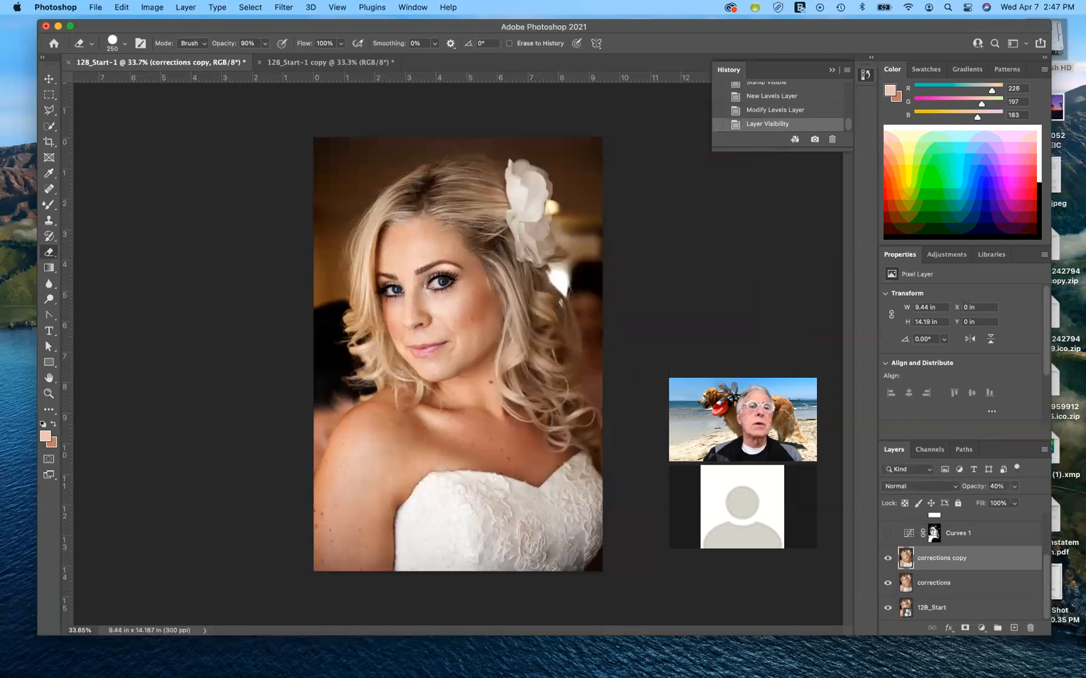
- Select the bride's skin tones on the corrections copy layer with Color Range at fuzziness 10 and add a Curves adjustment layer masked by them
{"action": "left_click", "coordinate": [243, 7]}
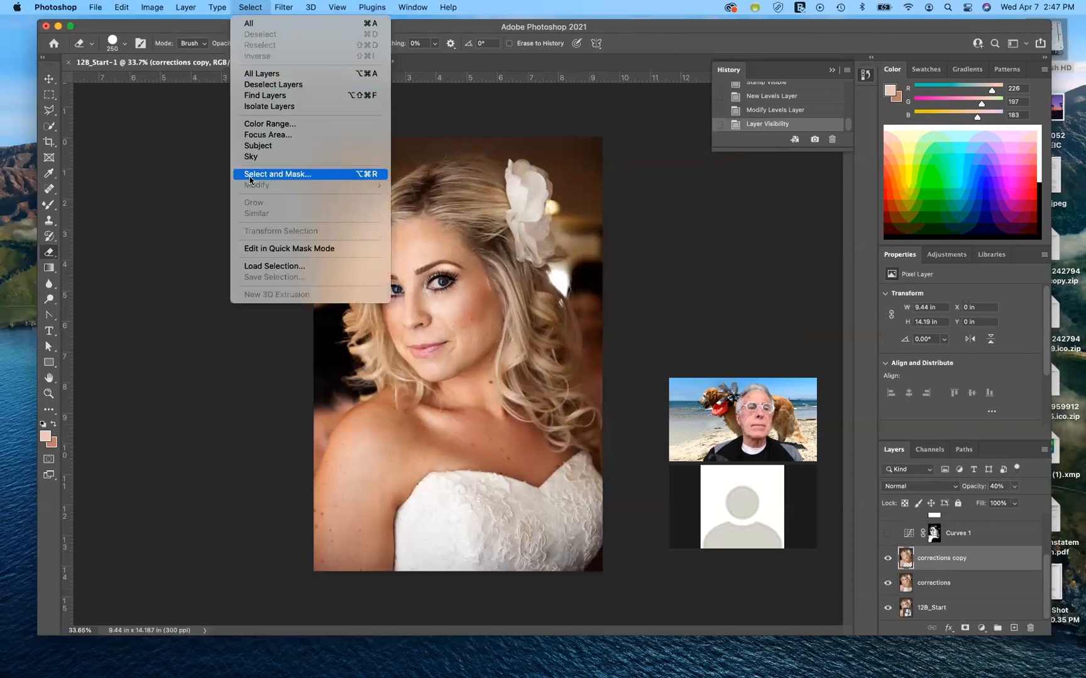
{"action": "left_click", "coordinate": [249, 126]}
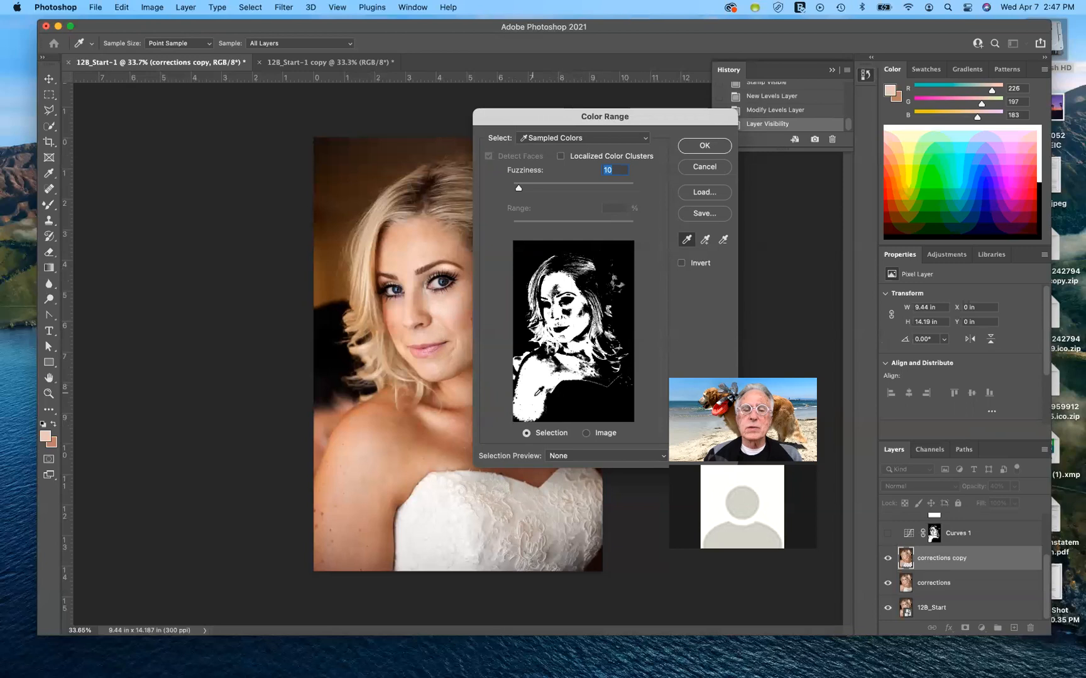
{"action": "left_click", "coordinate": [708, 147]}
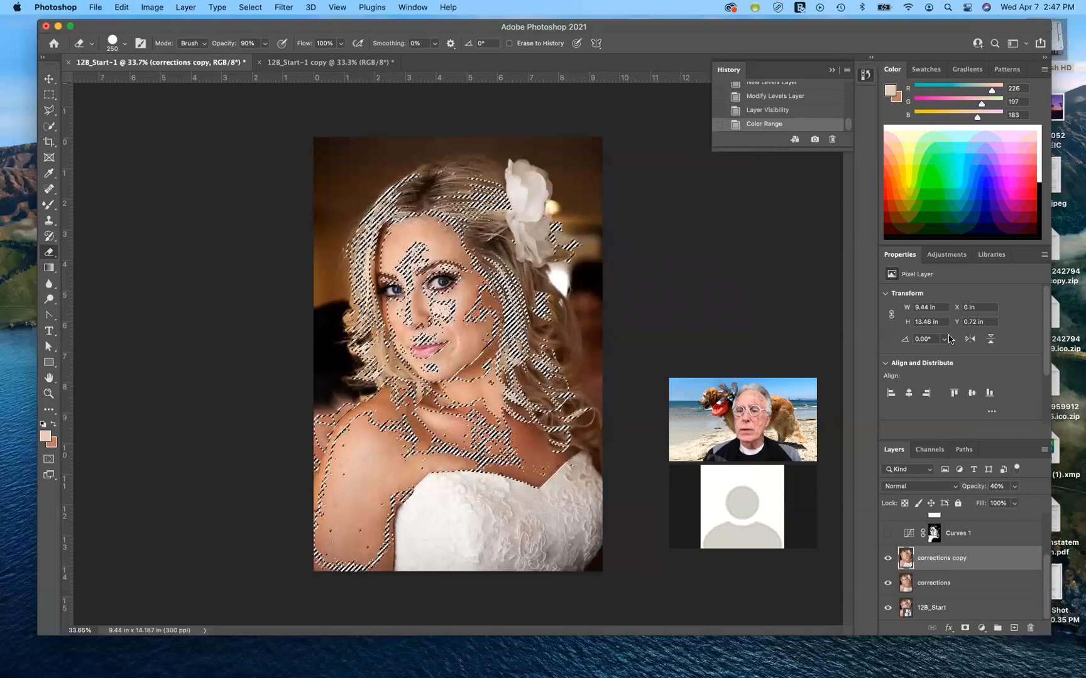
{"action": "left_click", "coordinate": [947, 254]}
{"action": "left_click", "coordinate": [941, 282]}
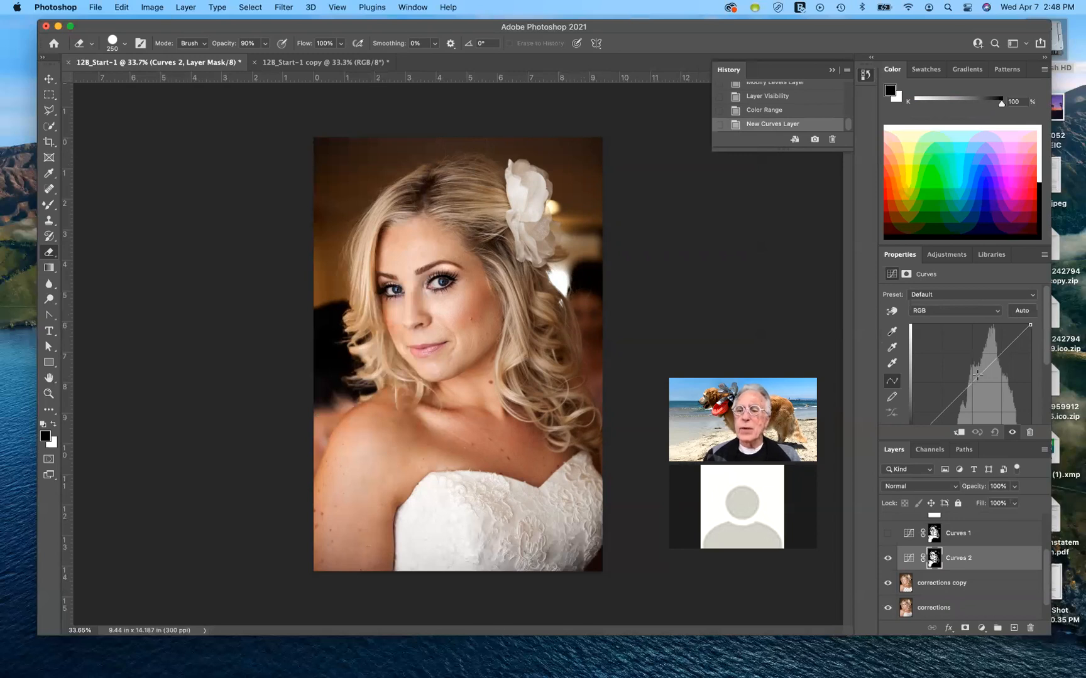
- Hide Layer 1 and try a strong midtone lift on the Curves 2 adjustment, settling its point close to the straight diagonal
{"action": "left_click_drag", "start_coordinate": [978, 378], "coordinate": [964, 357]}
{"action": "scroll", "coordinate": [915, 539], "scroll_direction": "up", "scroll_amount": 3}
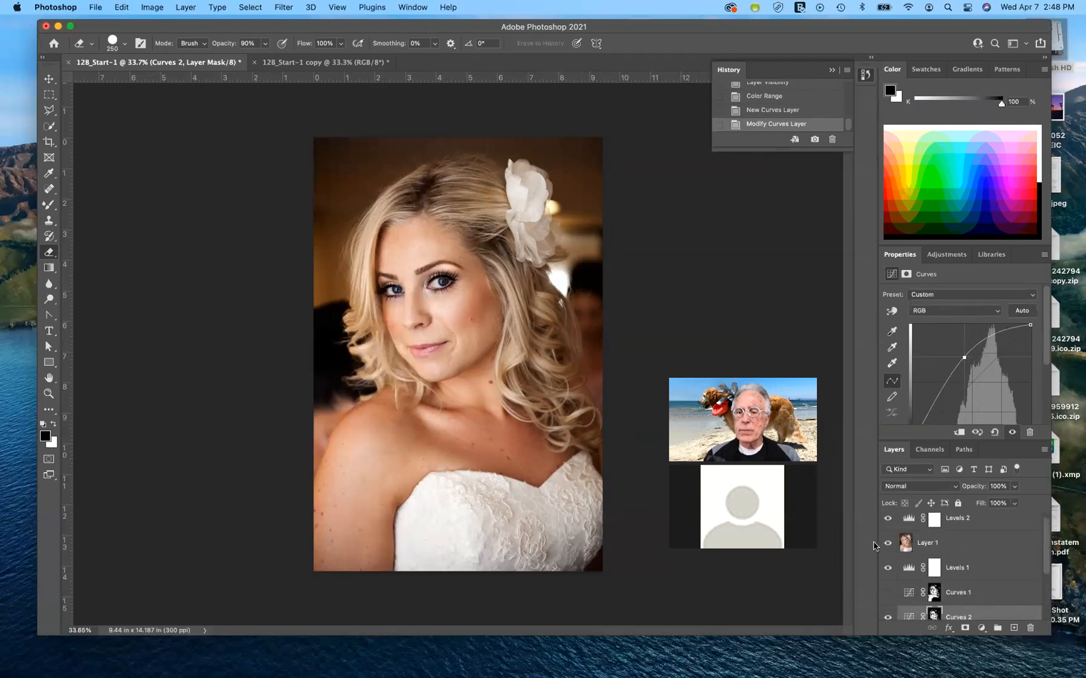
{"action": "left_click", "coordinate": [887, 544]}
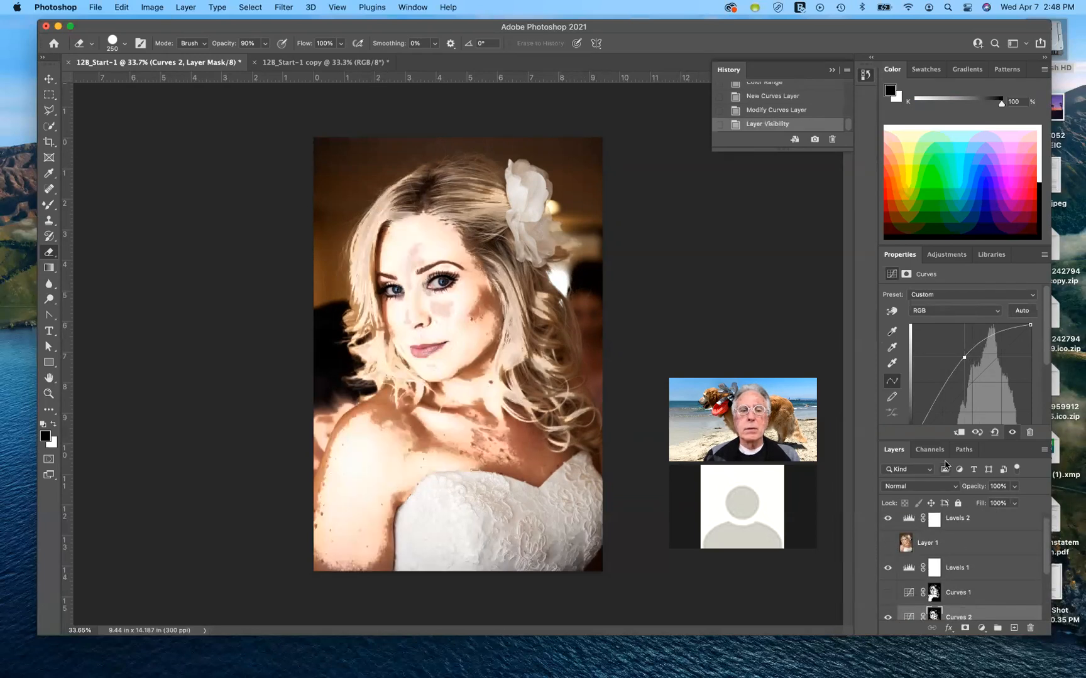
{"action": "left_click_drag", "start_coordinate": [965, 357], "coordinate": [981, 380]}
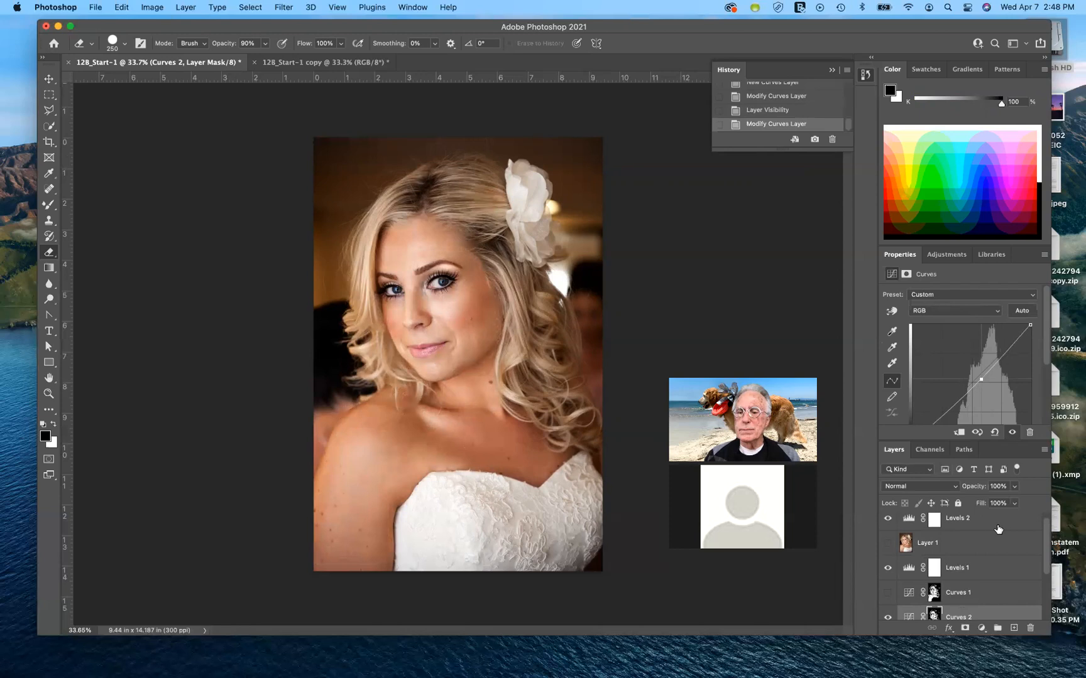
- Show the Curves 1 layer in place of Curves 2 and switch to the flattened 12B_Start-1 copy document
{"action": "scroll", "coordinate": [997, 529], "scroll_direction": "down", "scroll_amount": 2}
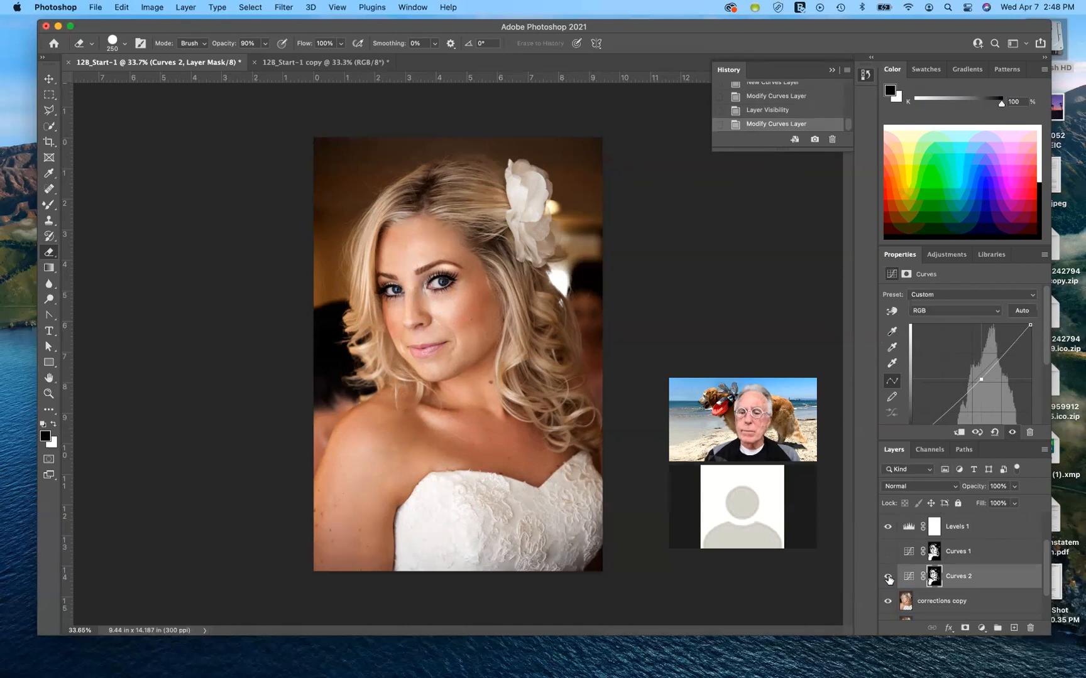
{"action": "left_click", "coordinate": [888, 551]}
{"action": "left_click", "coordinate": [887, 578]}
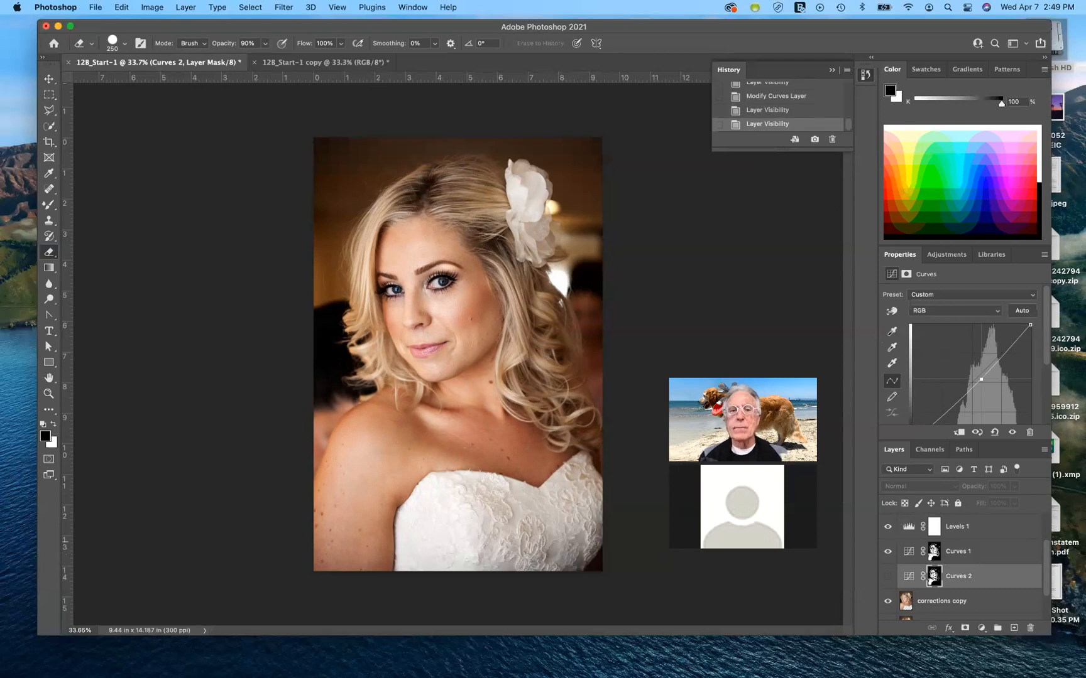
{"action": "left_click", "coordinate": [357, 62]}
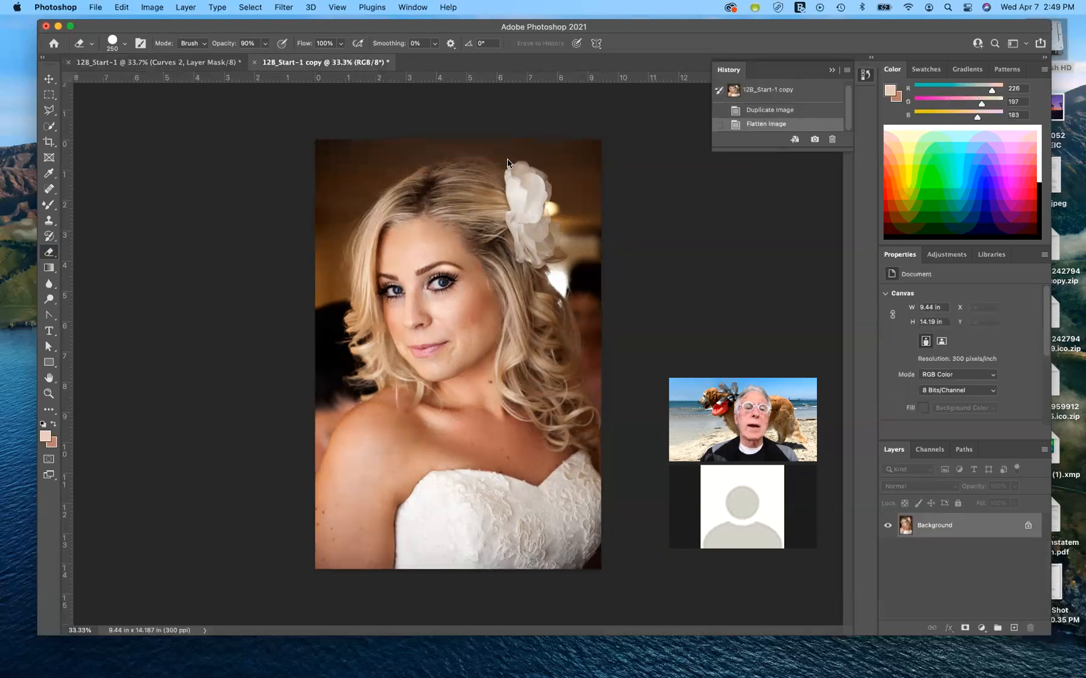